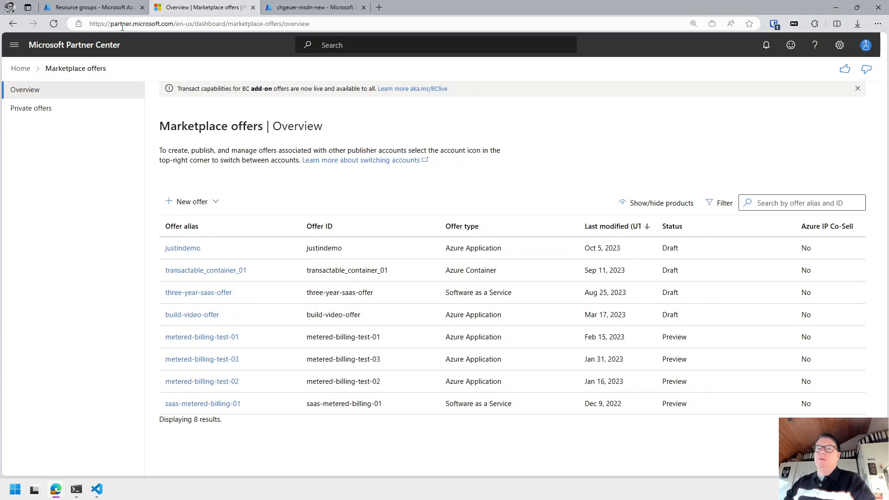
# Highlight the Partner Center domain and the dashboard part of the page address.
pyautogui.click(122, 25)
pyautogui.click(176, 24)
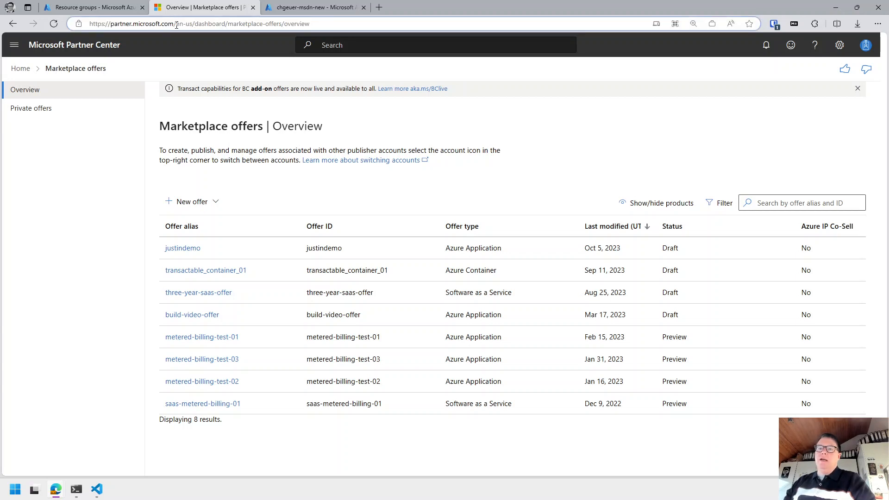
pyautogui.moveTo(176, 24); pyautogui.dragTo(89, 24)
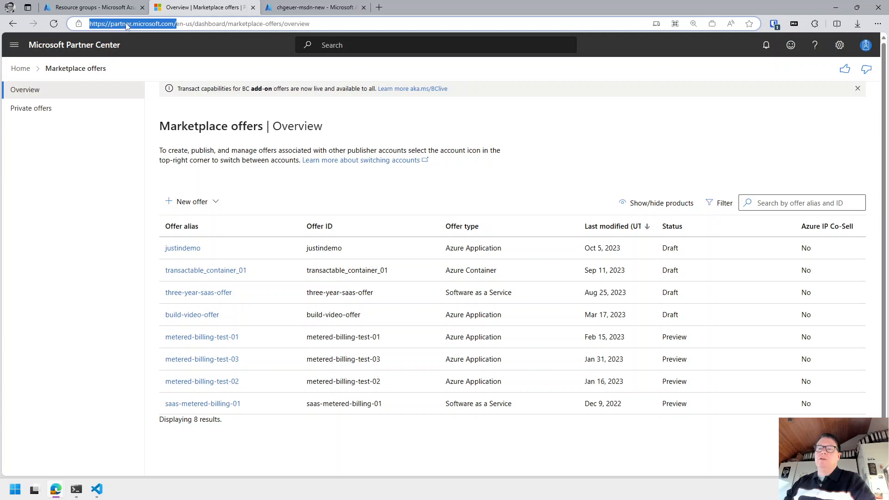
pyautogui.doubleClick(210, 23)
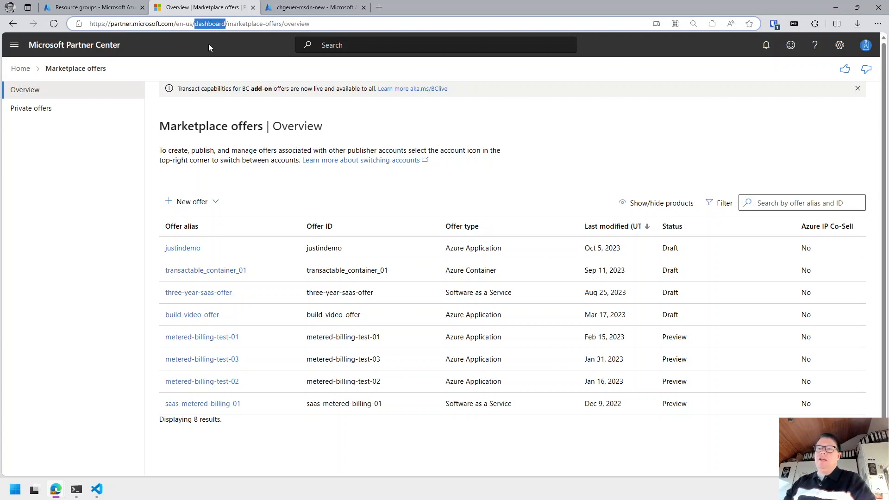
# Review the signed-in publisher account, then show the list of new offer types.
pyautogui.click(866, 45)
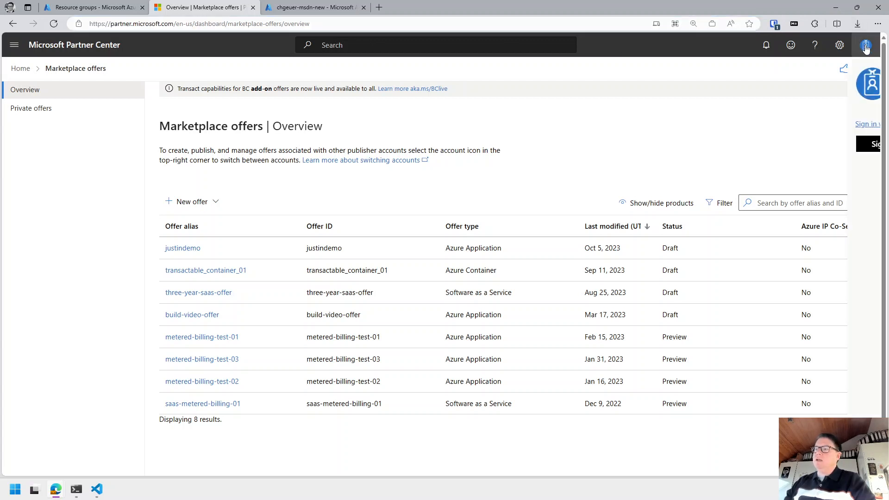
pyautogui.click(533, 110)
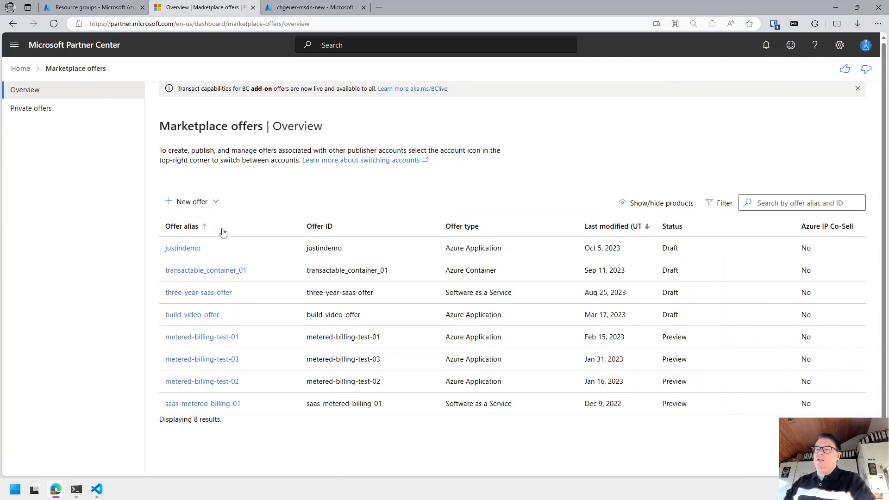
pyautogui.tripleClick(454, 248)
pyautogui.click(213, 205)
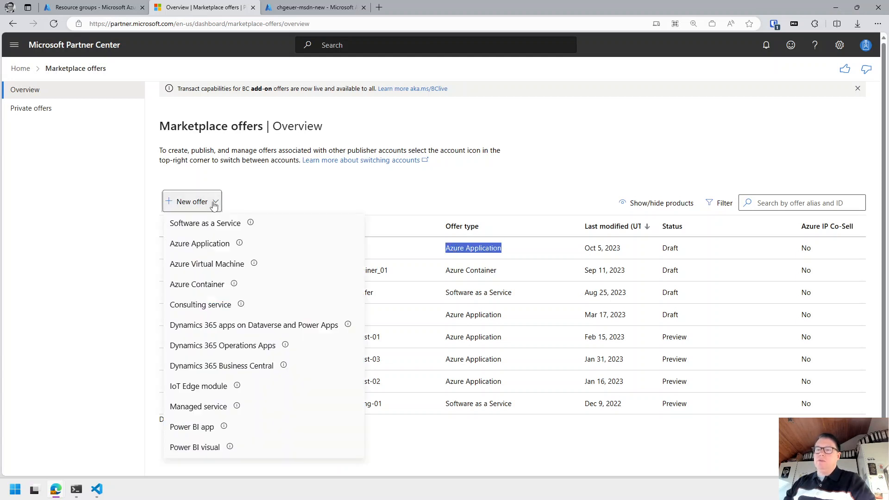
# Start an Azure Application offer and enter the Offer ID metered-billing-demo-video.
pyautogui.click(199, 248)
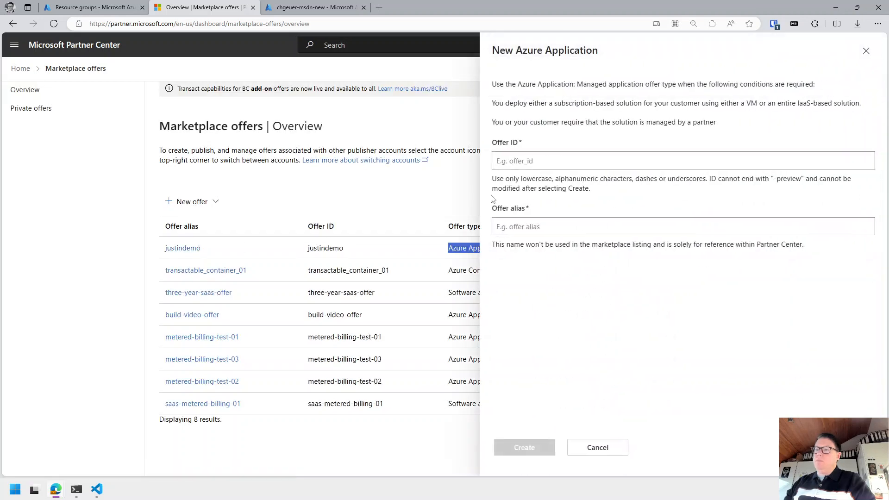
pyautogui.click(579, 162)
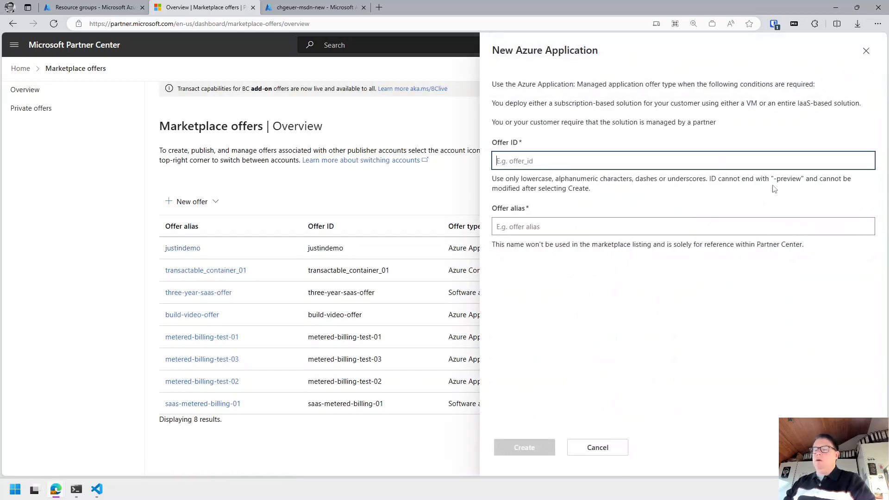
pyautogui.write('market')
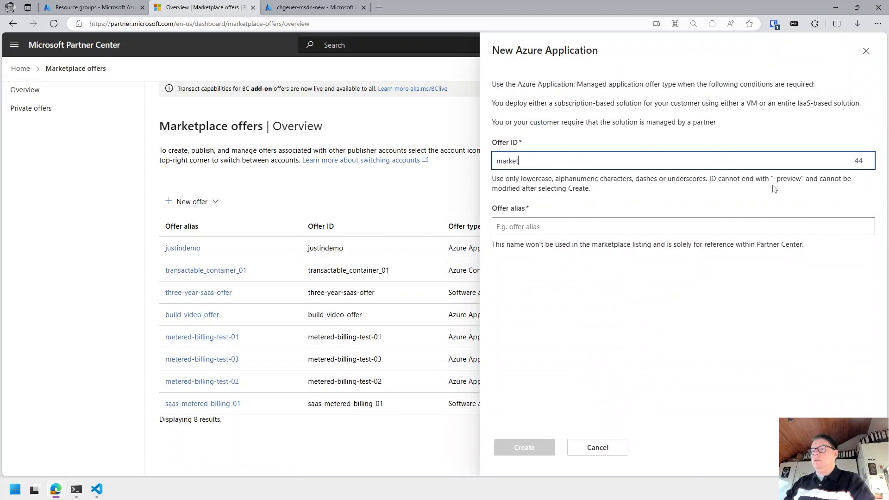
pyautogui.hotkey('ctrl', 'BackSpace')
pyautogui.write('managed')
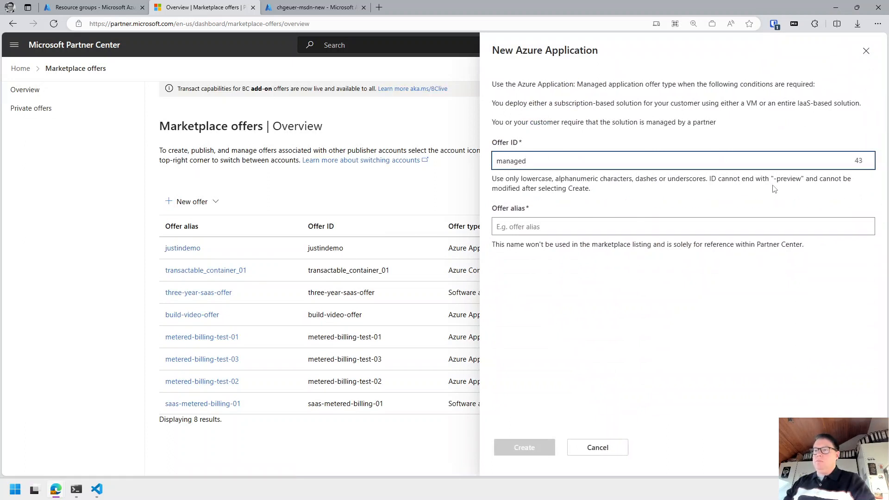
pyautogui.hotkey('ctrl', 'BackSpace')
pyautogui.write('metered-billing-demo')
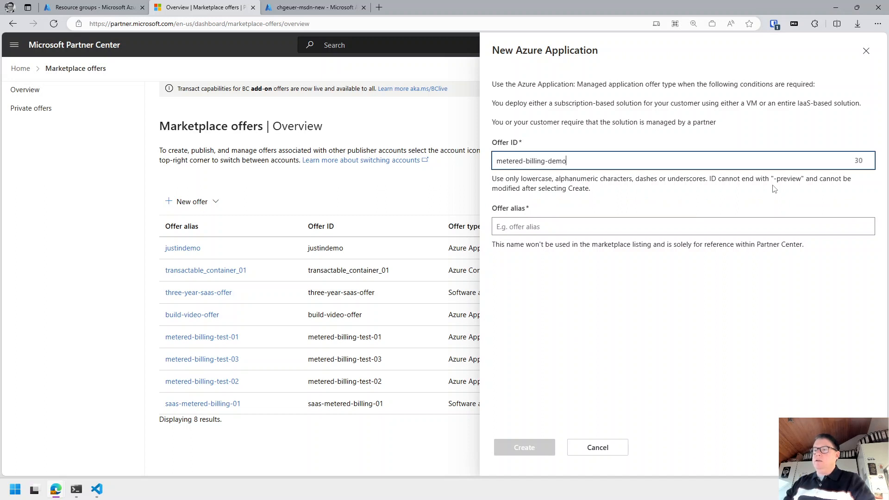
pyautogui.write('-video')
# Reuse metered-billing-demo-video as the Offer alias and create the offer.
pyautogui.hotkey('ctrl', 'a')
pyautogui.hotkey('ctrl', 'c')
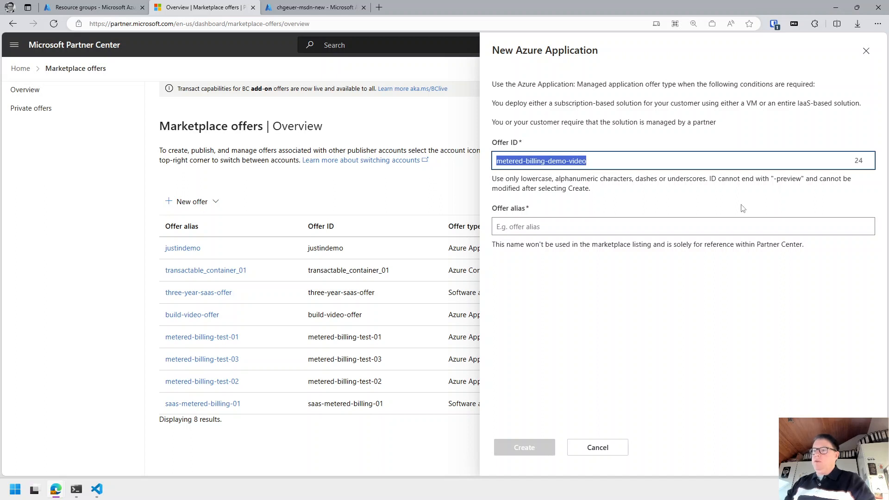
pyautogui.click(676, 227)
pyautogui.hotkey('ctrl', 'v')
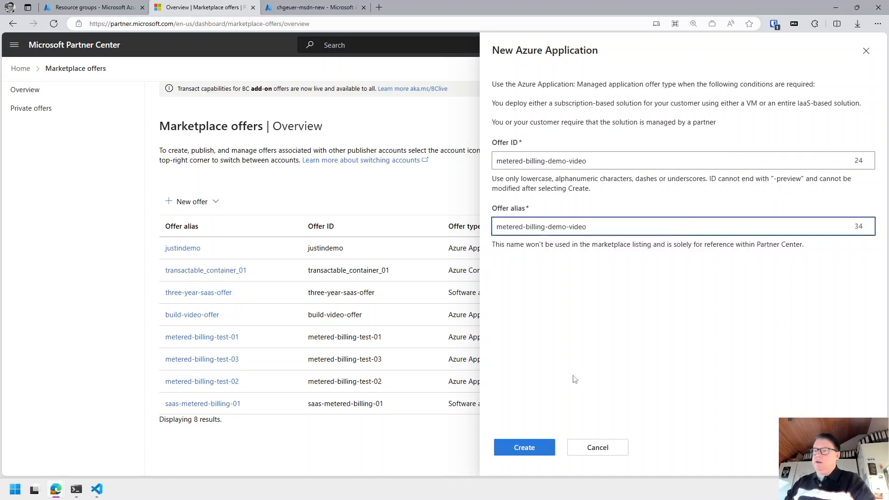
pyautogui.click(532, 449)
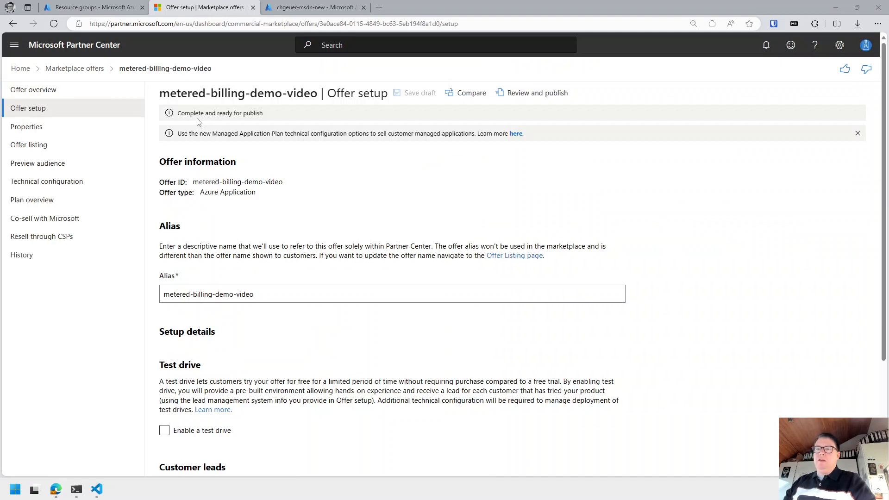
# Look over the Offer setup page and alias, then go to the offer's Properties page.
pyautogui.scroll(-1, 195, 300)
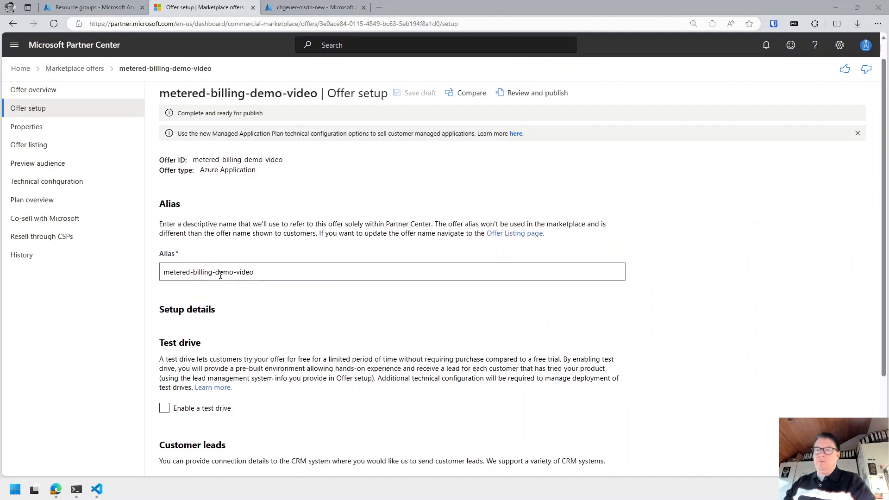
pyautogui.moveTo(176, 272); pyautogui.dragTo(286, 270)
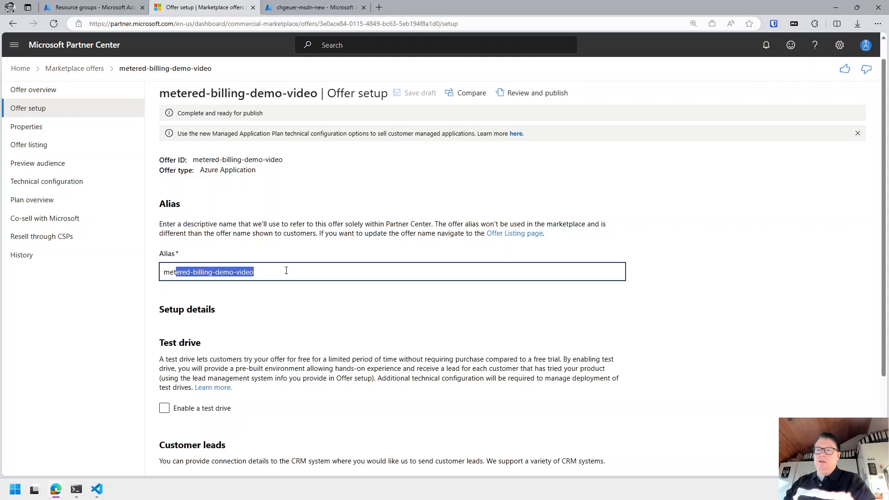
pyautogui.scroll(-5, 286, 271)
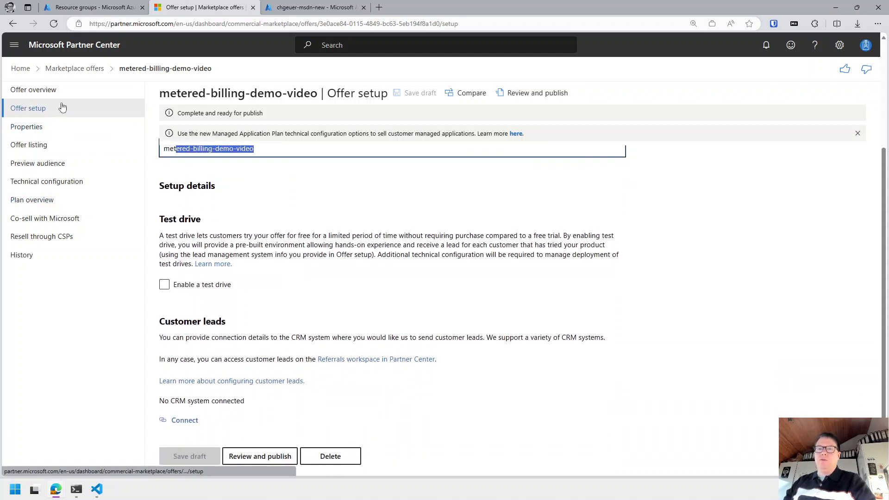
pyautogui.click(31, 131)
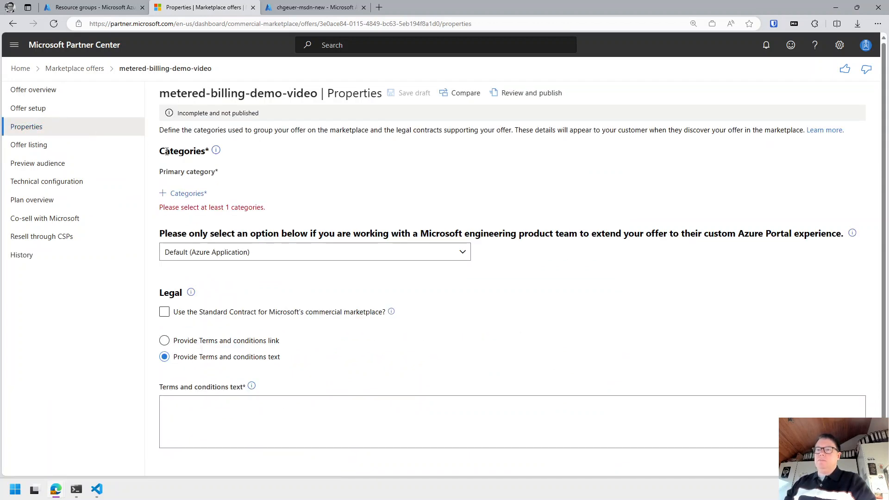
# Add AI + Machine Learning with subcategory Data Preparation, keeping the Default (Azure Application) portal experience.
pyautogui.click(165, 193)
pyautogui.moveTo(545, 200); pyautogui.dragTo(544, 191)
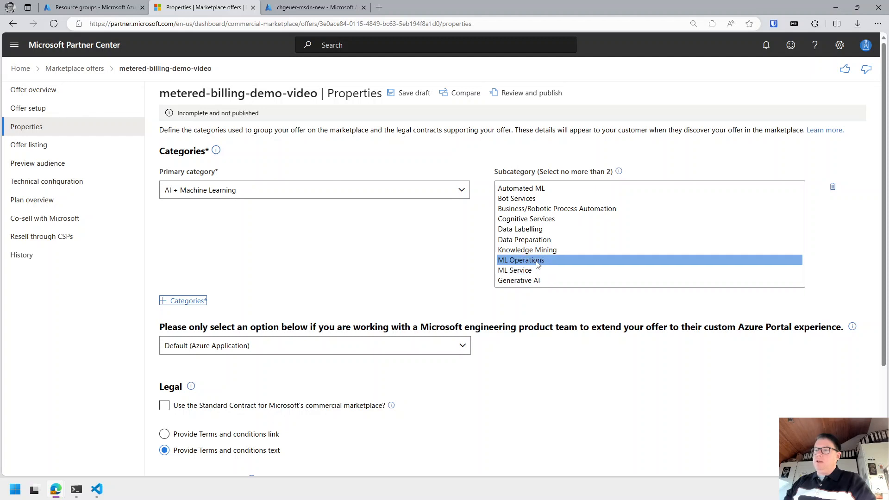
pyautogui.click(537, 240)
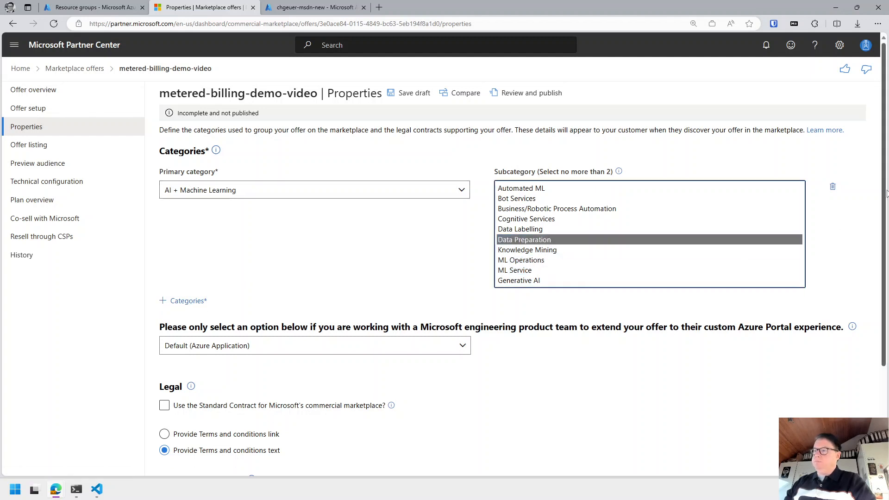
pyautogui.scroll(-2, 261, 319)
pyautogui.click(233, 281)
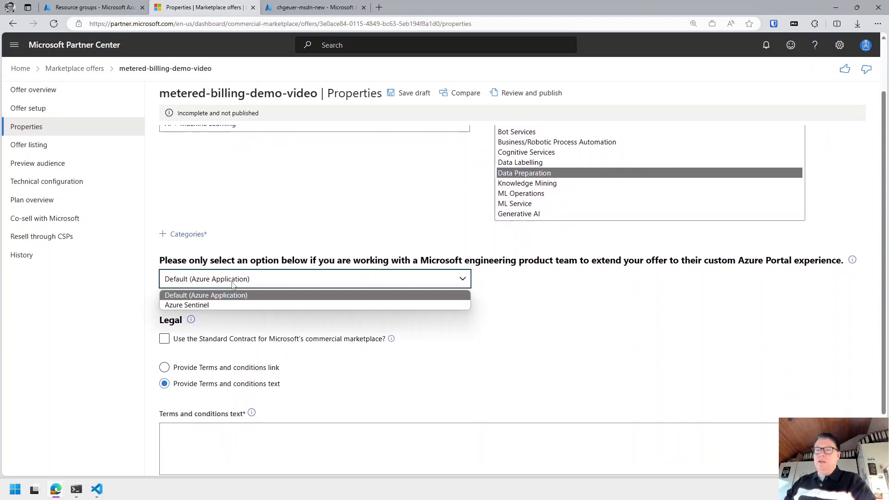
pyautogui.click(227, 299)
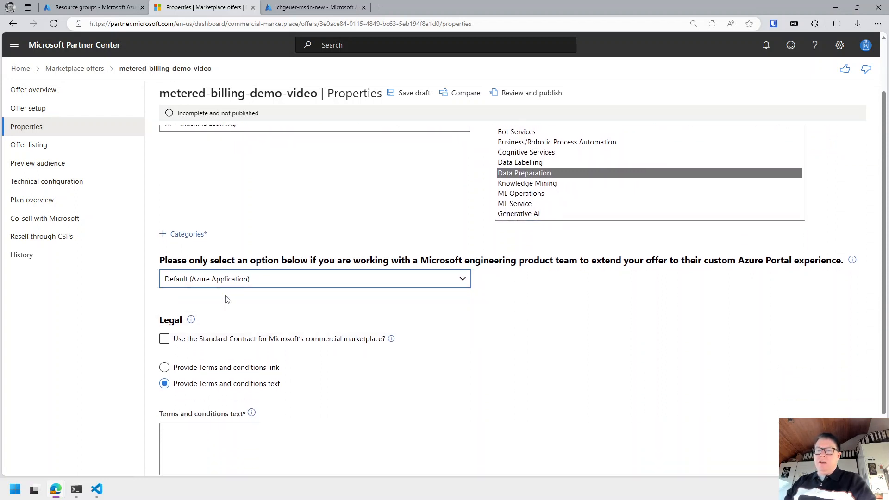
pyautogui.scroll(-2, 262, 294)
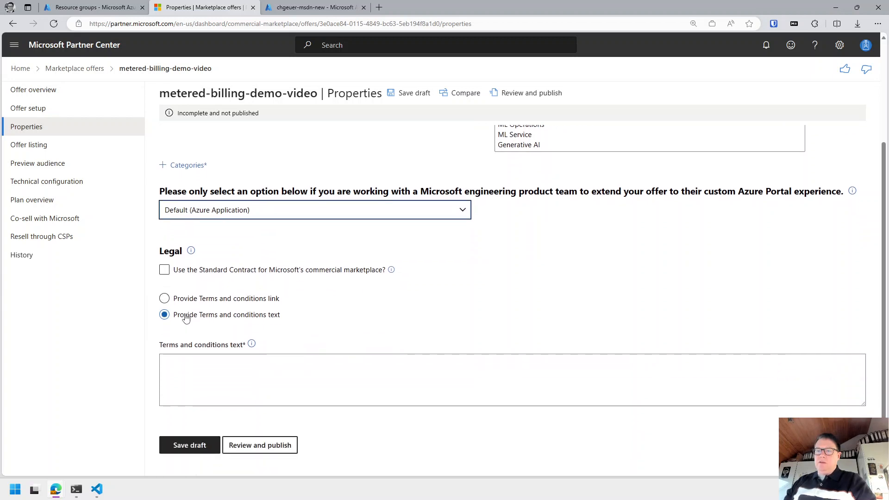
# Enter terms 'Terms and conditions would be here', save the draft, and go to Offer listing.
pyautogui.click(260, 381)
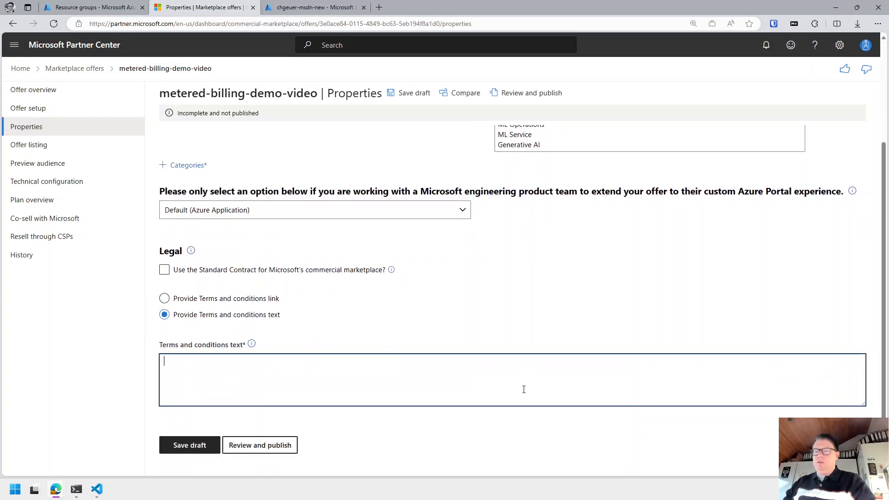
pyautogui.write('Terms and c')
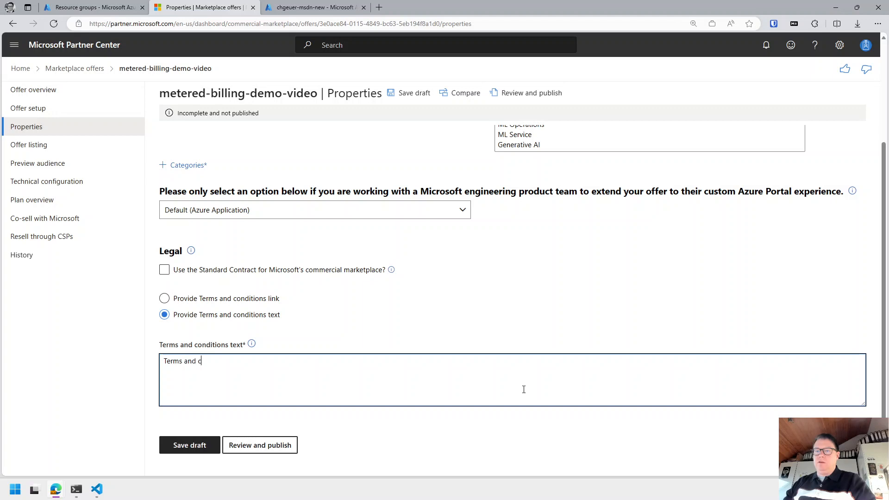
pyautogui.write('onditions would be here')
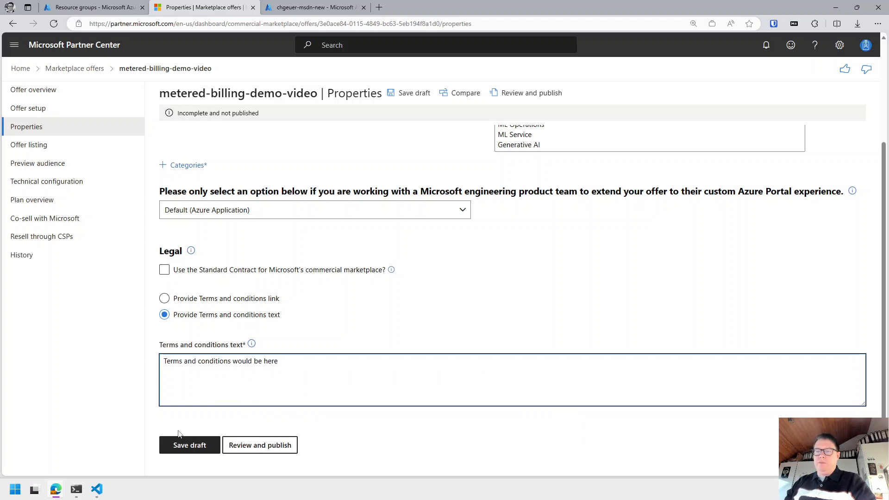
pyautogui.click(180, 445)
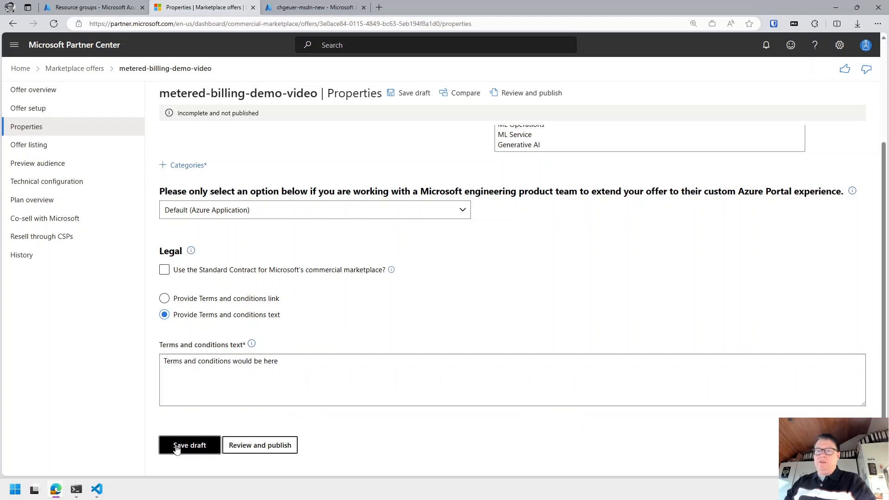
pyautogui.click(225, 311)
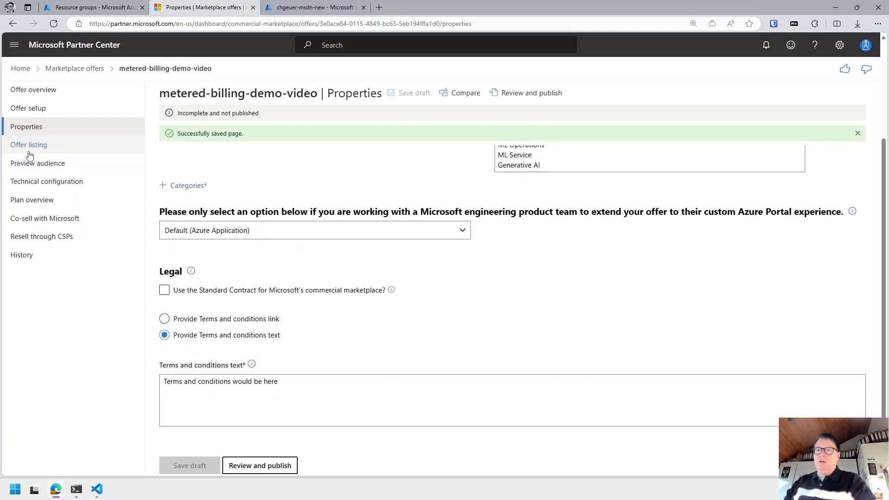
pyautogui.click(51, 147)
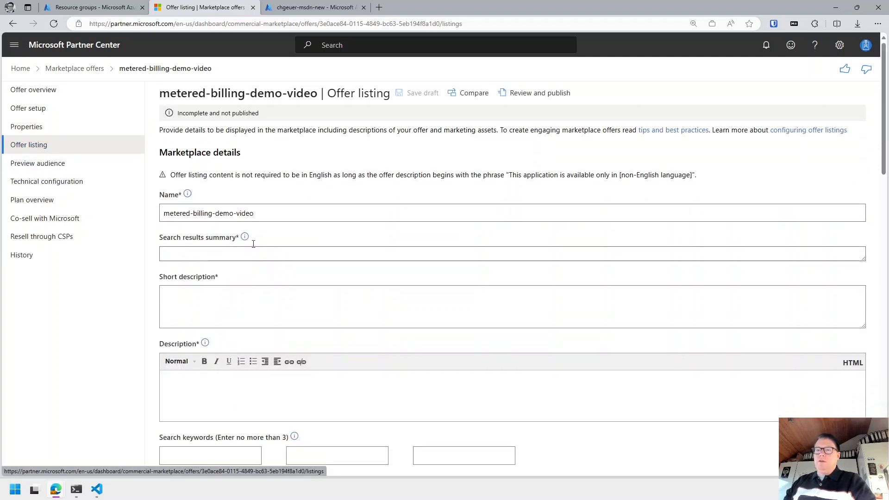
# Reuse the offer name as the search results summary.
pyautogui.moveTo(266, 217); pyautogui.dragTo(87, 206)
pyautogui.hotkey('ctrl', 'c')
pyautogui.click(208, 254)
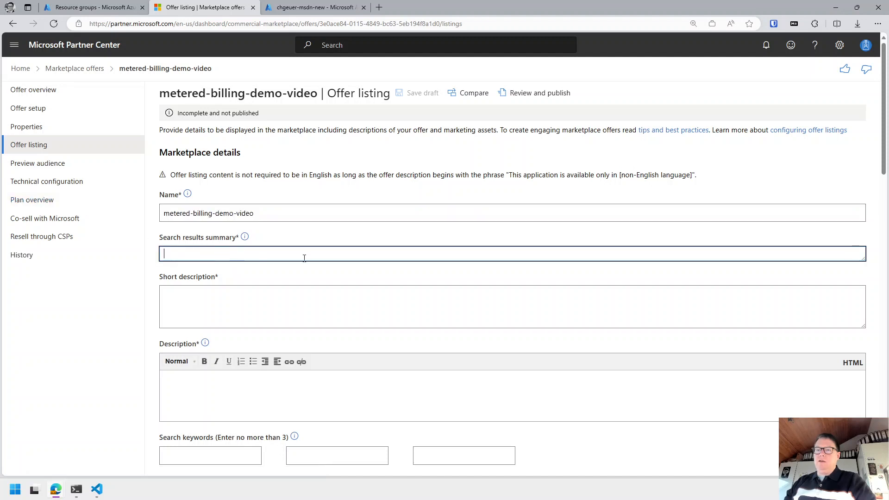
pyautogui.hotkey('ctrl', 'v')
# Write the short description 'Here we but a short description...'.
pyautogui.click(197, 306)
pyautogui.scroll(-2, 262, 277)
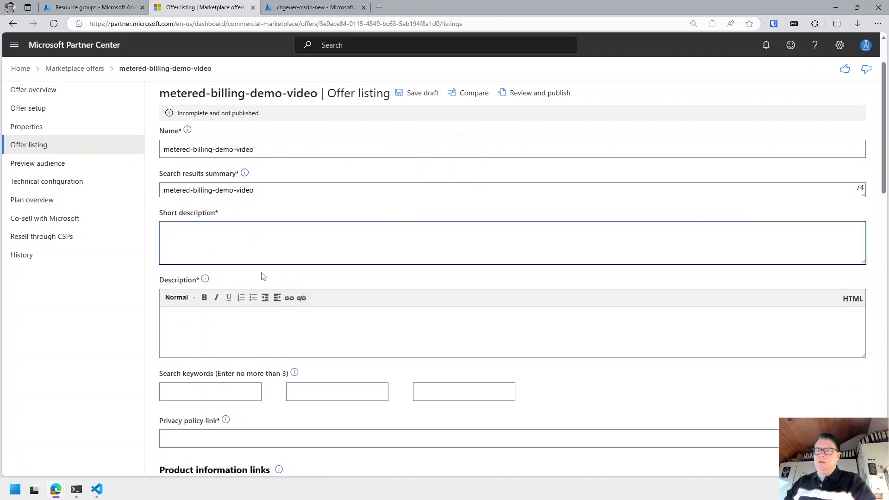
pyautogui.scroll(1, 263, 277)
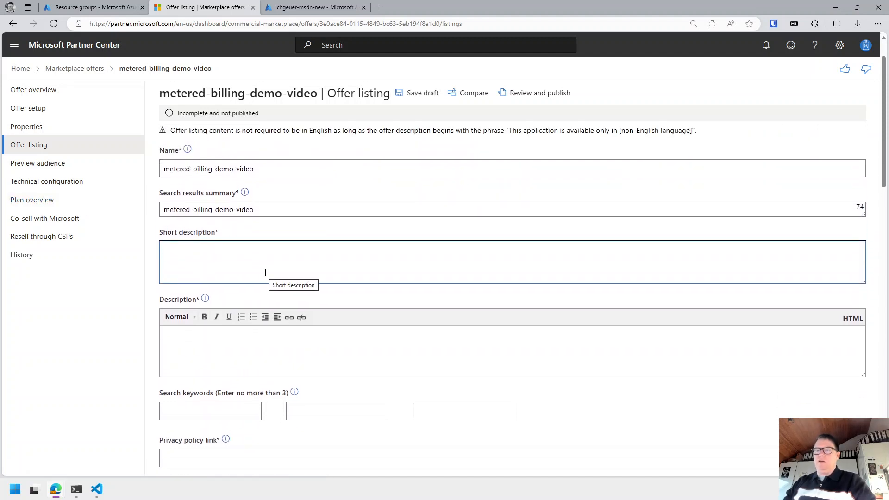
pyautogui.write('Here we b')
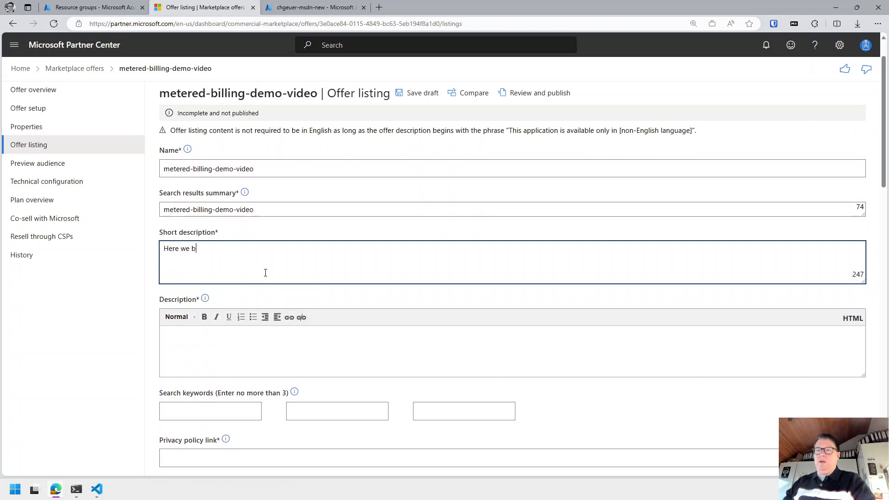
pyautogui.press('BackSpace')
pyautogui.write('put a shord')
pyautogui.press('BackSpace')
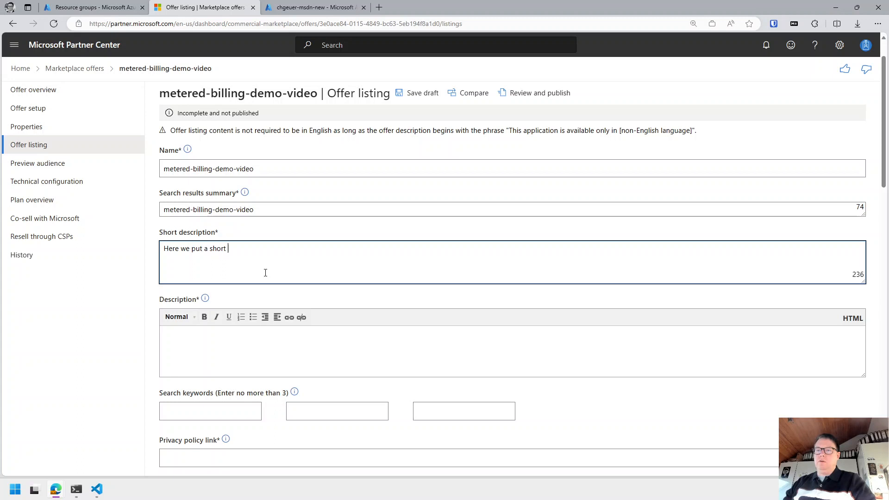
pyautogui.write('t desscription')
pyautogui.press('Right')
pyautogui.press('Right')
pyautogui.press('Delete')
pyautogui.write('...')
# Copy the short description into Description, changing 'short' to 'longer'.
pyautogui.hotkey('ctrl', 'a')
pyautogui.hotkey('ctrl', 'c')
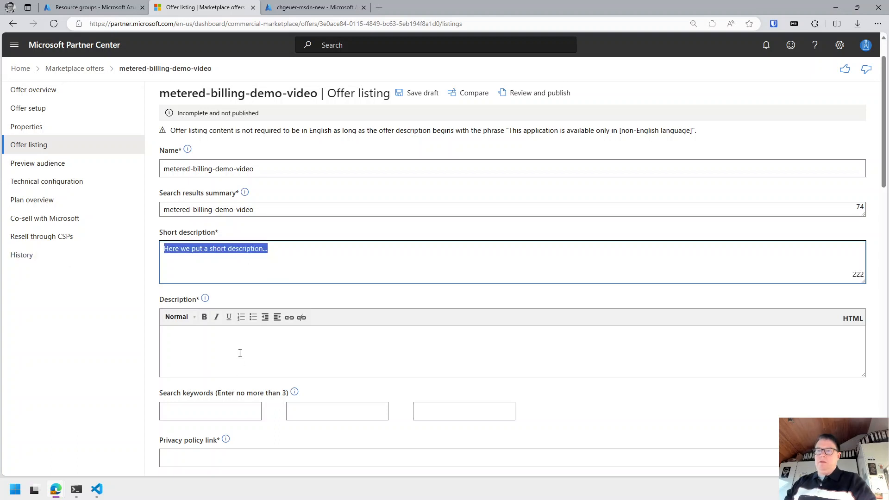
pyautogui.click(322, 348)
pyautogui.hotkey('ctrl', 'v')
pyautogui.doubleClick(221, 336)
pyautogui.press('BackSpace')
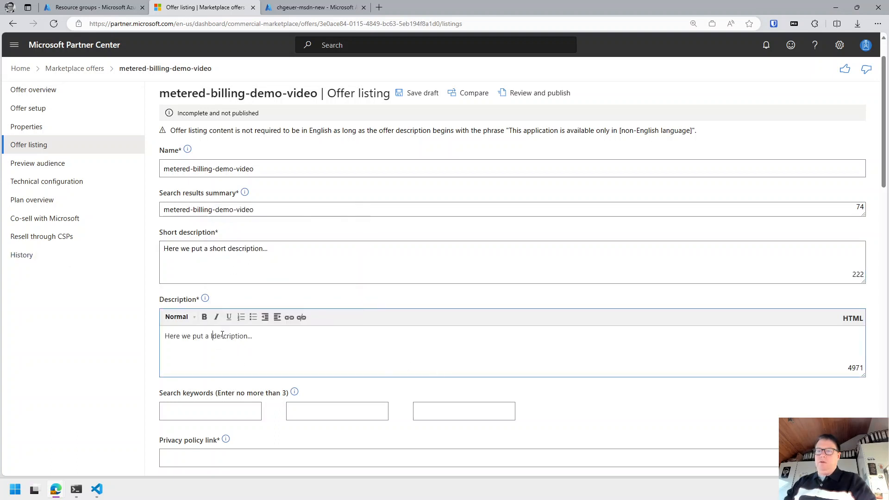
pyautogui.write('longer')
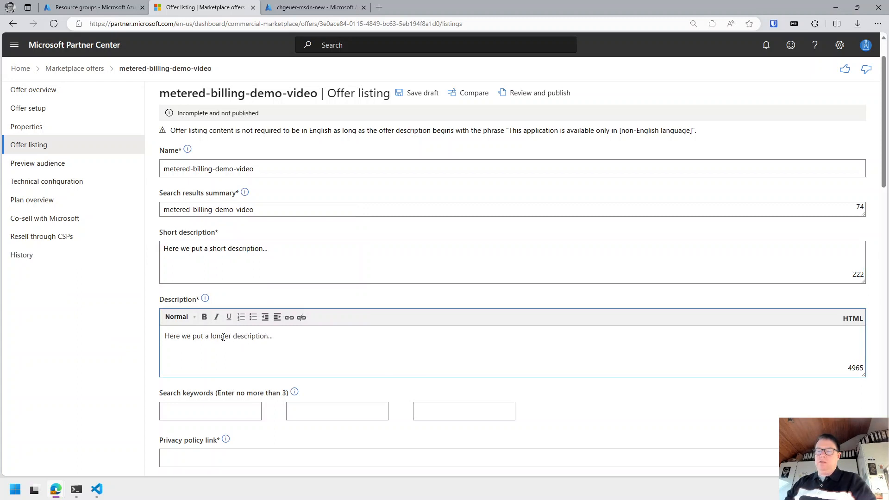
# Add the search keywords managed app, metered billing and demo.
pyautogui.click(197, 402)
pyautogui.write('mana')
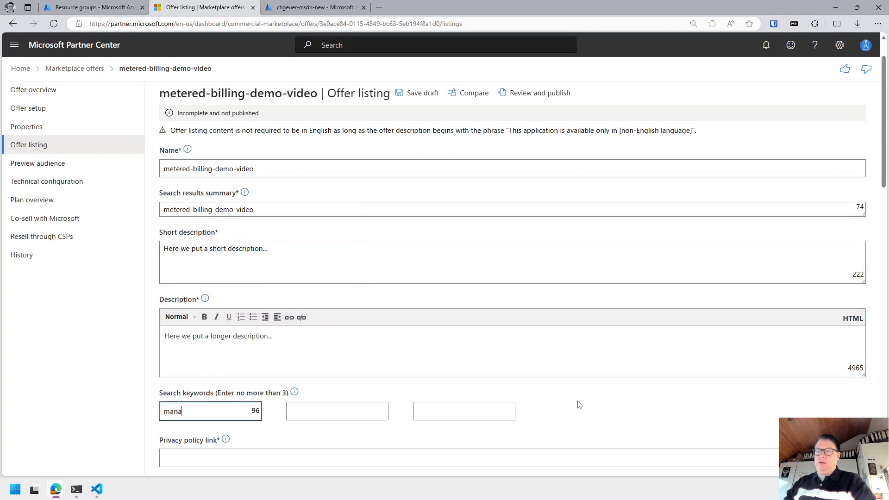
pyautogui.write('ged app')
pyautogui.press('Tab')
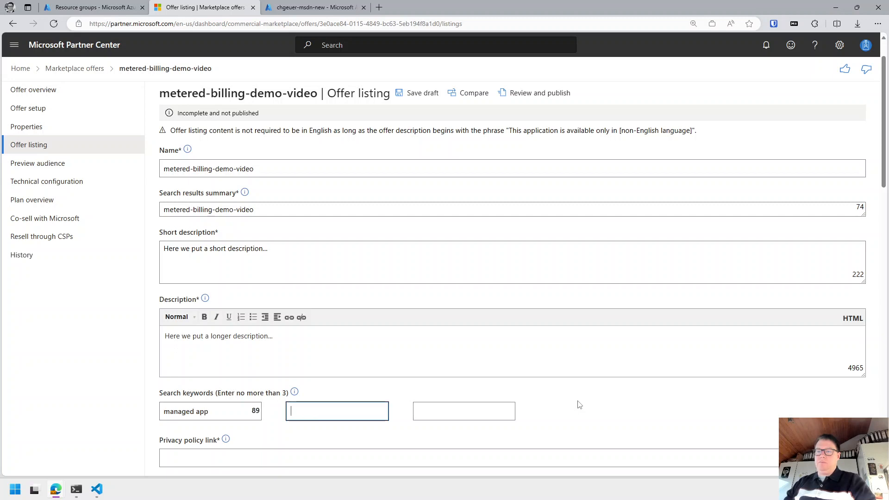
pyautogui.write('metere')
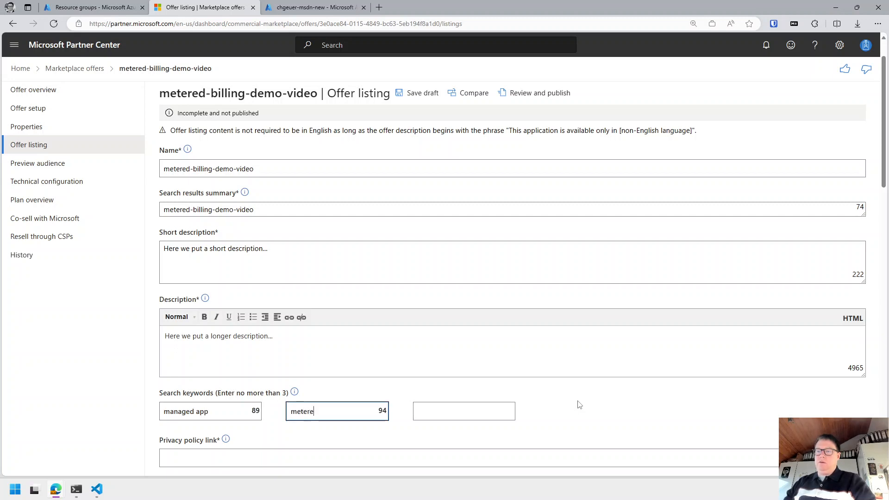
pyautogui.write('d billing')
pyautogui.press('Tab')
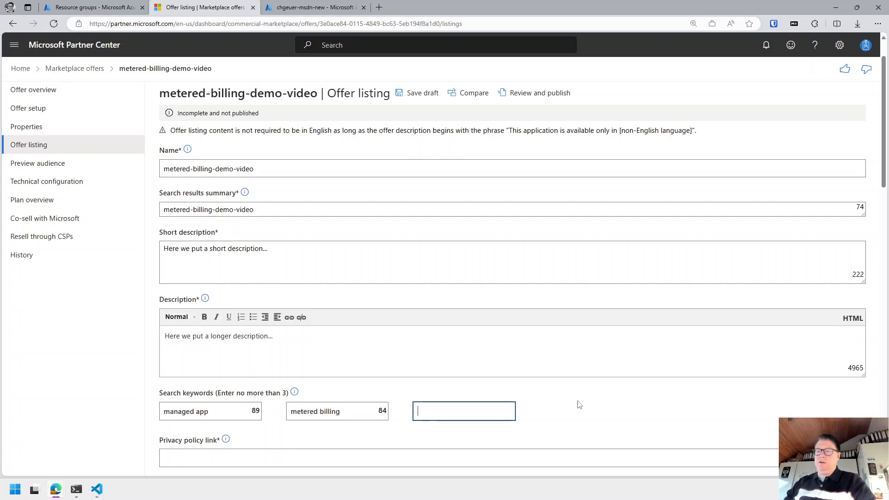
pyautogui.write('vi')
pyautogui.press('BackSpace')
pyautogui.write('demo')
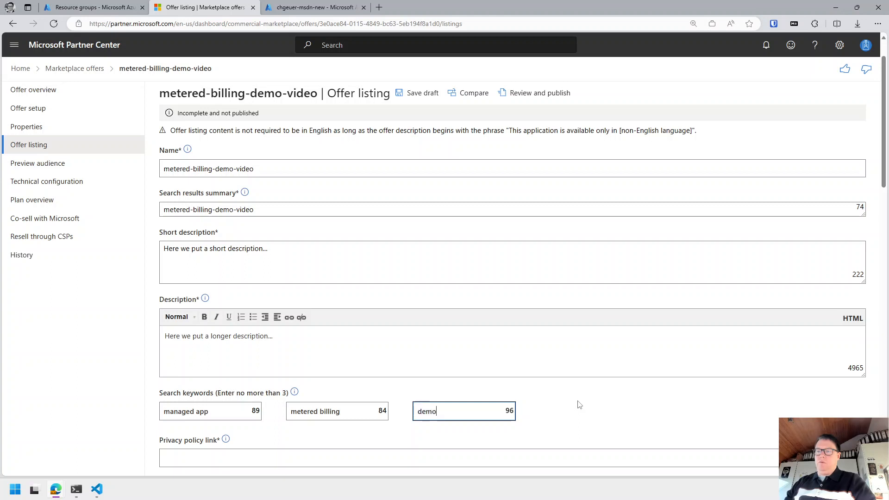
# Enter the privacy policy URL on the publisher's website.
pyautogui.scroll(-2, 561, 398)
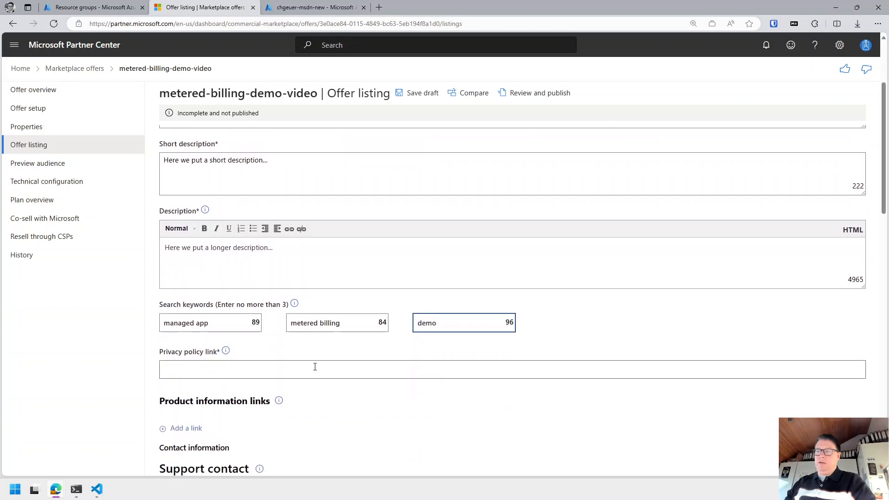
pyautogui.click(324, 366)
pyautogui.write('htt')
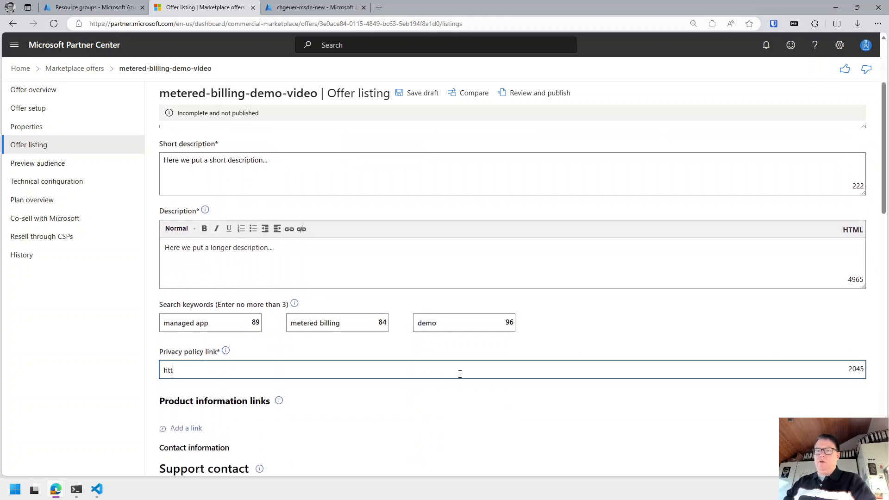
pyautogui.write('ps:')
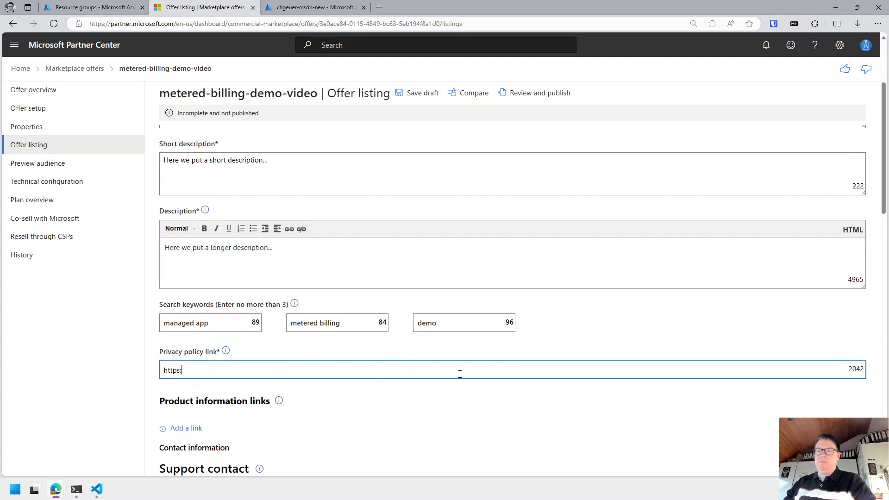
pyautogui.write('//geuer-p')
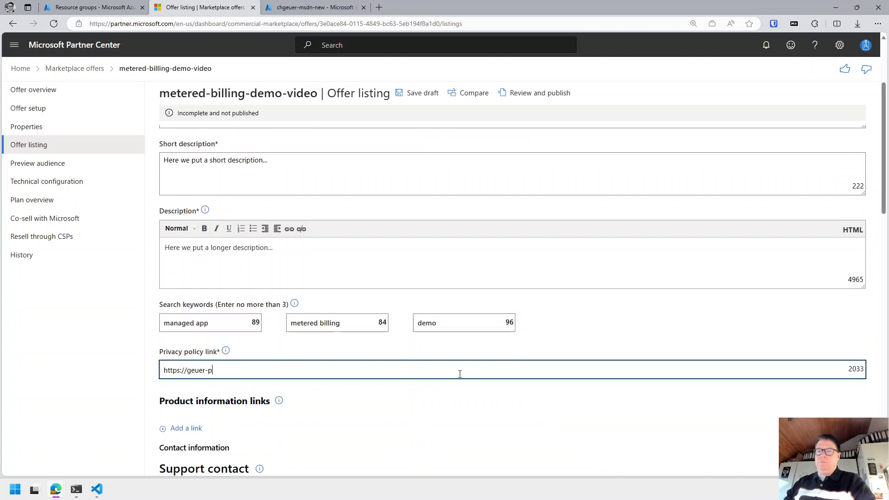
pyautogui.write('ollmann.de/privacy')
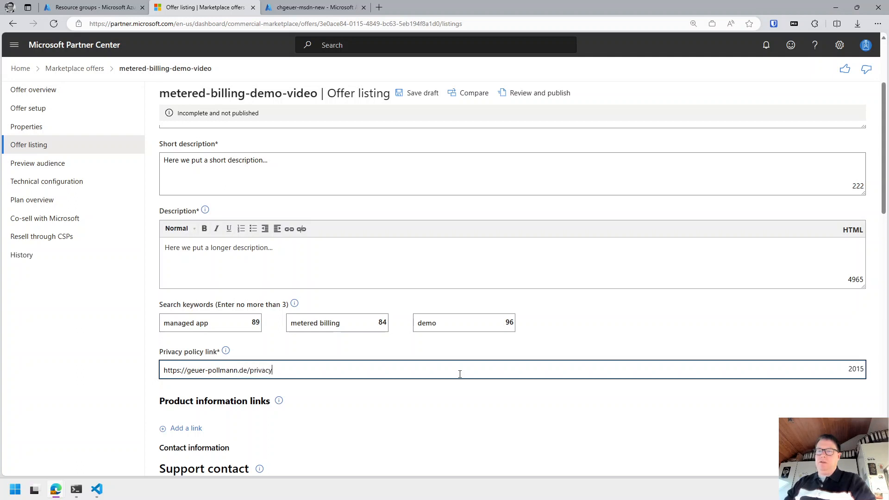
pyautogui.scroll(-2, 460, 374)
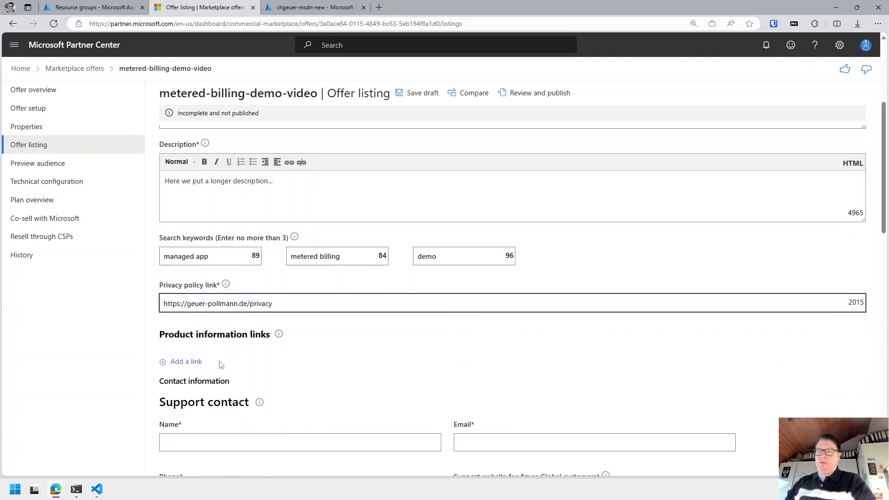
pyautogui.scroll(-1, 248, 373)
# Fill in the support contact's full name and e-mail address.
pyautogui.click(247, 395)
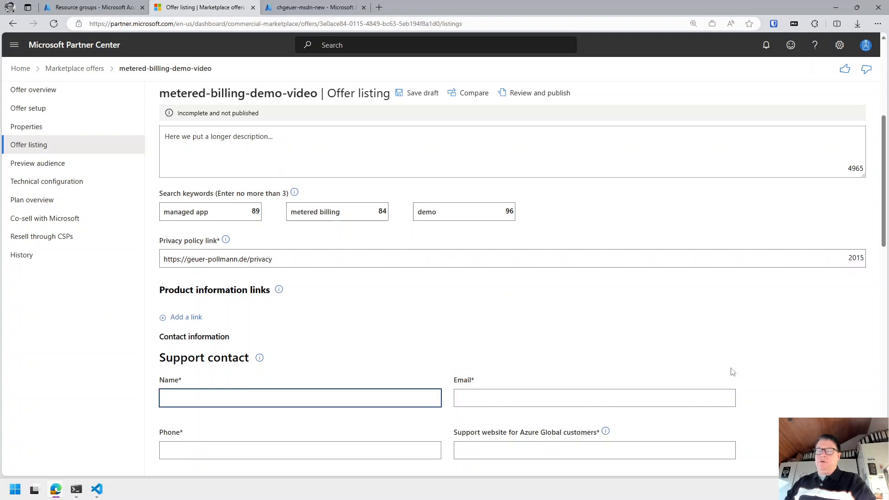
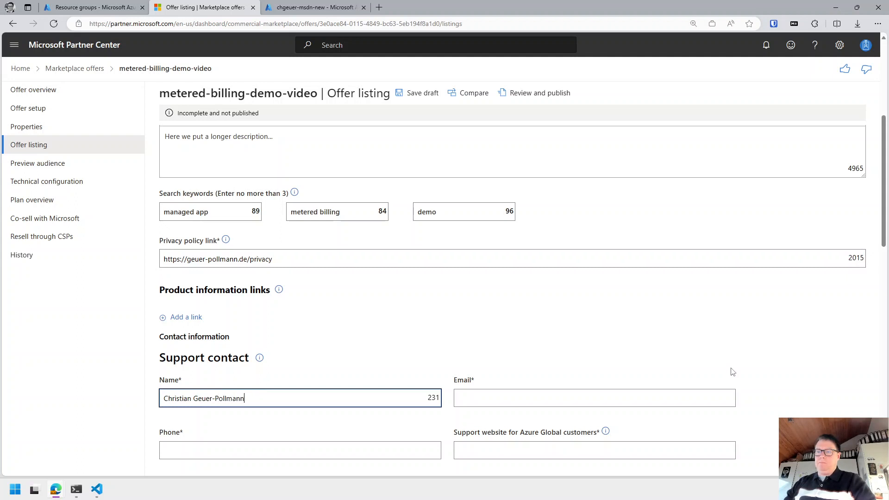
pyautogui.press('Tab')
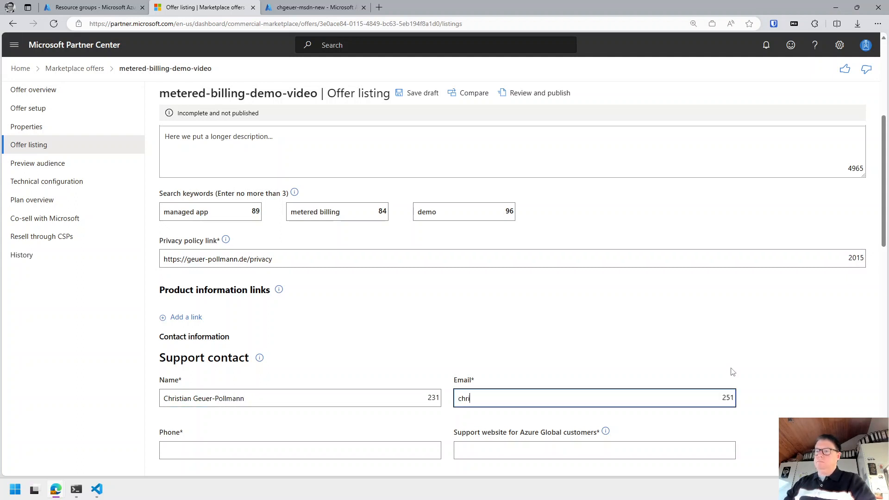
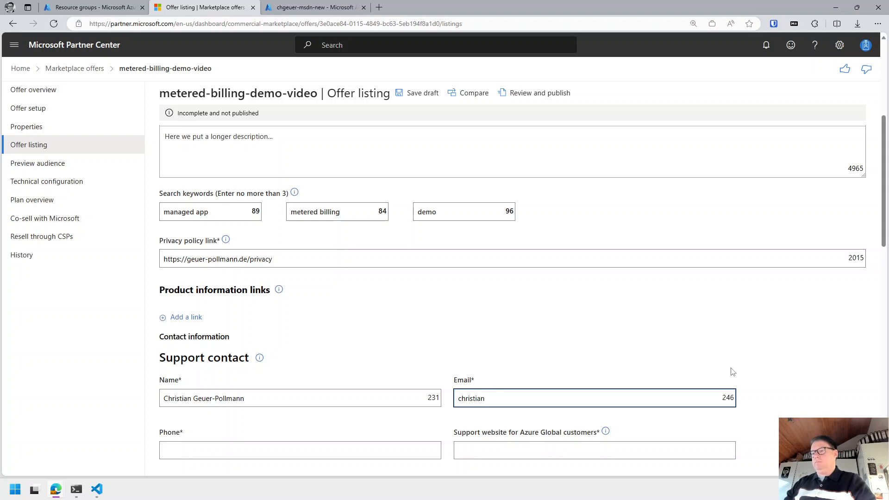
pyautogui.write('@')
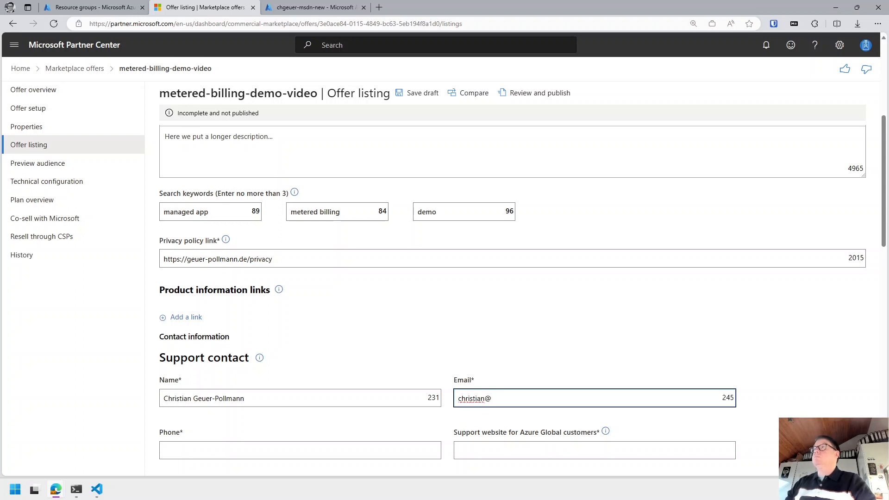
pyautogui.press('BackSpace')
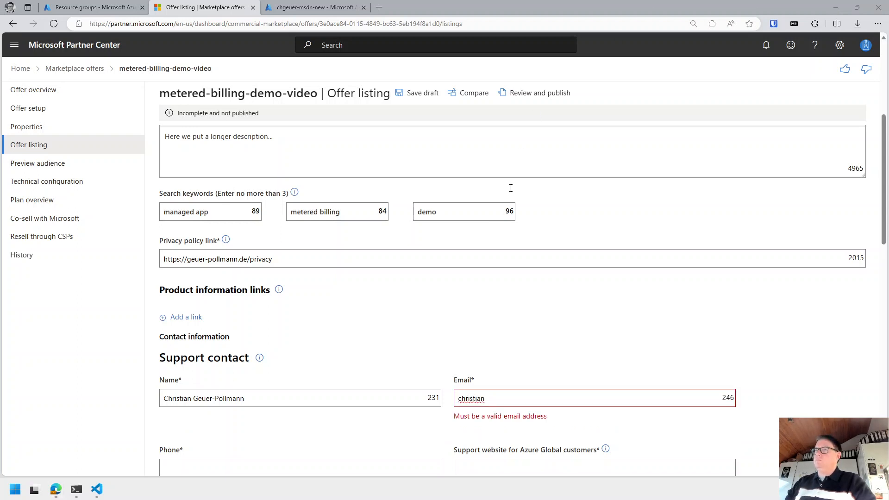
pyautogui.click(552, 400)
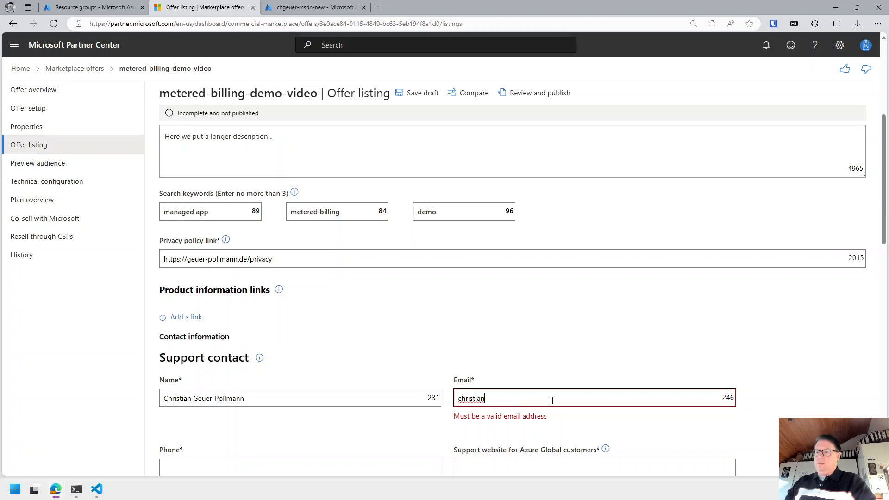
pyautogui.write('@')
pyautogui.press('BackSpace')
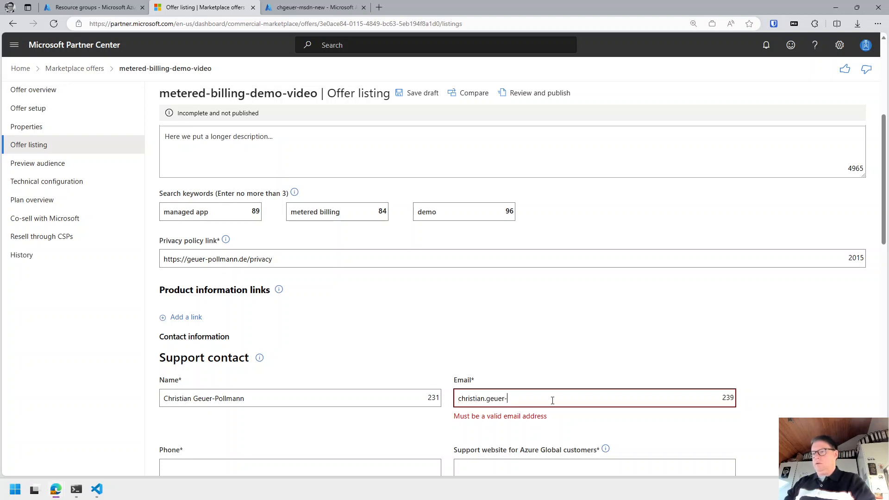
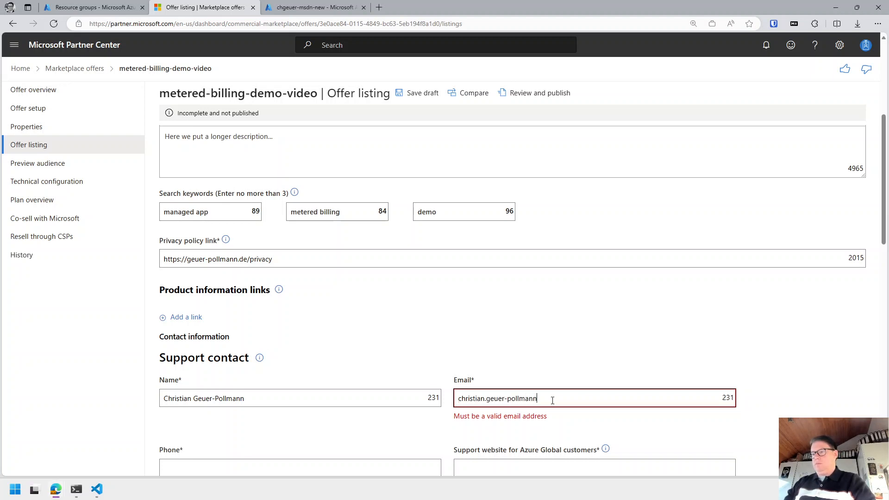
# Enter the support contact's phone number.
pyautogui.press('Tab')
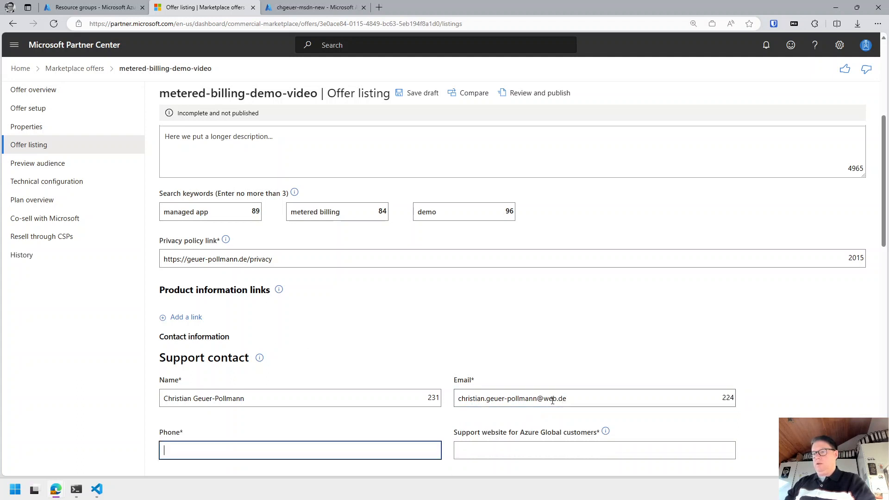
pyautogui.scroll(-2, 500, 381)
pyautogui.write('+')
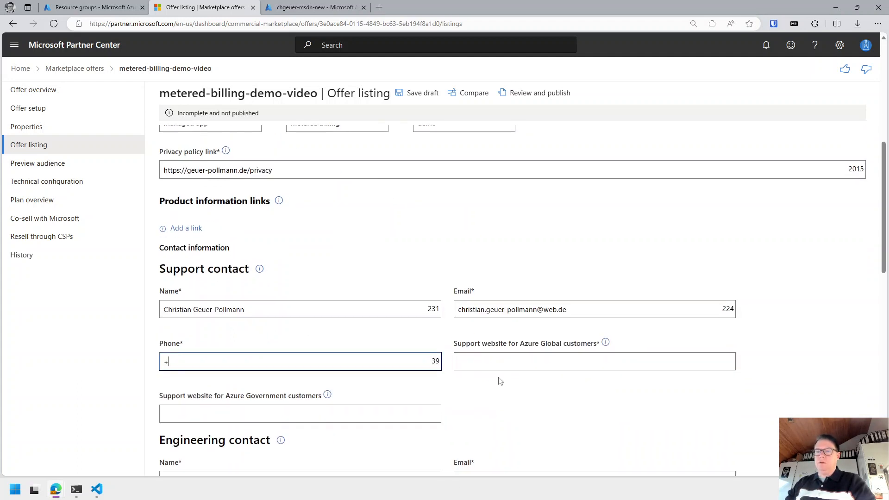
pyautogui.write('49 211  ')
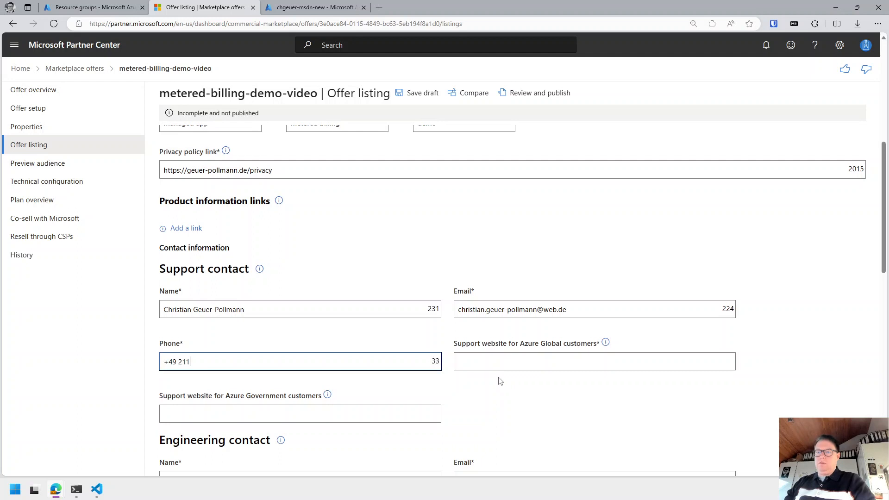
pyautogui.write('8888')
pyautogui.press('BackSpace')
pyautogui.press('BackSpace')
pyautogui.press('BackSpace')
pyautogui.press('BackSpace')
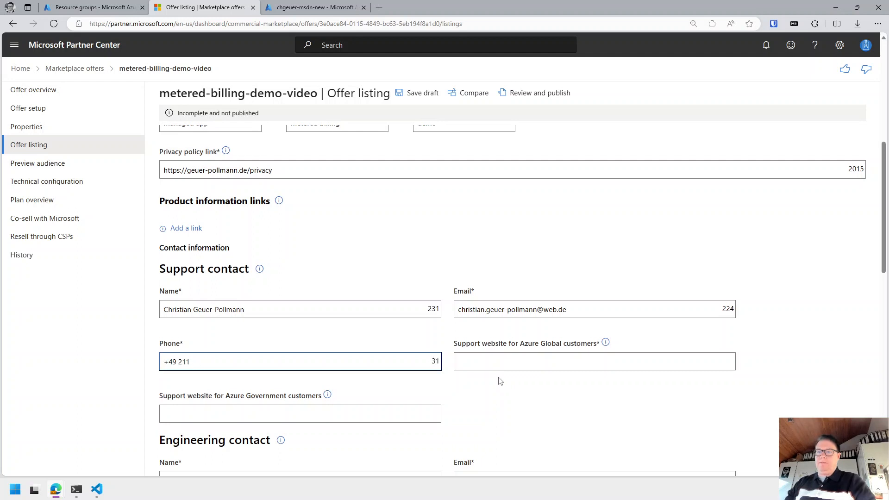
pyautogui.write('0000000')
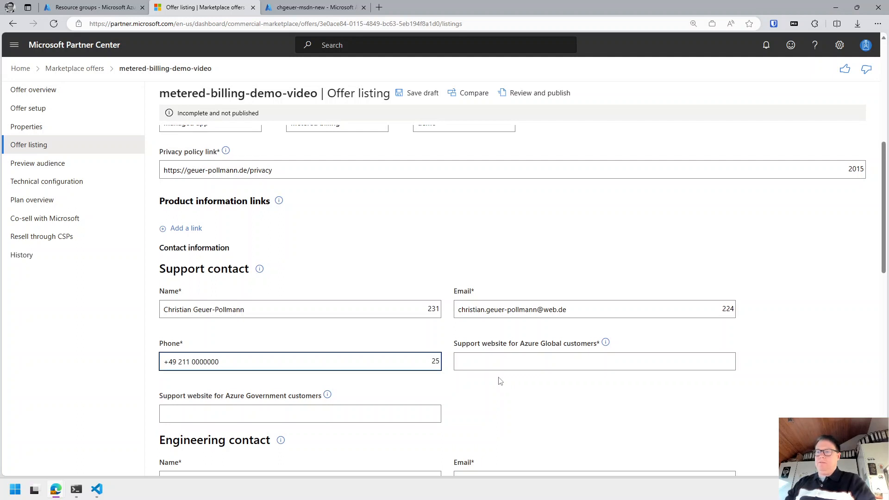
pyautogui.press('Tab')
# Enter the support website URL for Azure Global customers and reuse it for Azure Government.
pyautogui.click(476, 364)
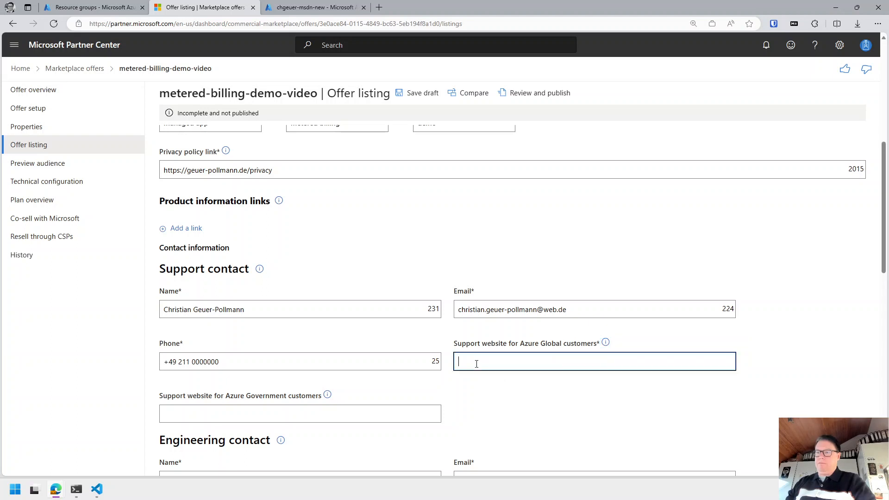
pyautogui.write('http')
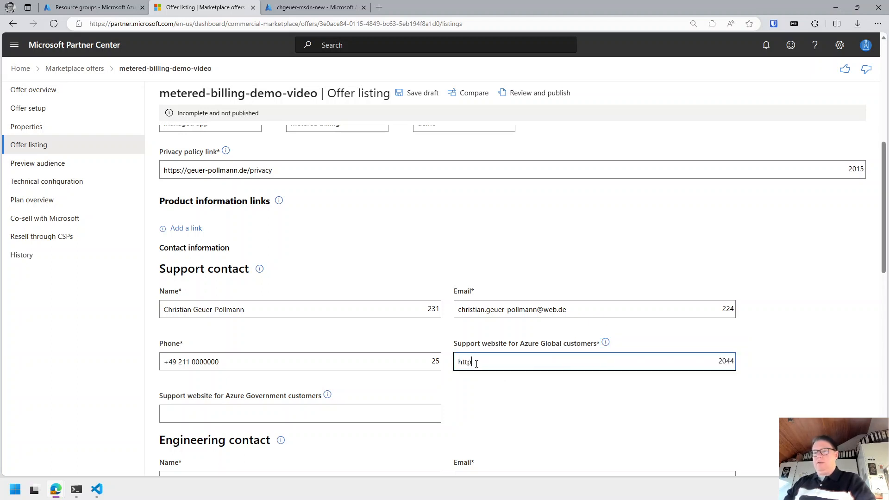
pyautogui.write('s://')
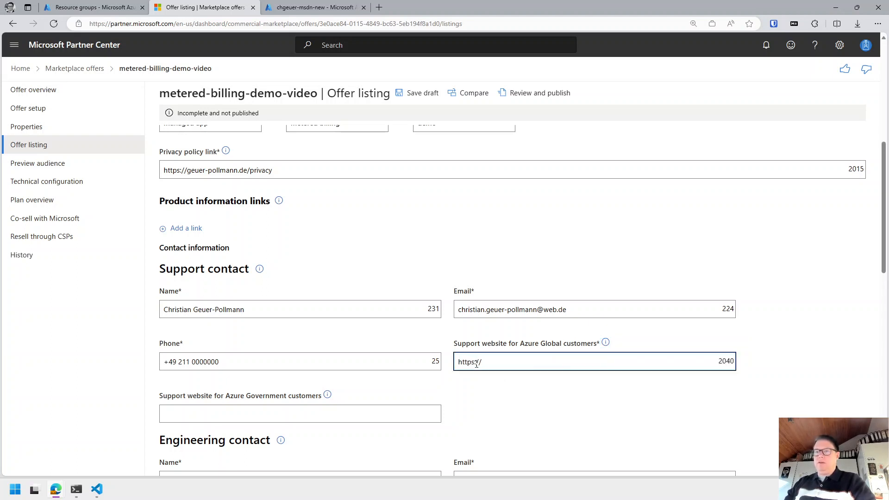
pyautogui.write('geue')
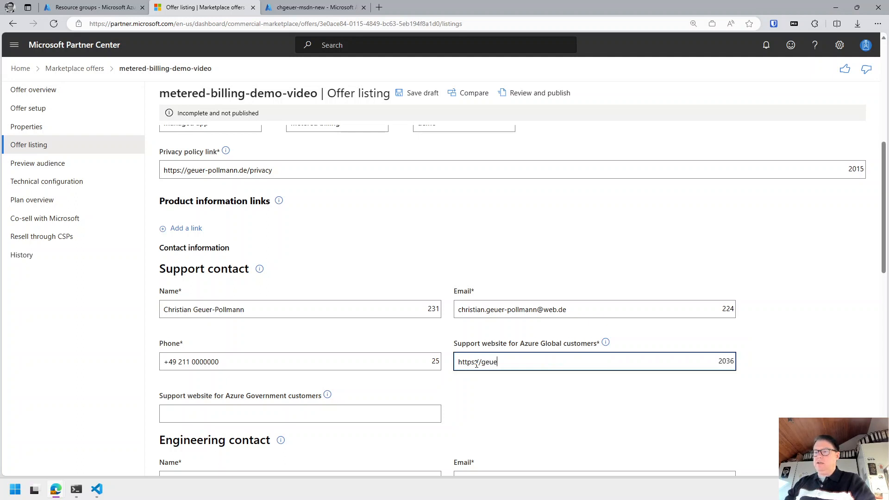
pyautogui.write('r-pollmann.d')
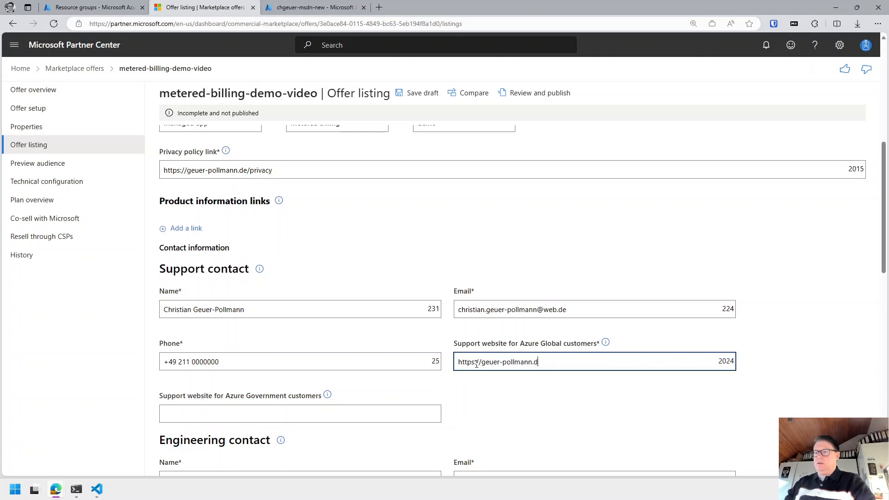
pyautogui.write('e/support')
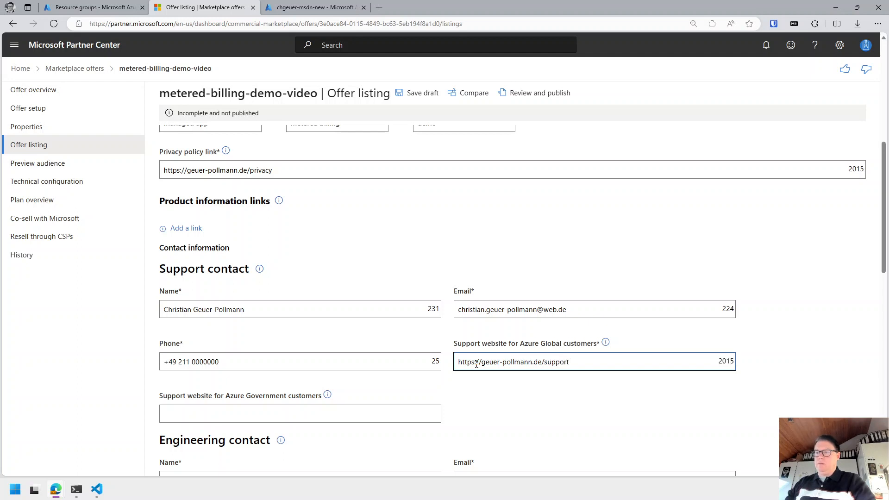
pyautogui.hotkey('ctrl', 'a')
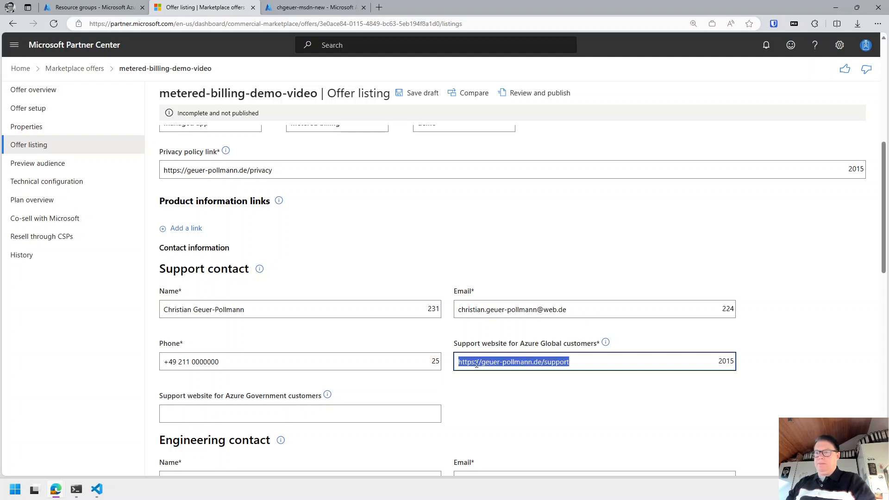
pyautogui.hotkey('ctrl', 'c')
pyautogui.click(284, 411)
pyautogui.hotkey('ctrl', 'v')
pyautogui.scroll(-2, 410, 413)
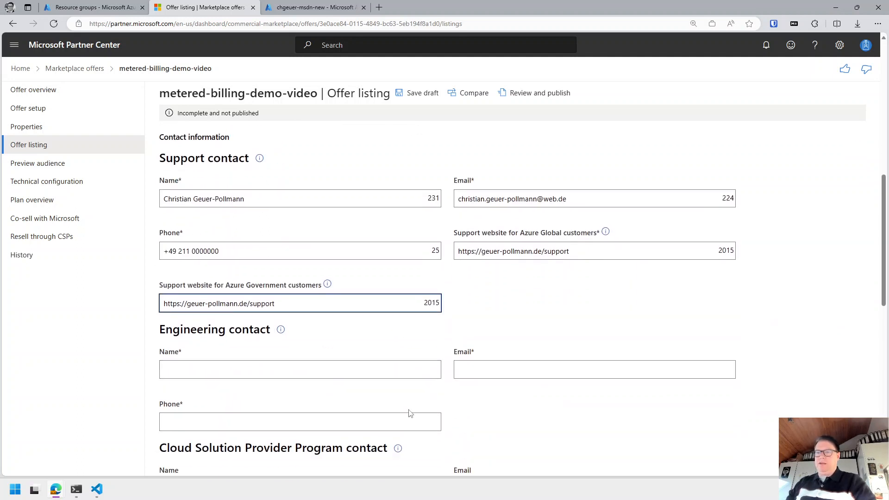
# Copy the support contact's name and e-mail into the Engineering contact fields.
pyautogui.moveTo(250, 196); pyautogui.dragTo(52, 194)
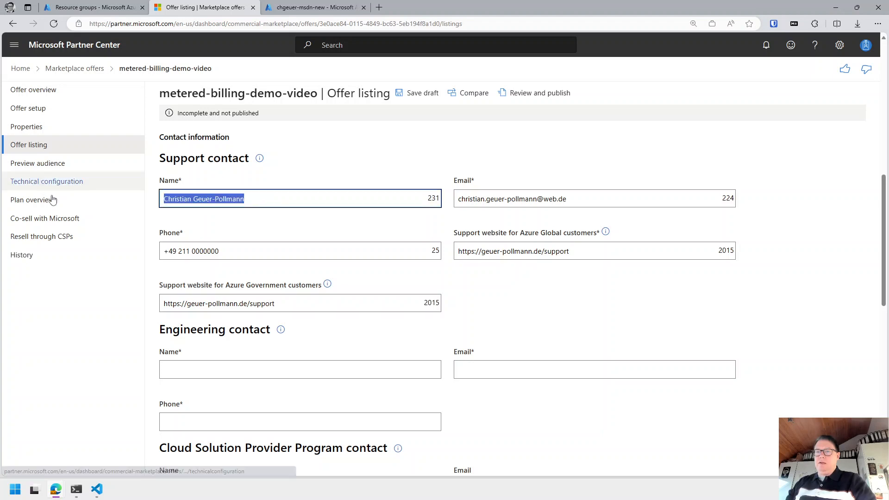
pyautogui.hotkey('ctrl', 'c')
pyautogui.click(256, 374)
pyautogui.hotkey('ctrl', 'v')
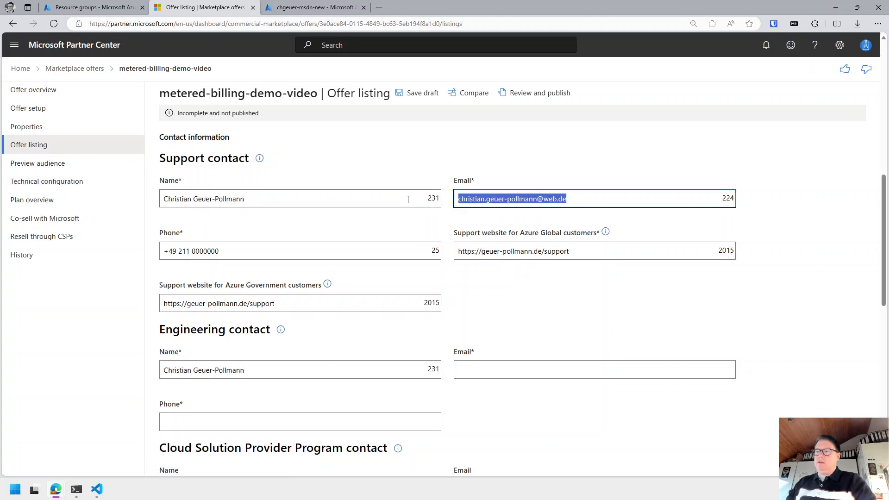
pyautogui.click(489, 367)
pyautogui.hotkey('ctrl', 'v')
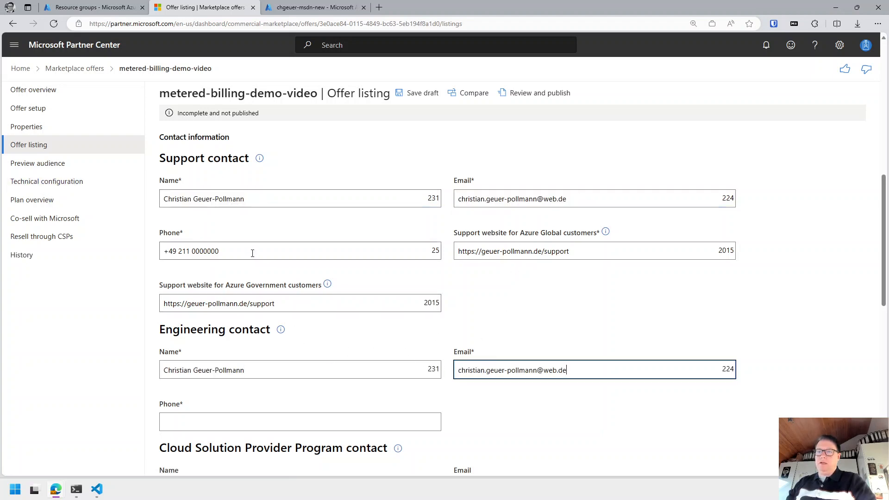
# Copy the support phone number into the Engineering contact's phone field.
pyautogui.tripleClick(252, 254)
pyautogui.hotkey('ctrl', 'c')
pyautogui.click(248, 421)
pyautogui.hotkey('ctrl', 'v')
pyautogui.scroll(-2, 410, 446)
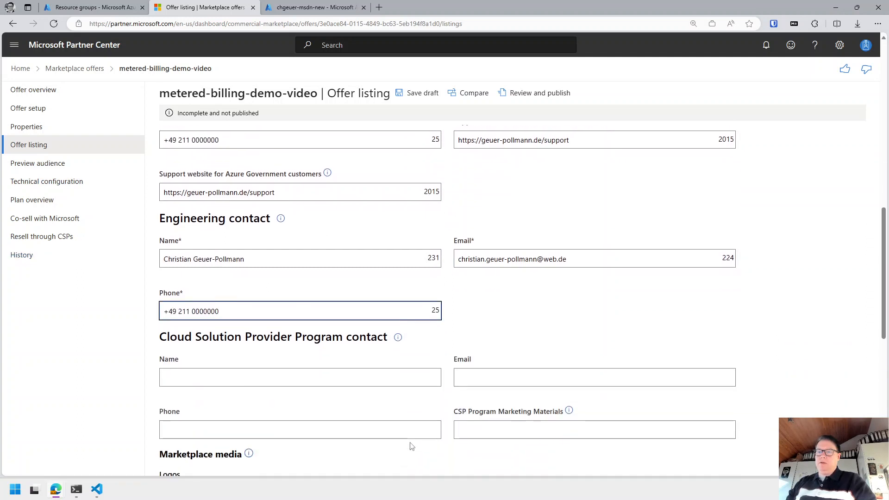
pyautogui.scroll(-2, 310, 404)
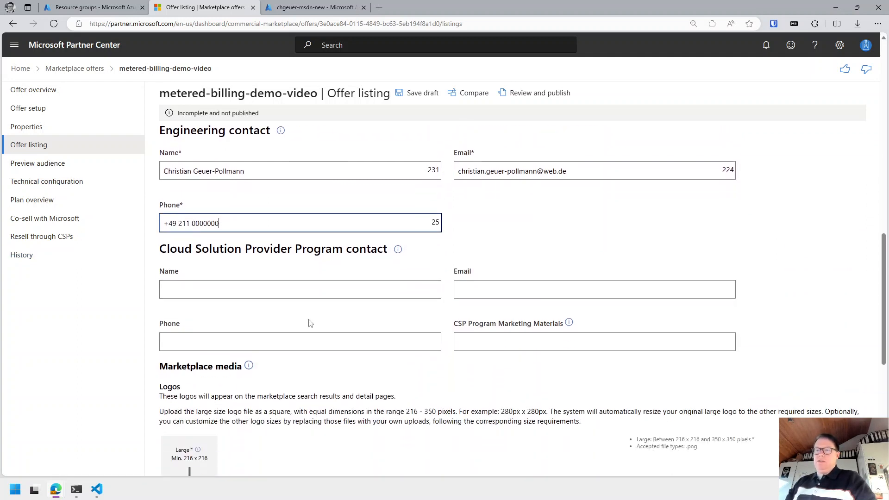
pyautogui.scroll(-1, 310, 323)
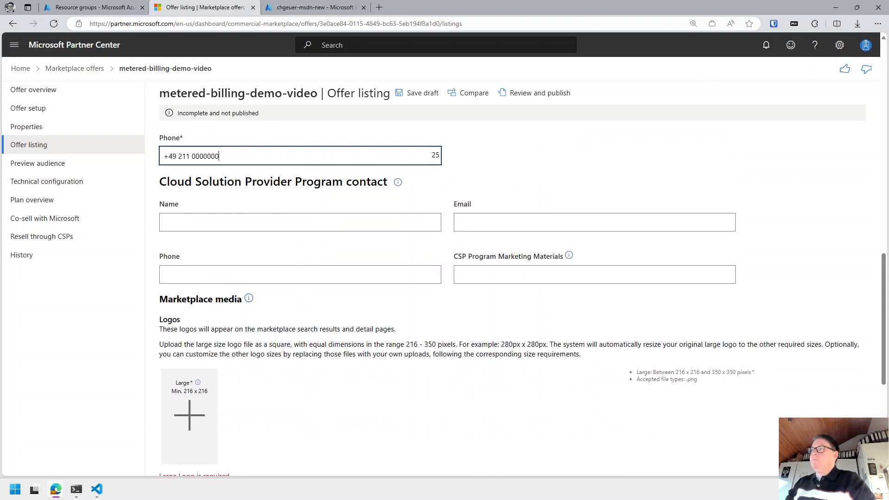
pyautogui.scroll(-1, 310, 324)
pyautogui.scroll(5, 240, 280)
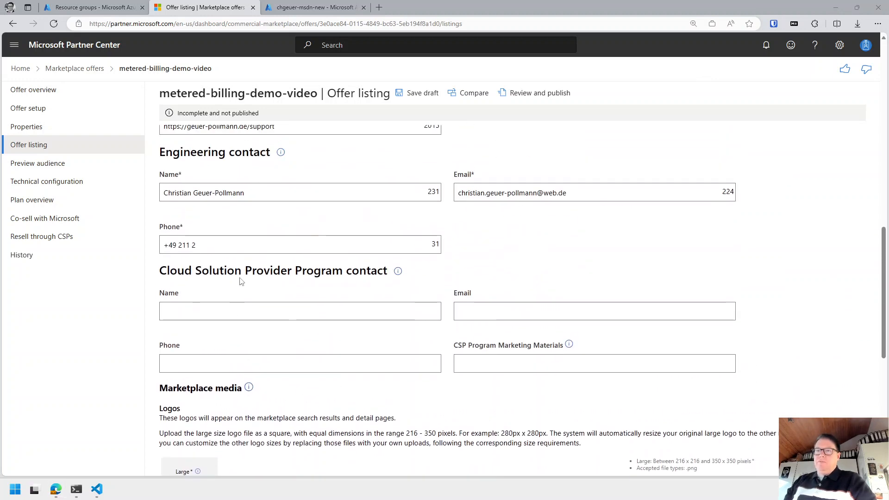
pyautogui.scroll(-4, 240, 279)
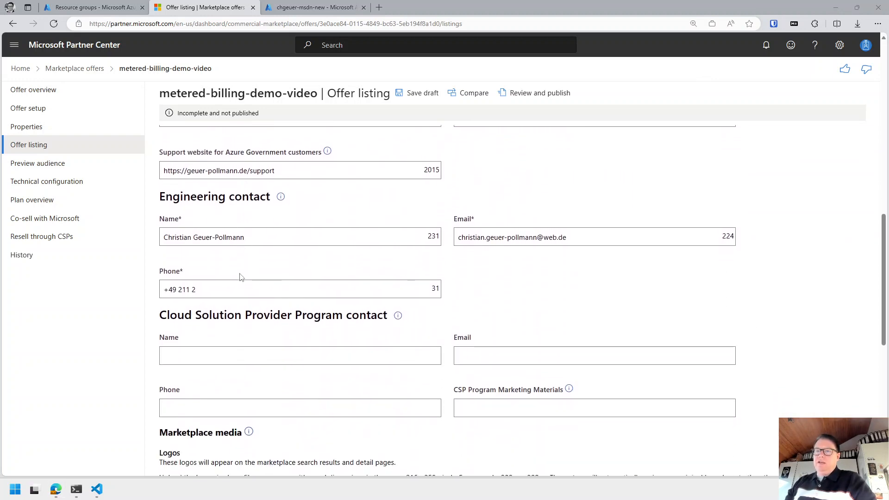
# Scroll the Offer listing down to the Marketplace media Logos and Screenshots sections.
pyautogui.scroll(-2, 232, 247)
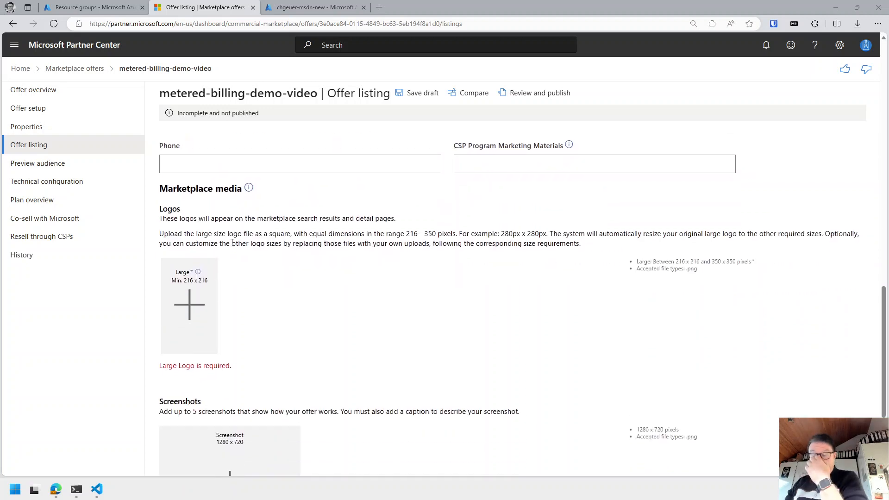
pyautogui.scroll(-1, 232, 241)
pyautogui.scroll(1, 244, 206)
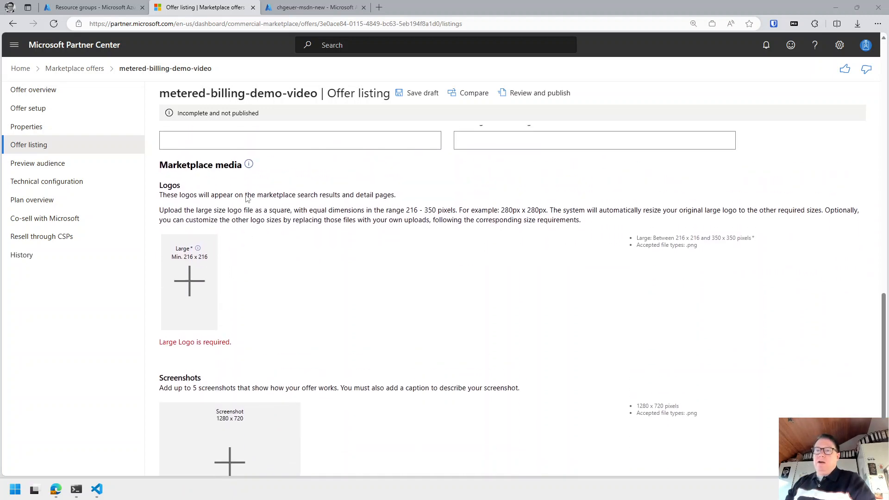
pyautogui.scroll(-1, 245, 198)
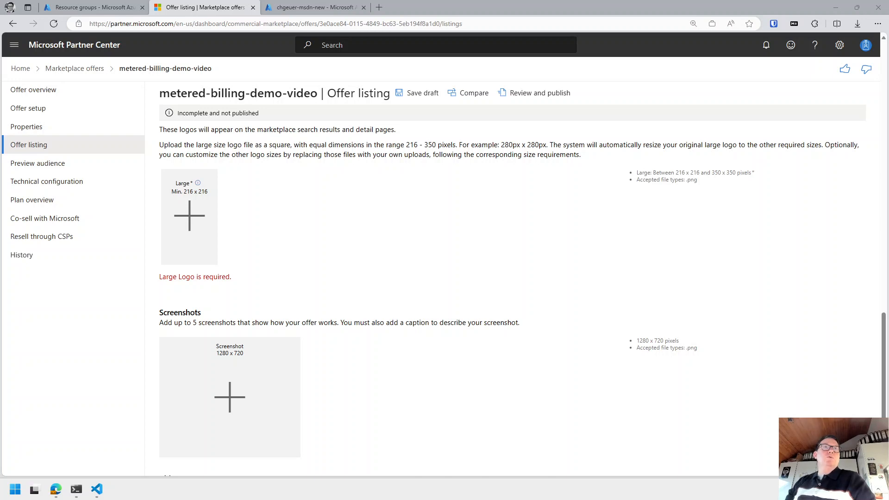
# Load the 216x216 dummyimage.com placeholder logo address in a new tab.
pyautogui.click(379, 7)
pyautogui.hotkey('ctrl', 'v')
pyautogui.press('Return')
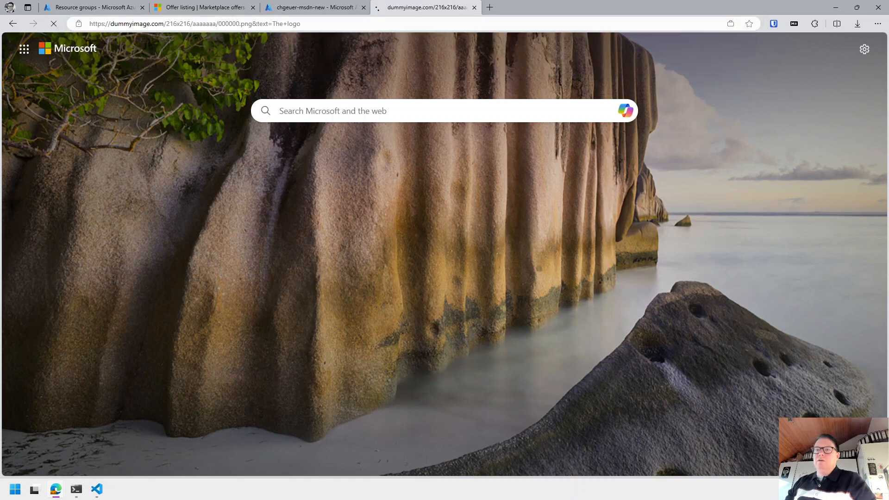
pyautogui.click(184, 8)
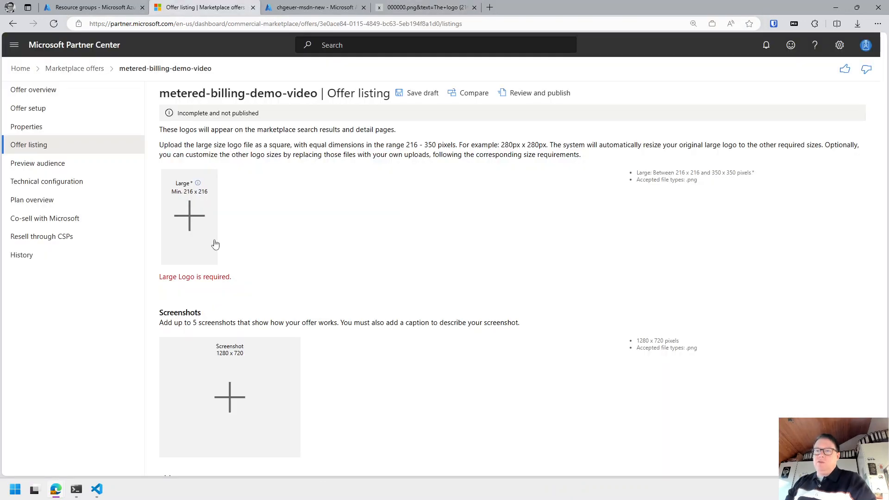
pyautogui.click(410, 8)
# Change the placeholder image caption to Metered-billing-rocks.
pyautogui.hotkey('ctrl', 'l')
pyautogui.press('End')
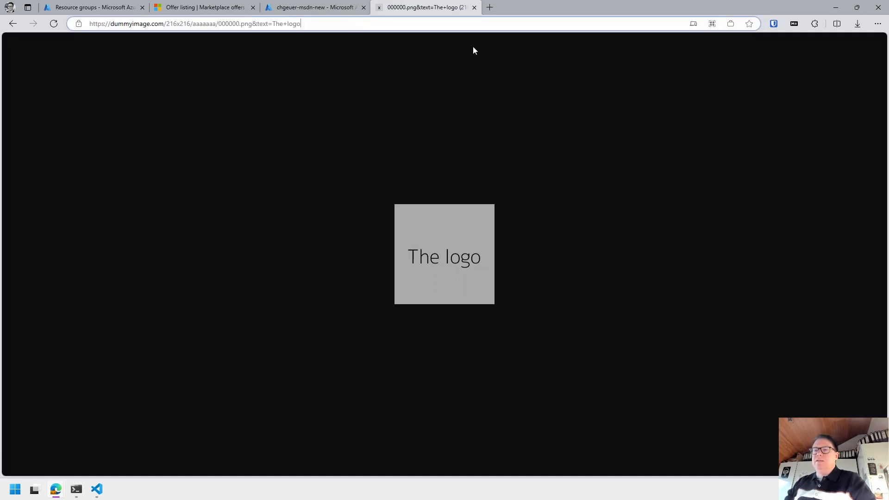
pyautogui.press('BackSpace')
pyautogui.press('BackSpace')
pyautogui.press('BackSpace')
pyautogui.press('BackSpace')
pyautogui.press('BackSpace')
pyautogui.press('BackSpace')
pyautogui.press('BackSpace')
pyautogui.press('BackSpace')
pyautogui.write('Metered-p')
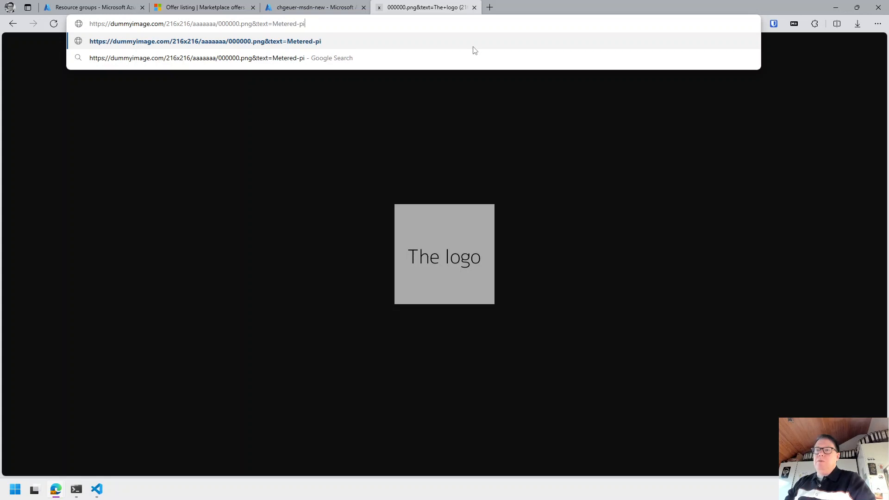
pyautogui.press('BackSpace')
pyautogui.write('billing-rocks')
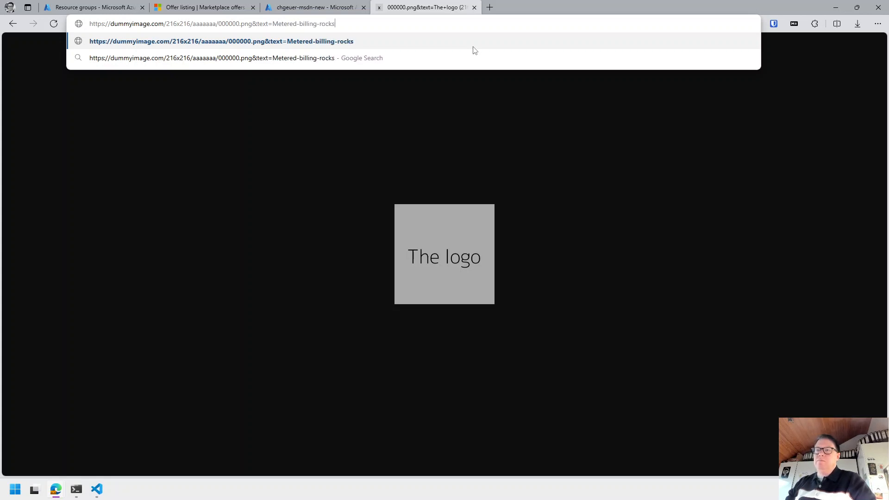
pyautogui.press('Return')
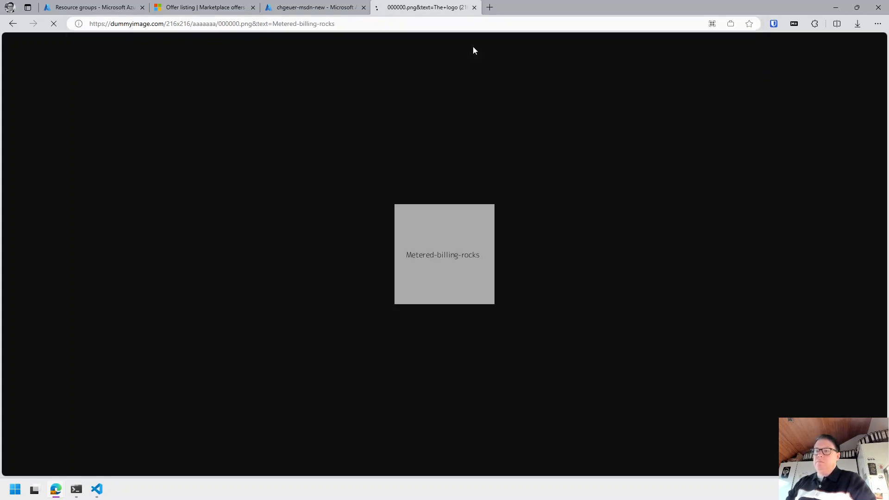
# Save the Metered-billing-rocks image to the Desktop as 216.
pyautogui.rightClick(431, 251)
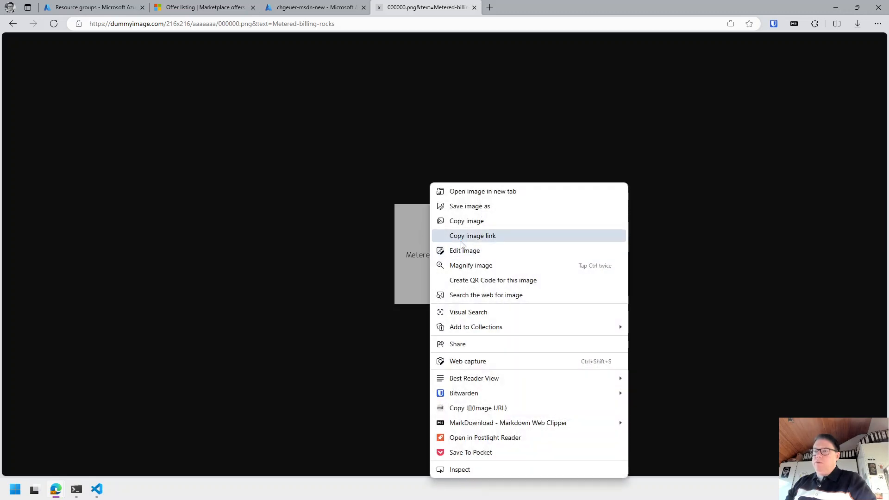
pyautogui.click(489, 212)
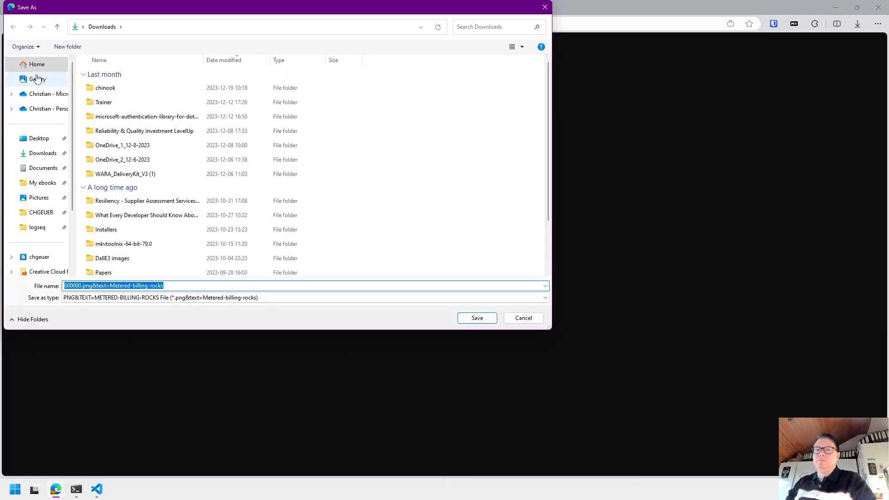
pyautogui.click(39, 138)
pyautogui.doubleClick(183, 285)
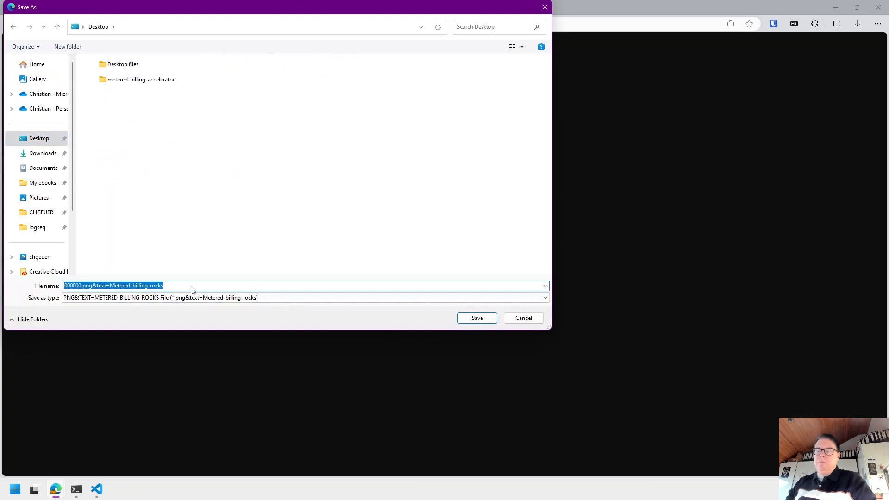
pyautogui.write('2')
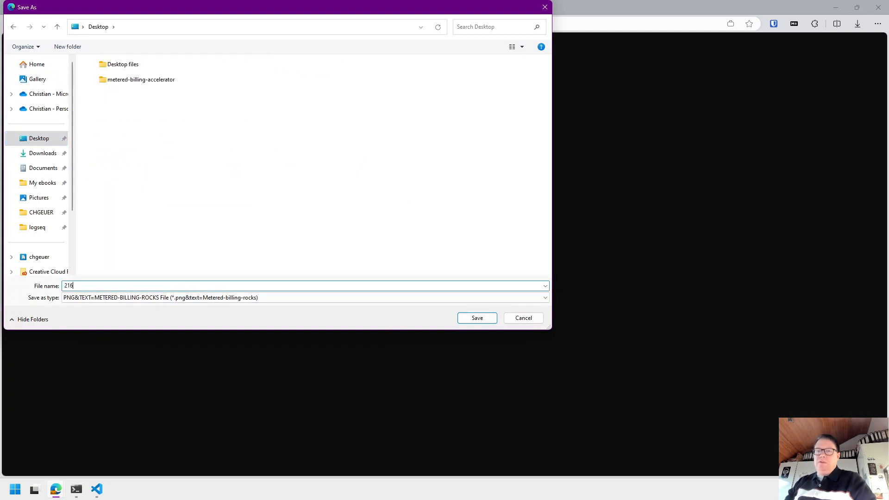
pyautogui.write('16')
pyautogui.press('Return')
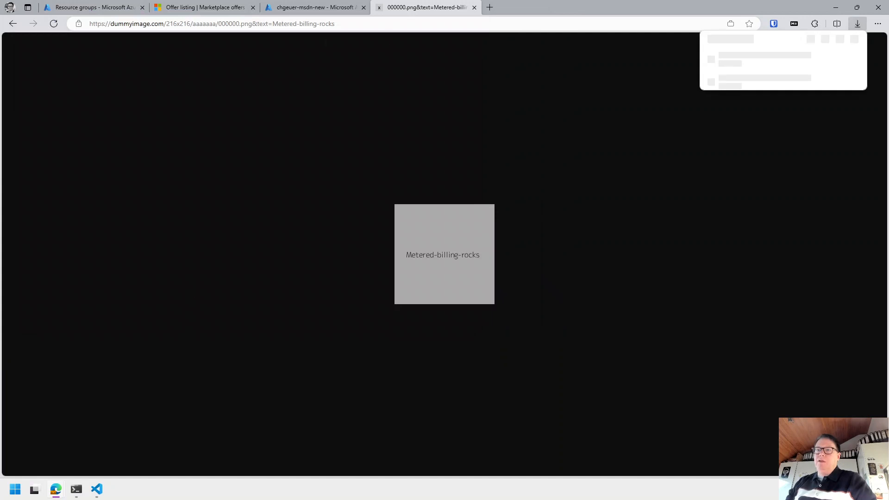
pyautogui.click(320, 8)
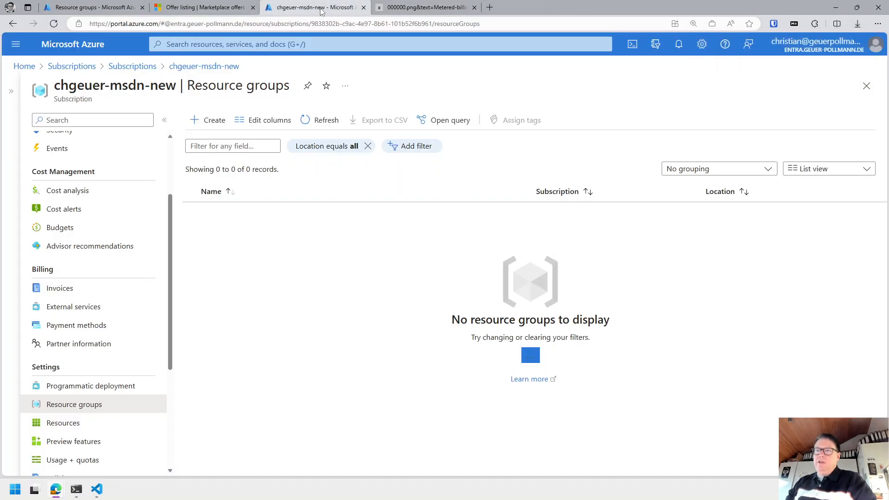
pyautogui.click(209, 8)
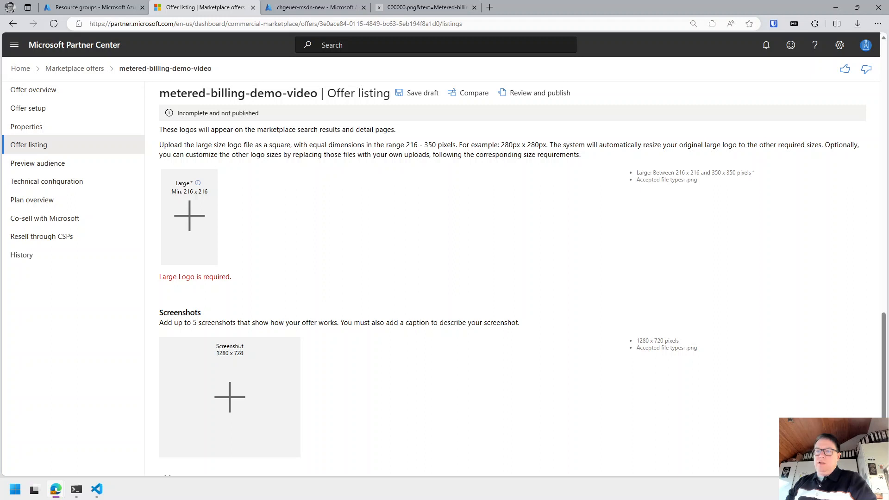
pyautogui.click(420, 7)
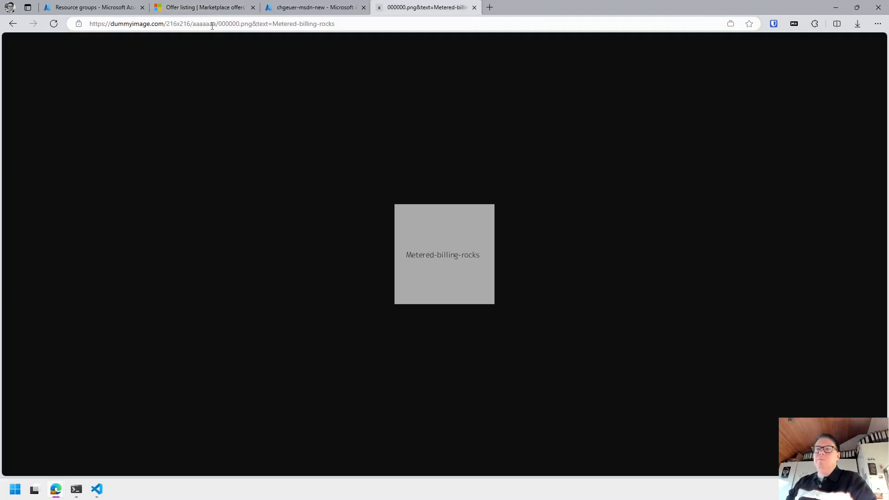
# Change the dummyimage address size from 216 to 1280x720 and load the larger placeholder.
pyautogui.click(180, 25)
pyautogui.click(176, 24)
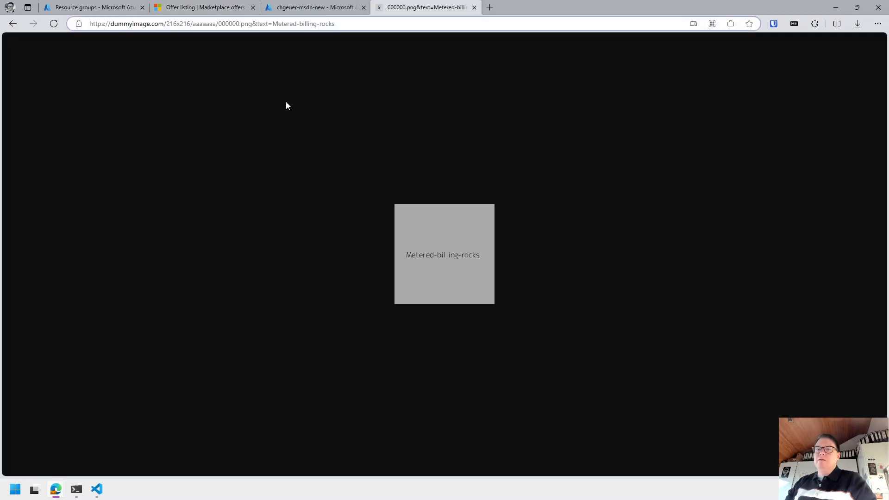
pyautogui.press('BackSpace')
pyautogui.press('BackSpace')
pyautogui.press('BackSpace')
pyautogui.write('1280')
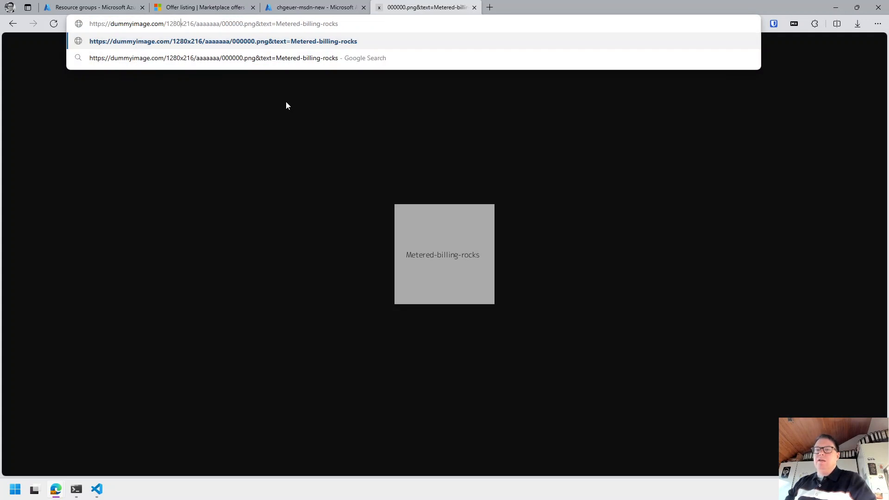
pyautogui.press('BackSpace')
pyautogui.press('Delete')
pyautogui.press('Delete')
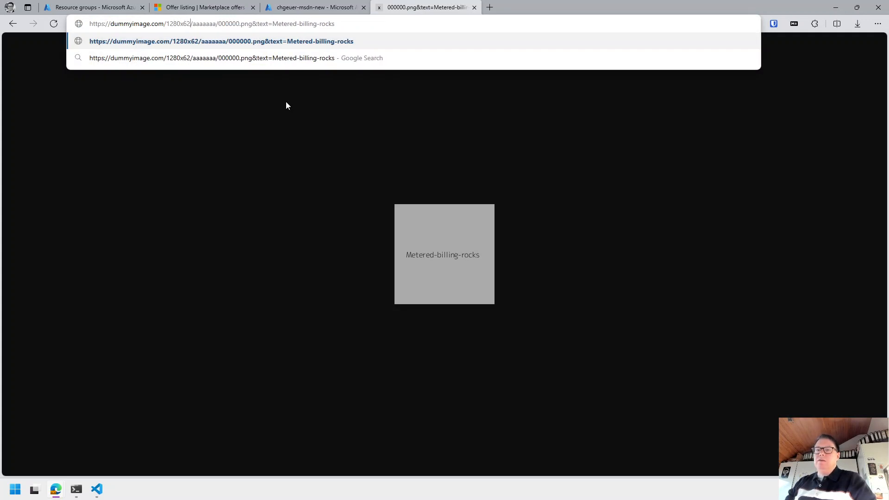
pyautogui.write('720')
pyautogui.press('Return')
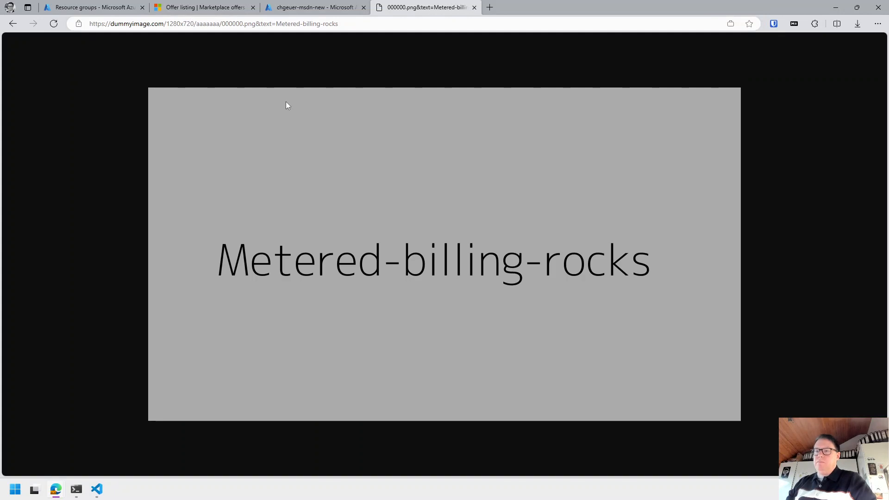
# Save the 1280x720 Metered-billing-rocks image to the Desktop as big.png.
pyautogui.rightClick(332, 162)
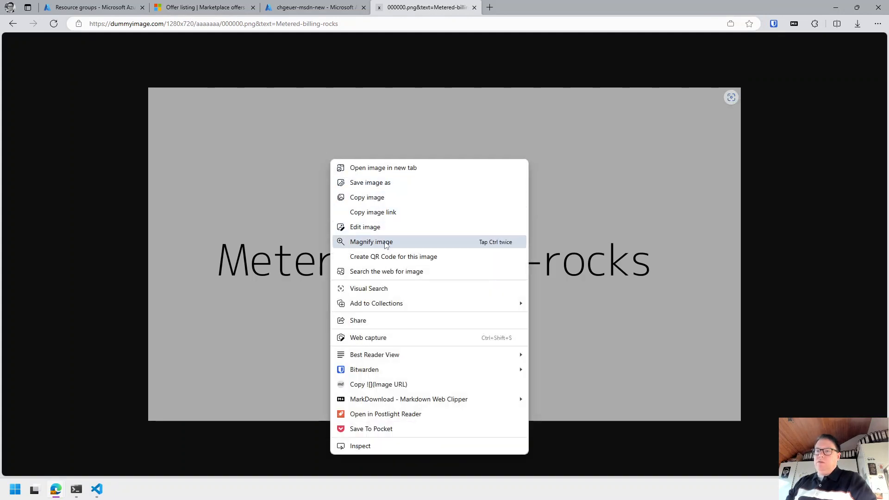
pyautogui.click(385, 184)
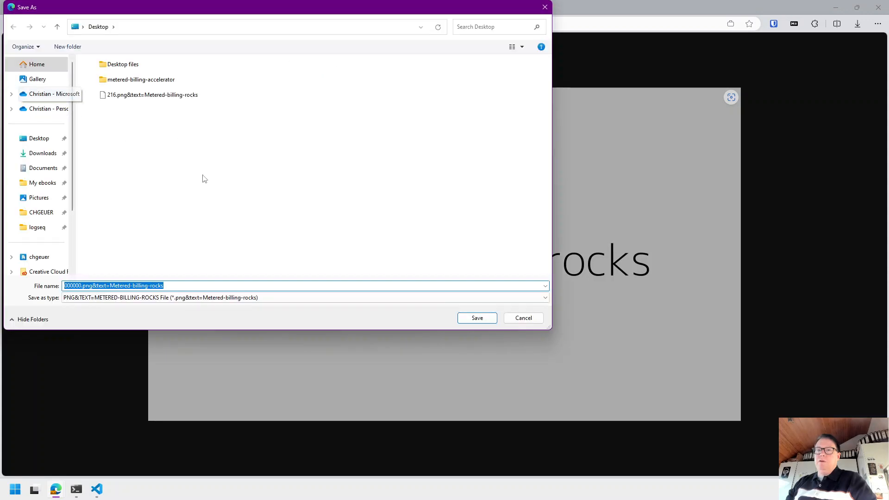
pyautogui.click(22, 132)
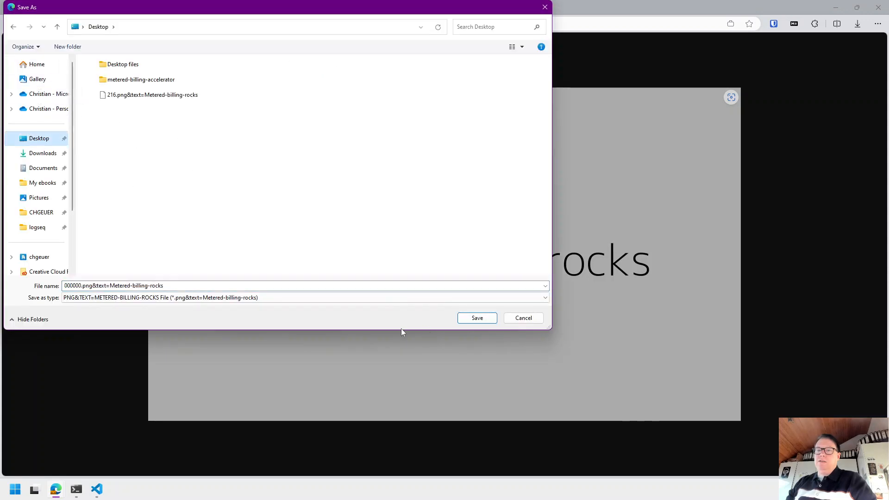
pyautogui.click(215, 297)
pyautogui.click(214, 288)
pyautogui.click(215, 286)
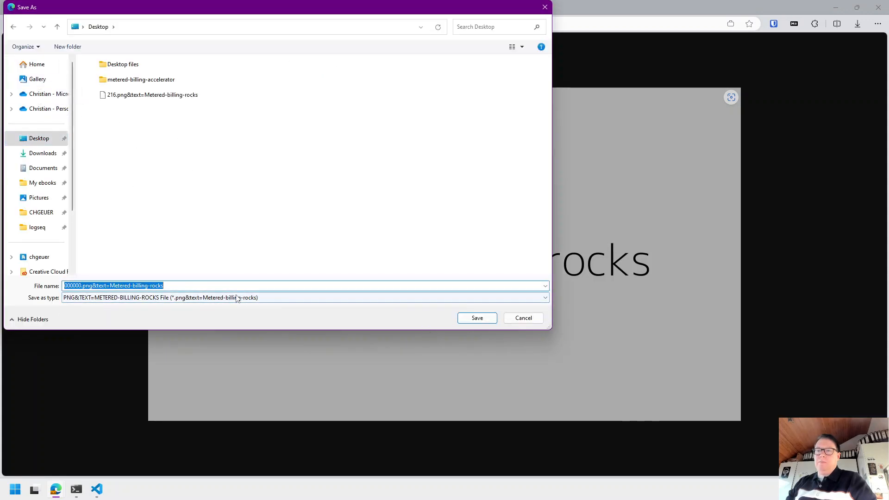
pyautogui.write('billin')
pyautogui.write('g')
pyautogui.press('Return')
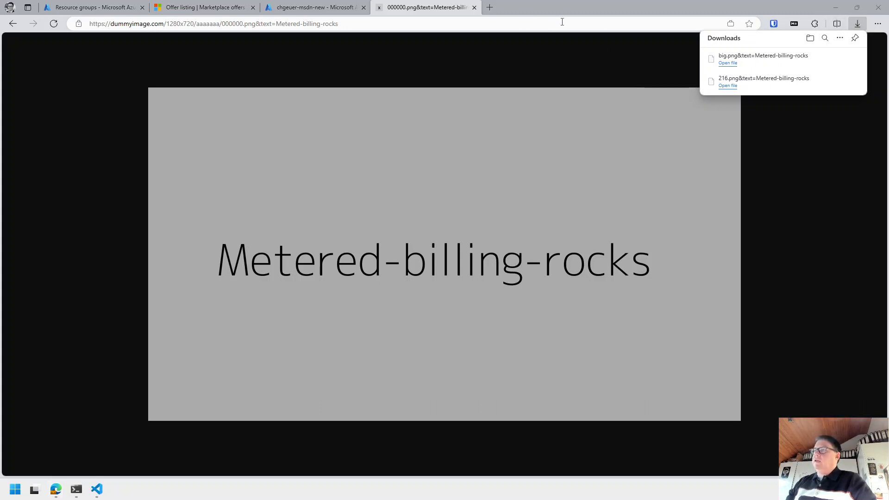
pyautogui.click(234, 8)
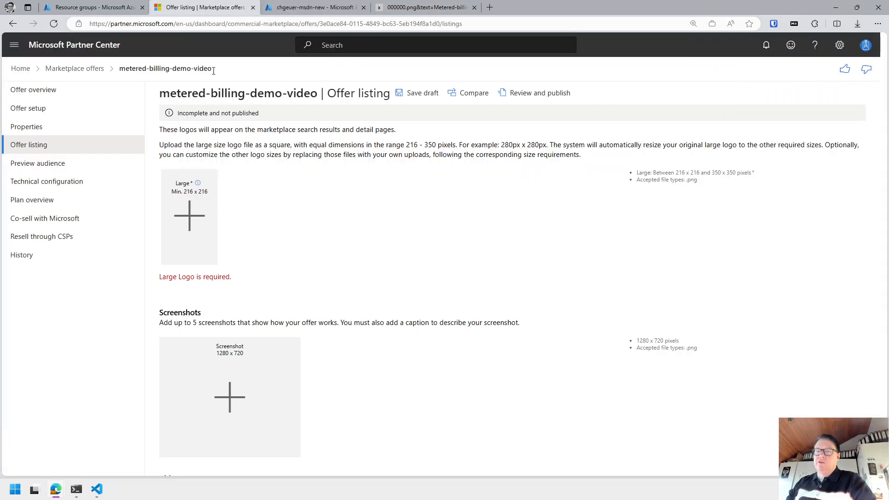
# Upload 216.png to the Large logo tile and big.png to the first Screenshot tile.
pyautogui.click(187, 223)
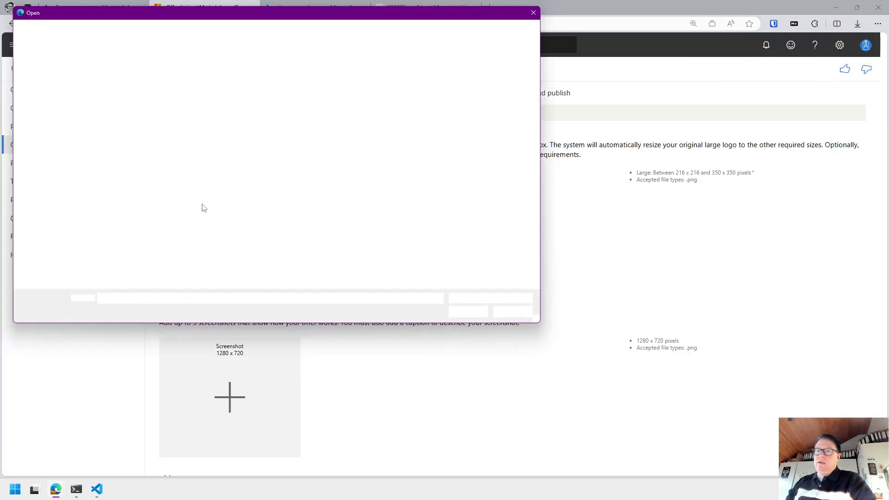
pyautogui.doubleClick(105, 97)
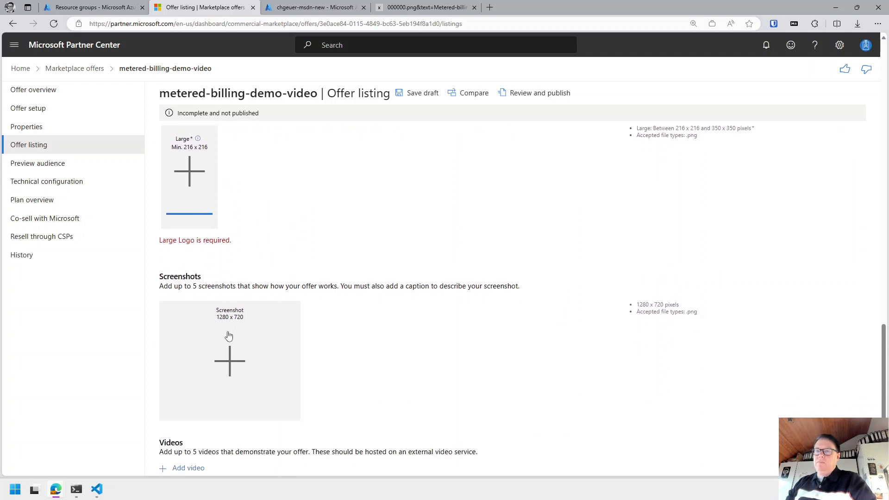
pyautogui.click(223, 368)
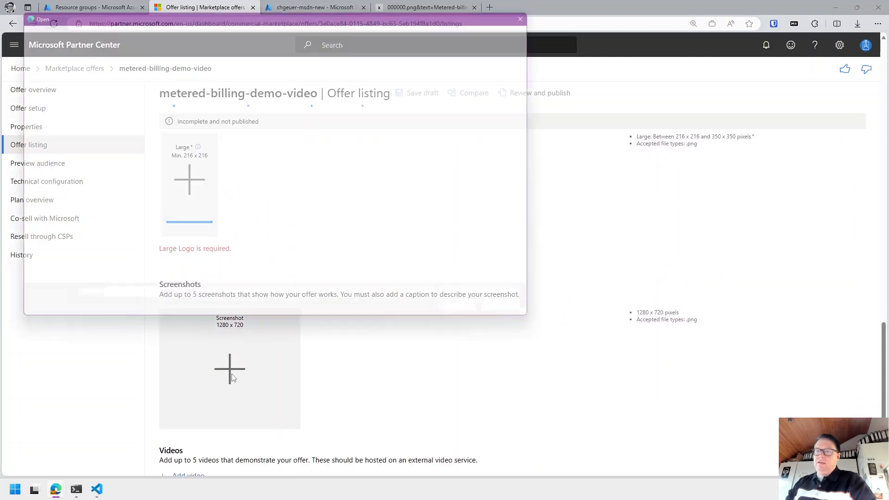
pyautogui.doubleClick(113, 114)
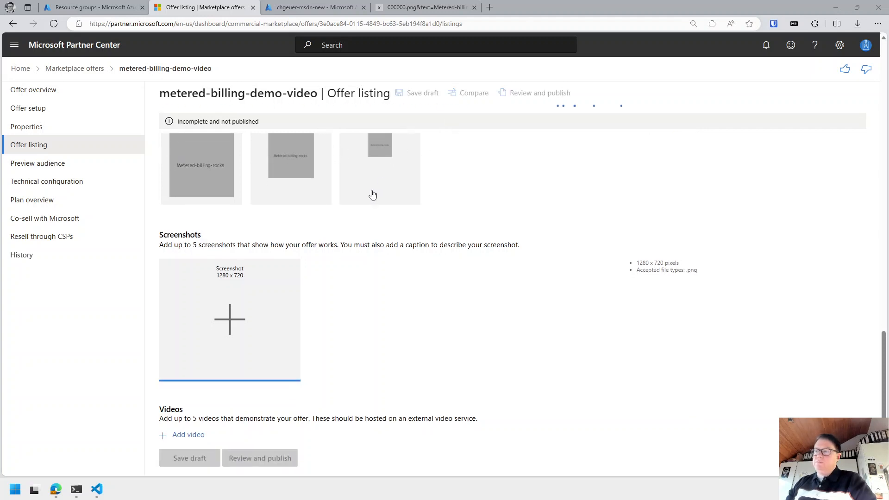
pyautogui.scroll(-1, 273, 257)
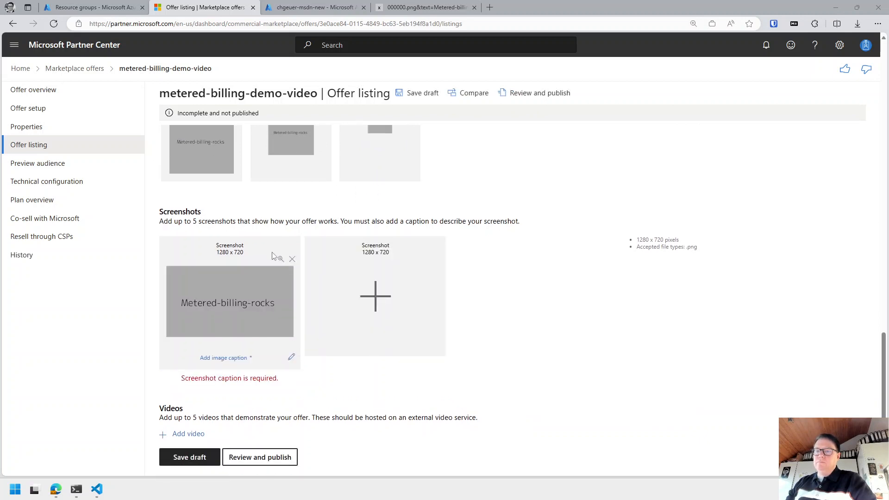
# Caption the screenshot 'Metered billing rocks...', save the listing draft, and go to Preview audience.
pyautogui.click(216, 359)
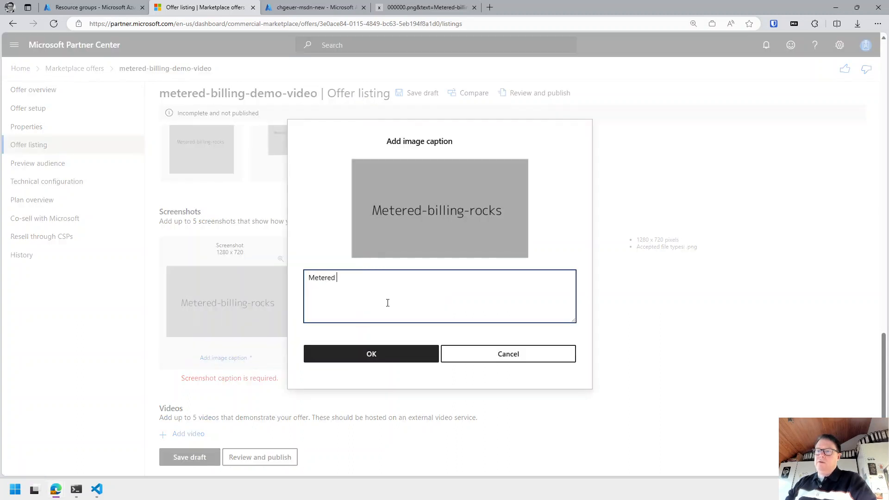
pyautogui.write('Metered billing rocks...')
pyautogui.click(359, 347)
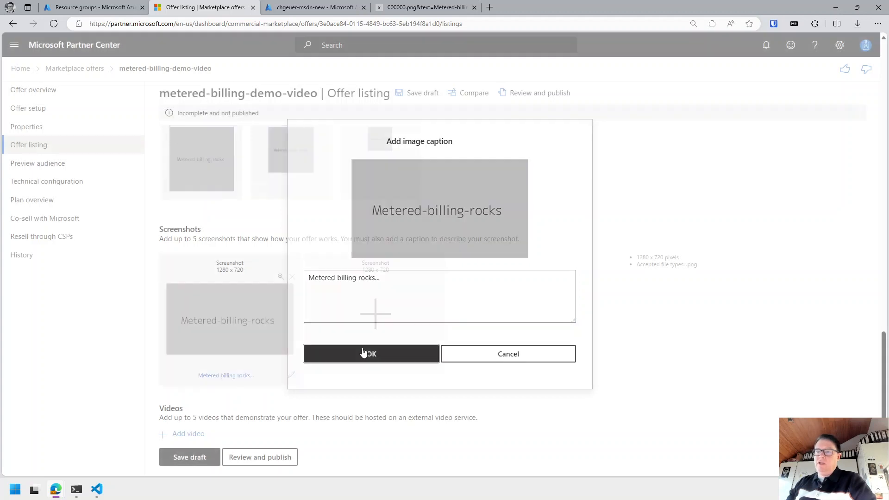
pyautogui.click(200, 457)
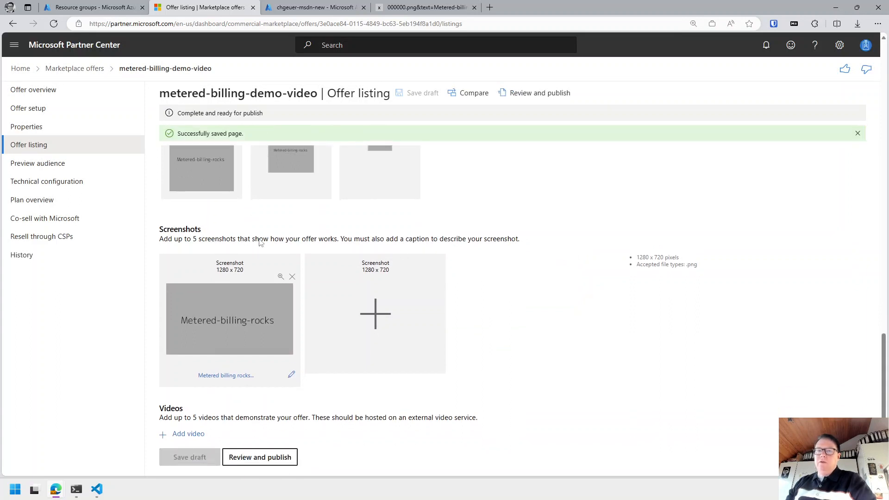
pyautogui.click(55, 165)
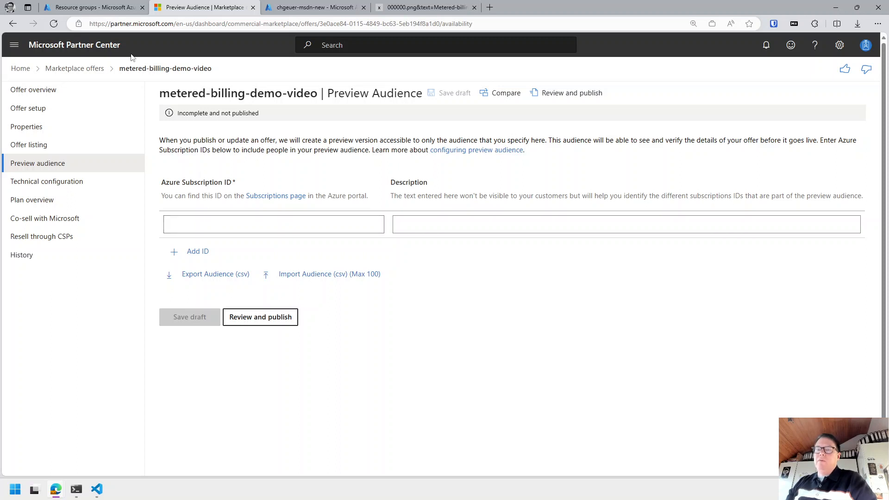
# Copy the active subscription's ID from the Azure portal Subscriptions list.
pyautogui.click(104, 7)
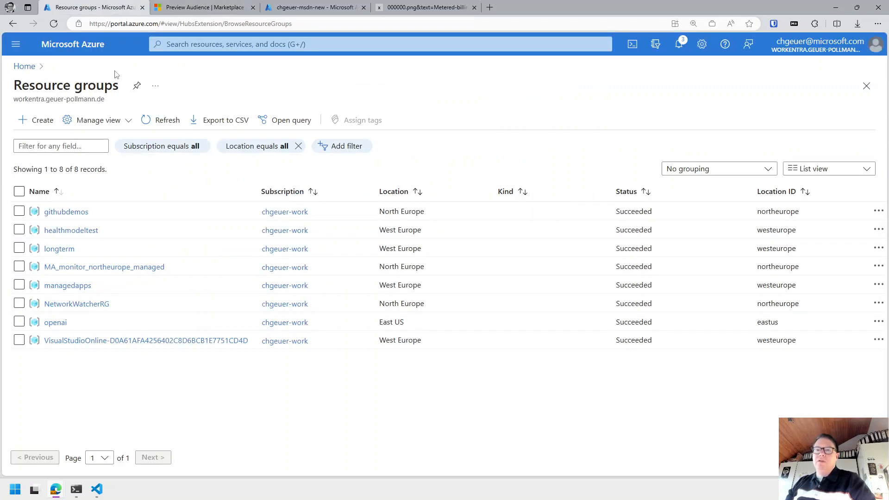
pyautogui.click(28, 67)
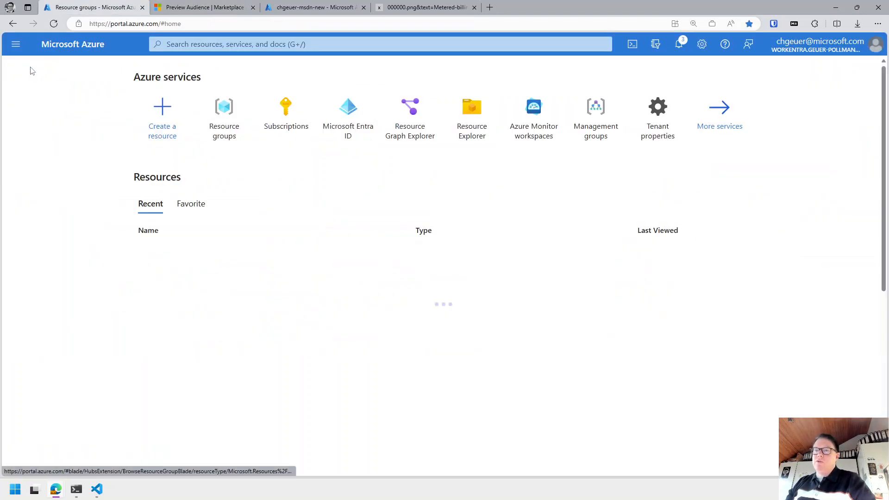
pyautogui.click(286, 113)
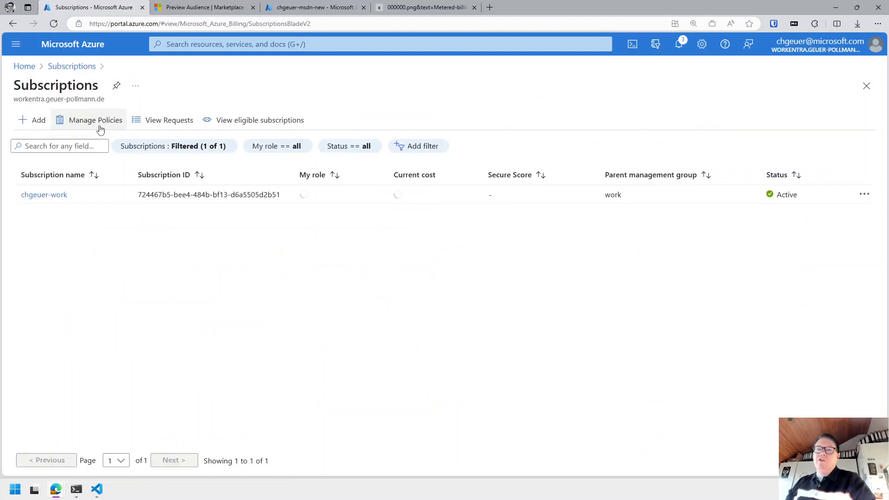
pyautogui.moveTo(138, 195); pyautogui.dragTo(249, 203)
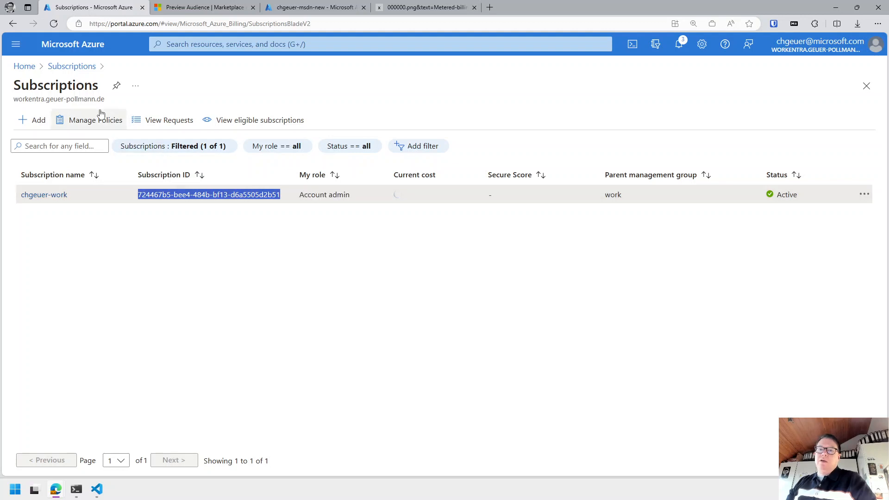
pyautogui.moveTo(14, 98); pyautogui.dragTo(108, 100)
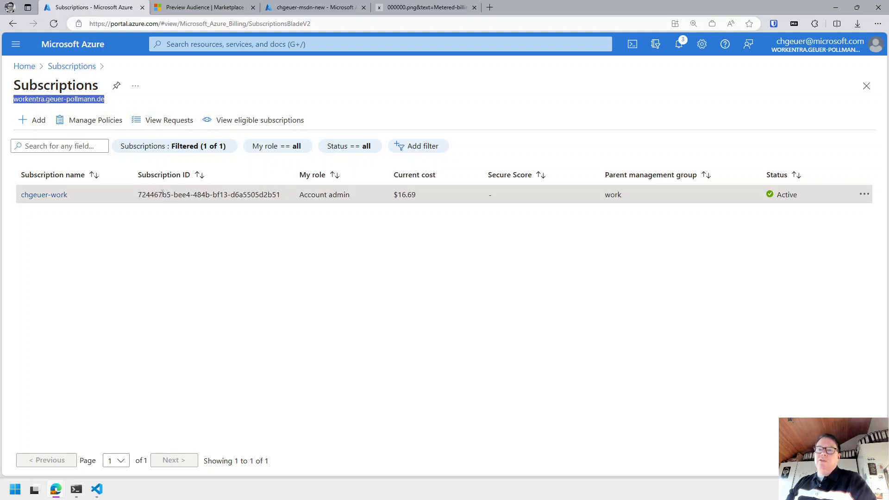
pyautogui.moveTo(138, 194); pyautogui.dragTo(250, 196)
pyautogui.hotkey('ctrl', 'c')
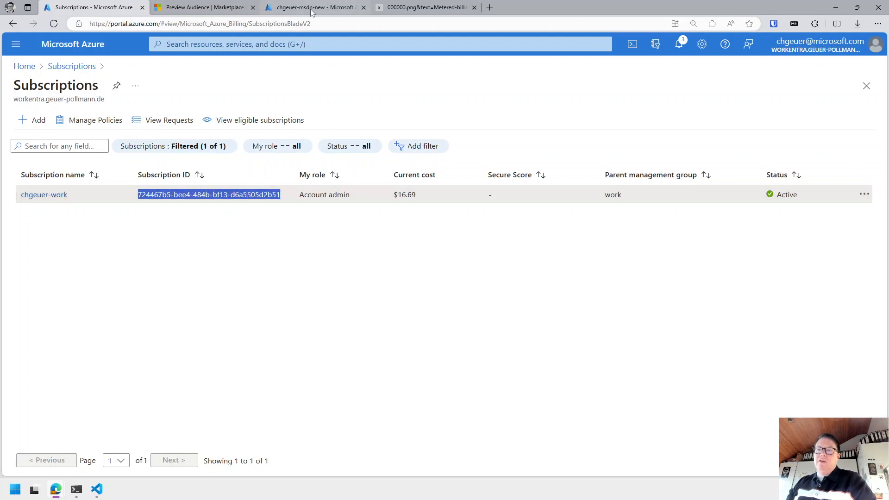
pyautogui.click(206, 8)
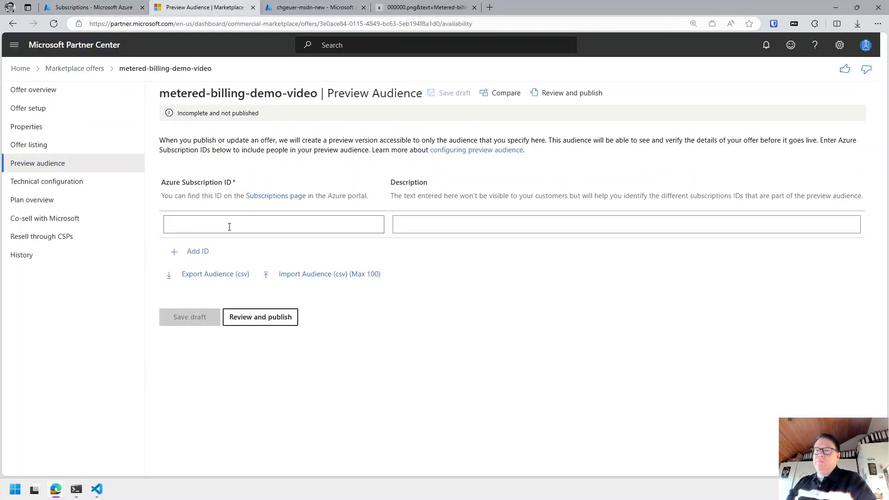
# Paste the subscription ID as the preview audience, describe it by subscription name, and save.
pyautogui.click(229, 226)
pyautogui.hotkey('ctrl', 'v')
pyautogui.click(528, 226)
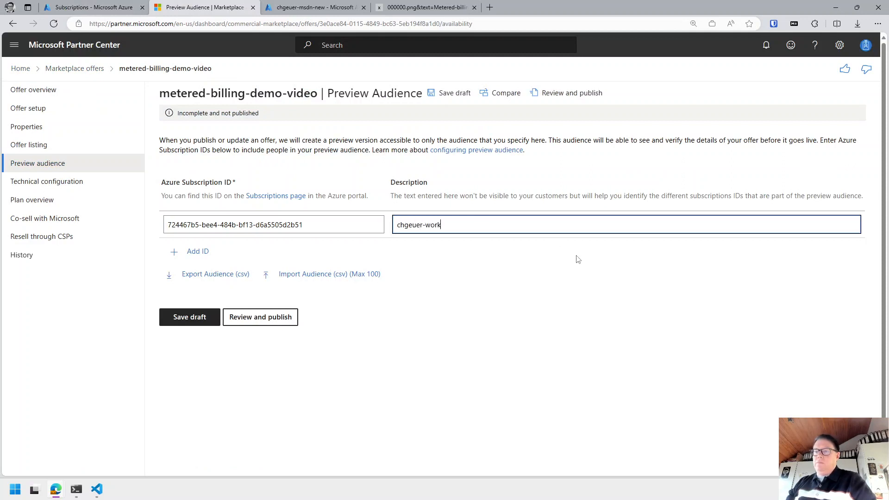
pyautogui.click(207, 317)
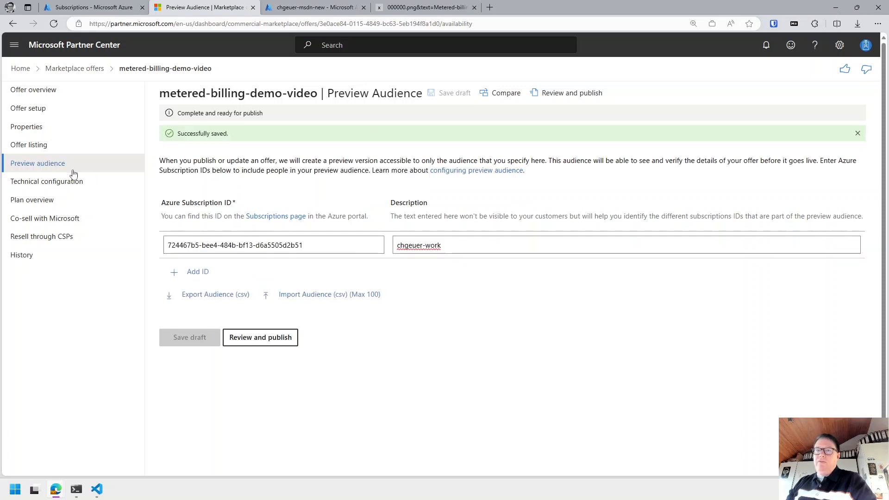
pyautogui.click(56, 186)
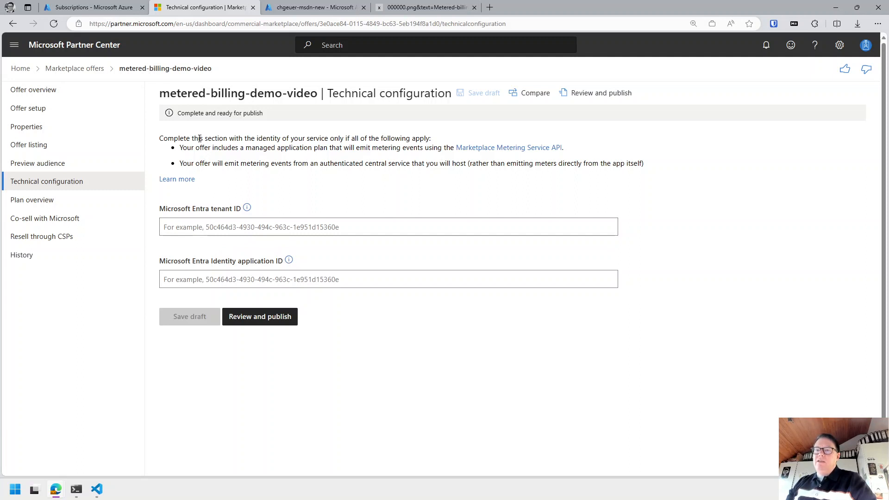
# Read the Technical configuration note on when the Entra tenant and app IDs apply.
pyautogui.moveTo(200, 139); pyautogui.dragTo(579, 153)
pyautogui.click(264, 159)
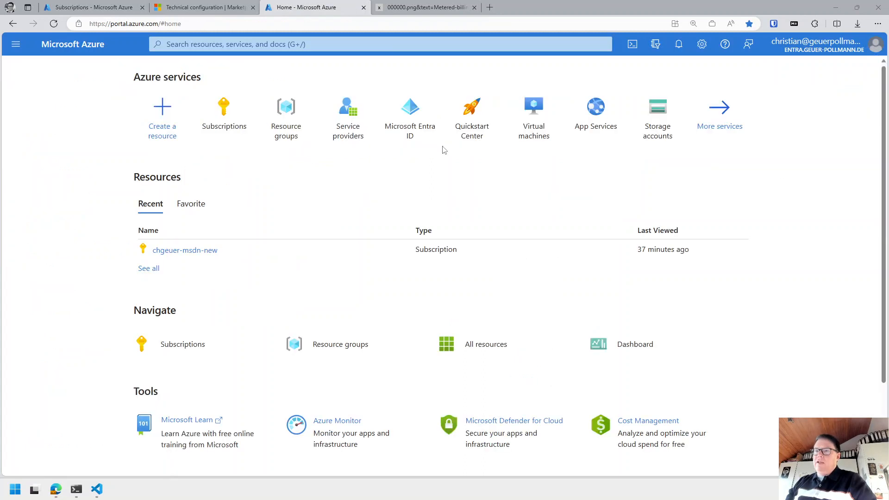
# Go to Microsoft Entra ID and open its App registrations list.
pyautogui.click(415, 121)
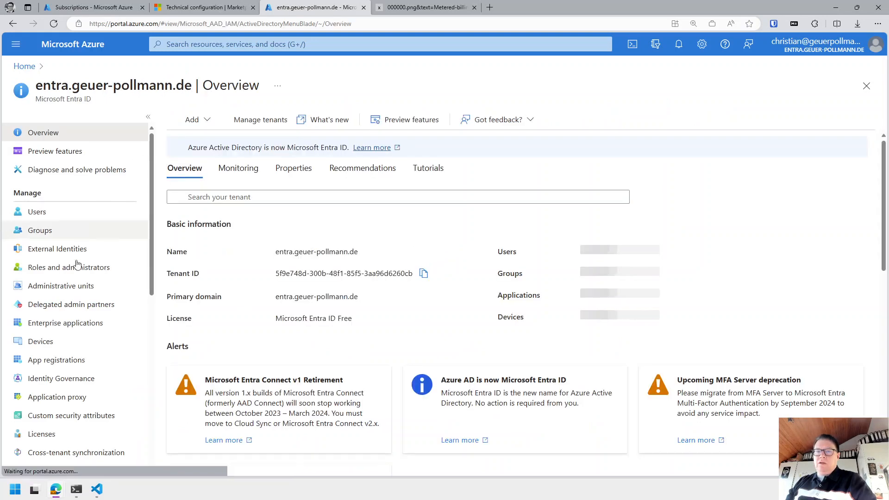
pyautogui.click(56, 361)
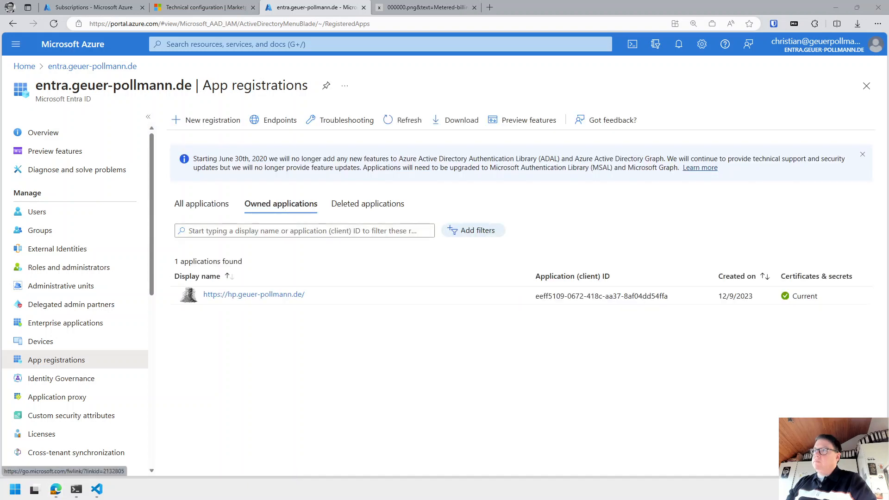
# Register single-tenant app metered-billing-submission-video-demo and copy its Application (client) ID.
pyautogui.click(205, 125)
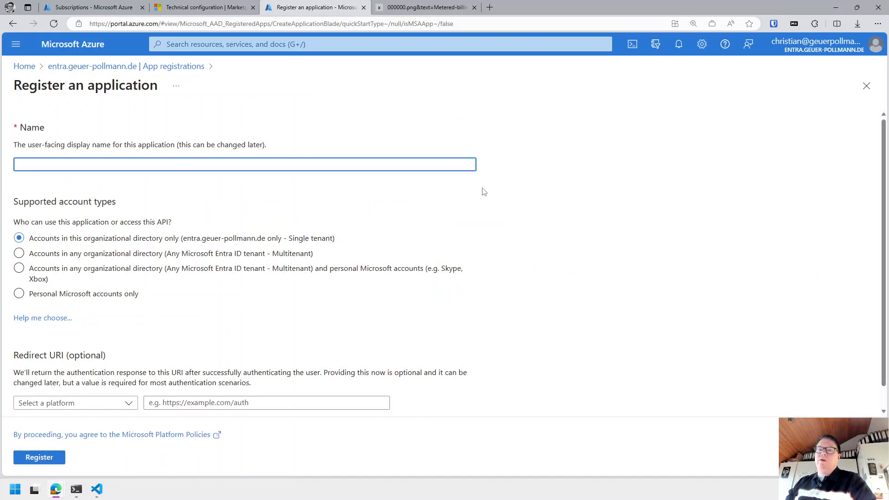
pyautogui.write('metered-')
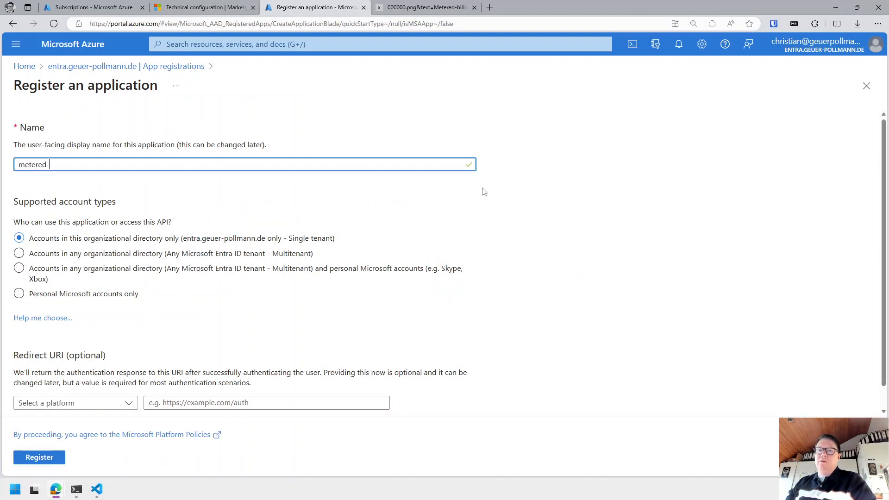
pyautogui.write('billing-su')
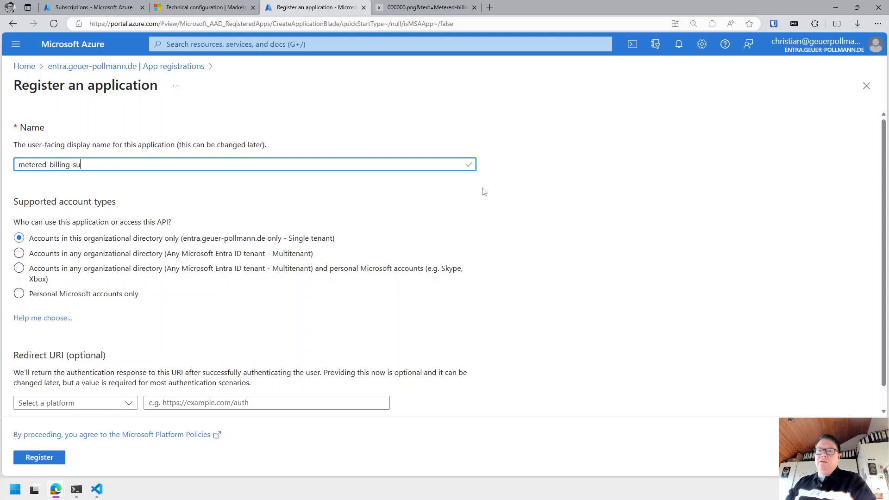
pyautogui.write('bmission')
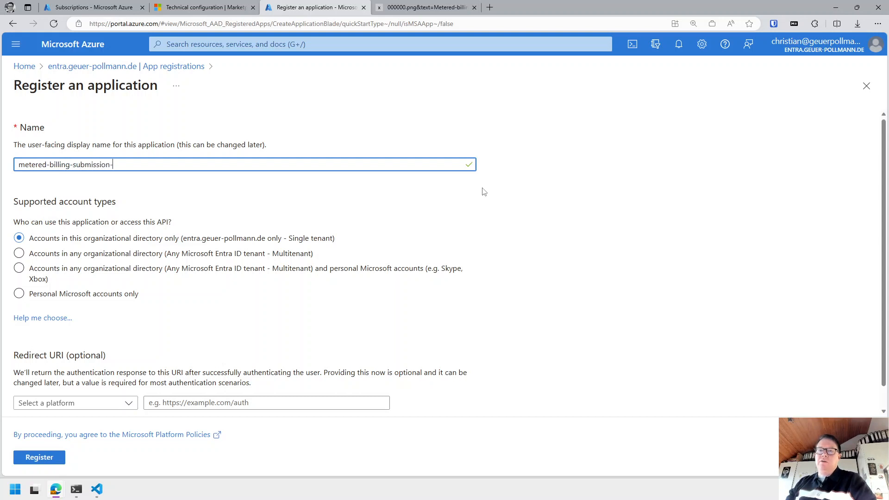
pyautogui.write('-video-demo')
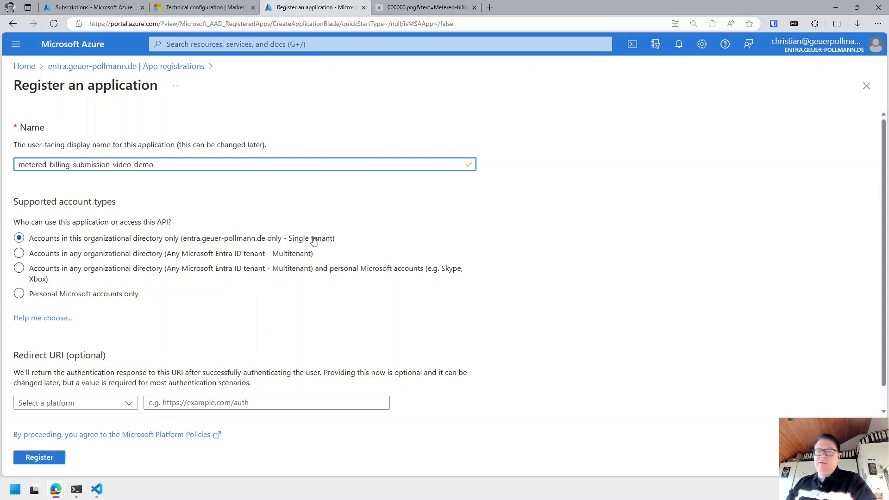
pyautogui.scroll(-1, 323, 238)
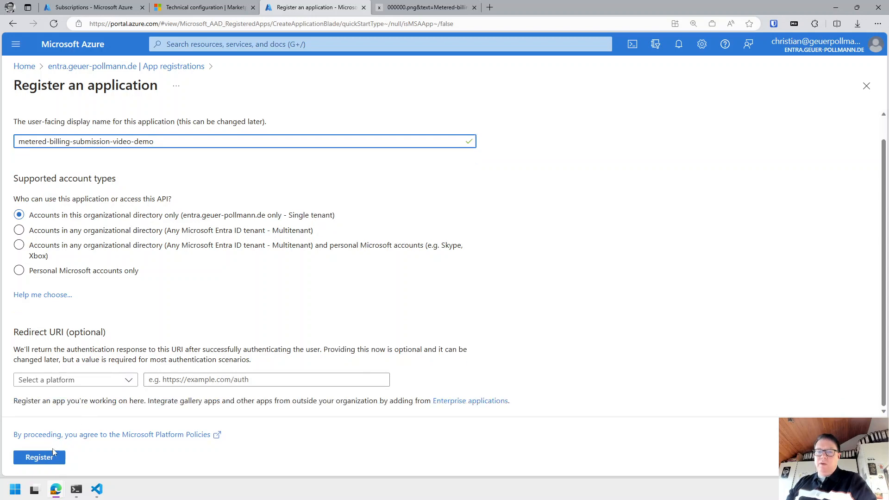
pyautogui.click(50, 458)
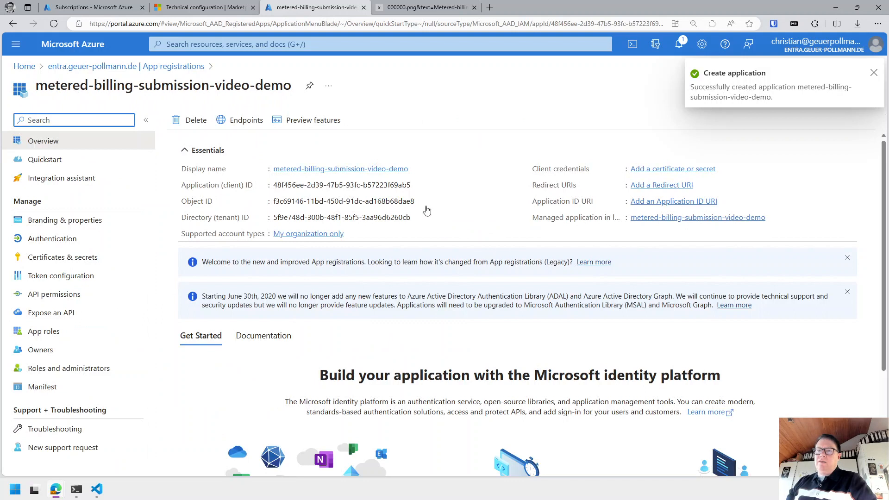
pyautogui.moveTo(273, 184); pyautogui.dragTo(411, 185)
pyautogui.hotkey('ctrl', 'c')
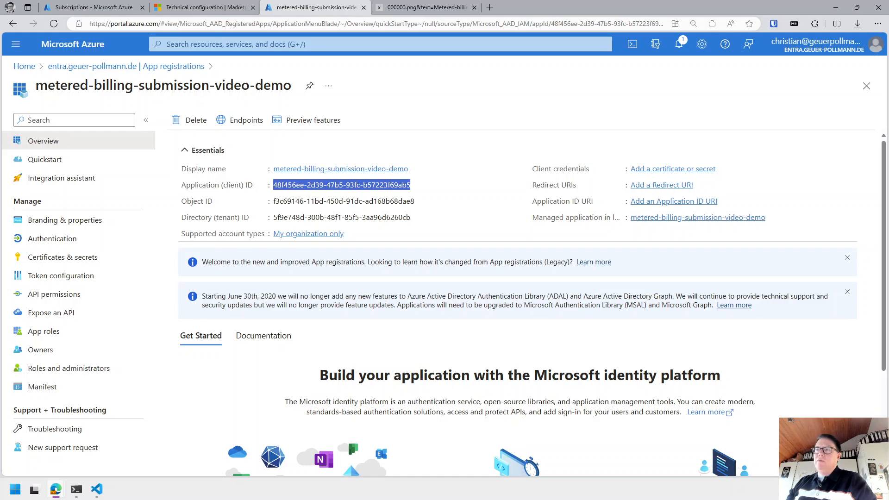
pyautogui.moveTo(97, 489)
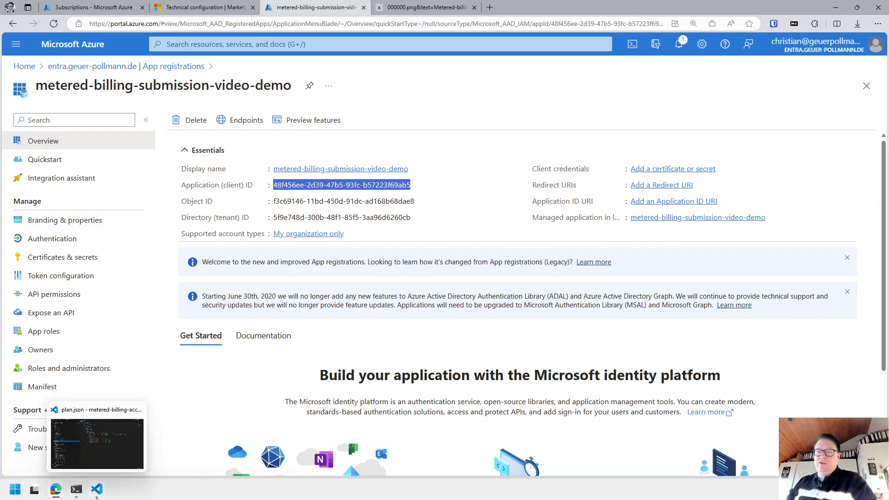
pyautogui.click(108, 463)
# In a new untitled file, write 'metered-billing-submission app id' followed by the pasted client ID.
pyautogui.click(482, 221)
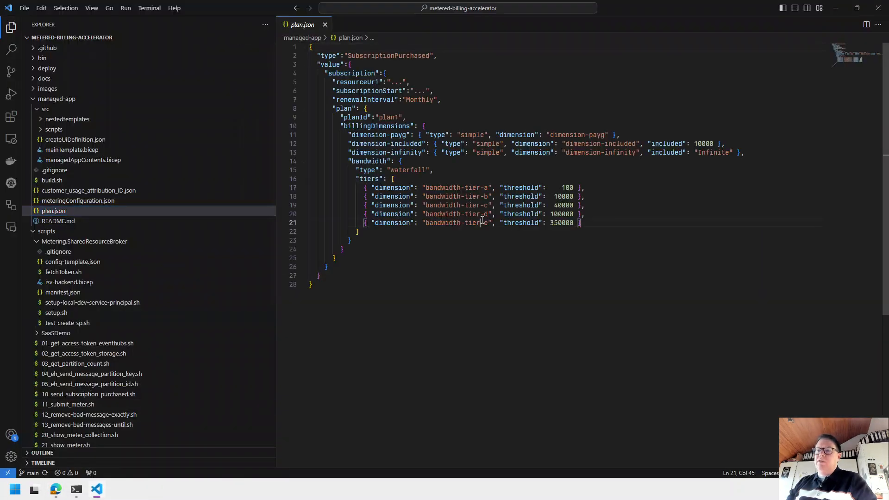
pyautogui.hotkey('ctrl', 'n')
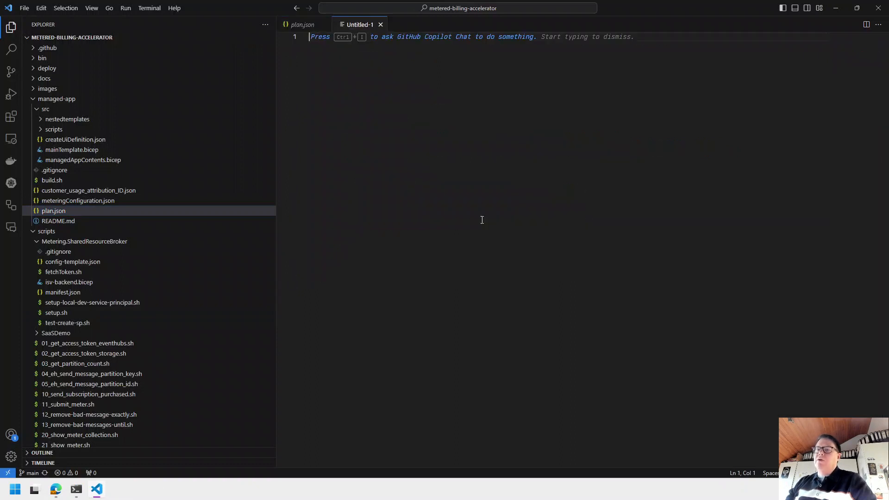
pyautogui.write('metere')
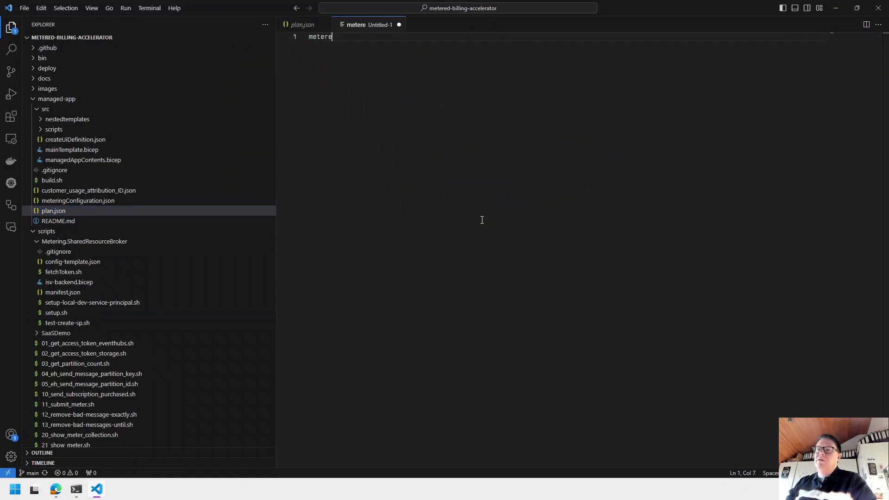
pyautogui.write('d-')
pyautogui.scroll(4, 463, 220)
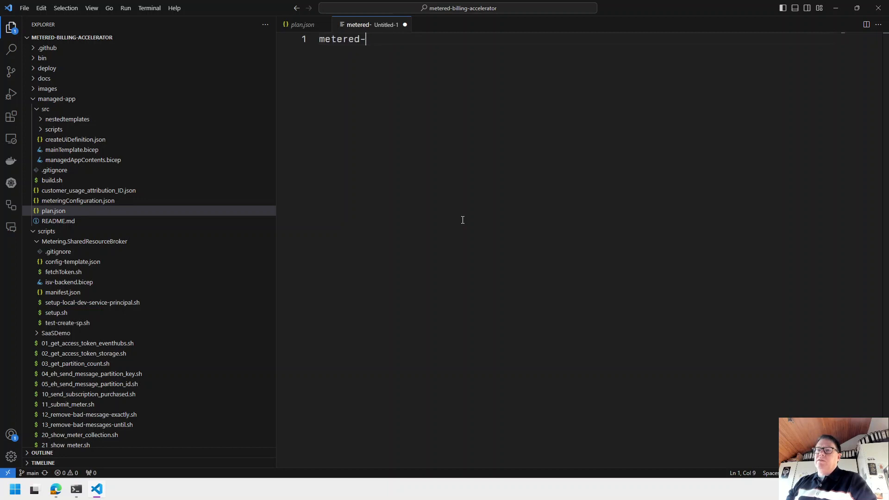
pyautogui.write('bill')
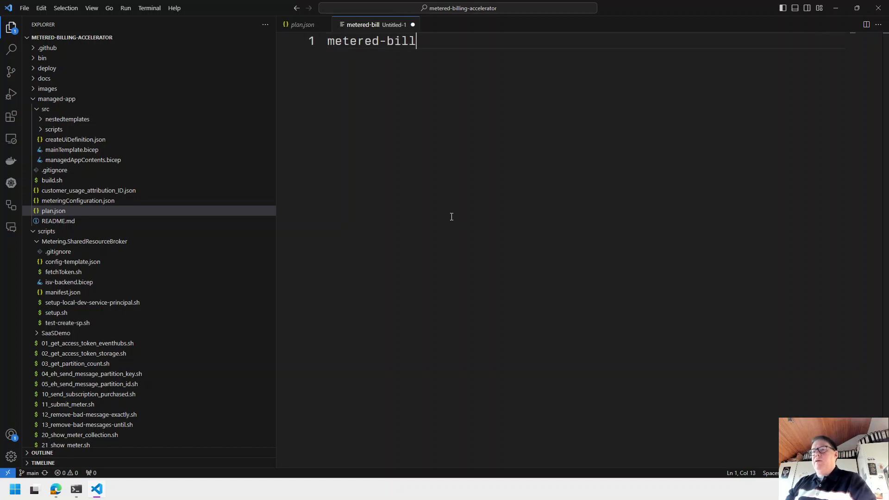
pyautogui.write('ing-submi')
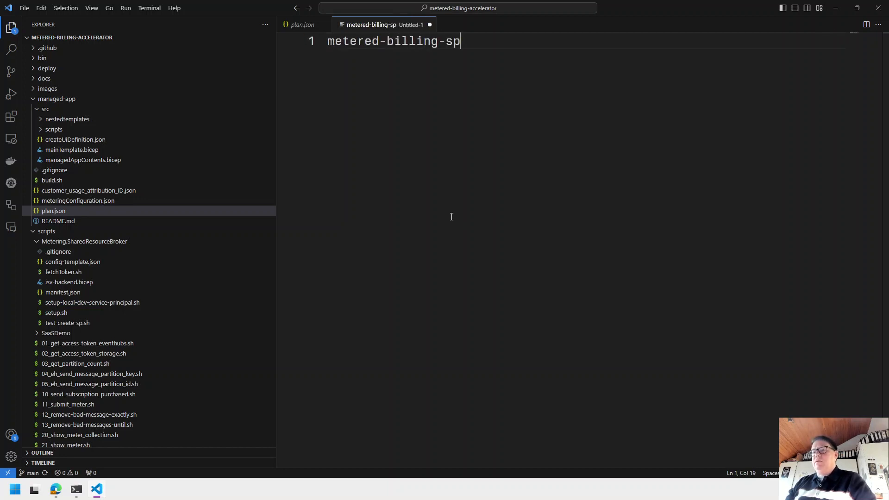
pyautogui.write('ssion app id')
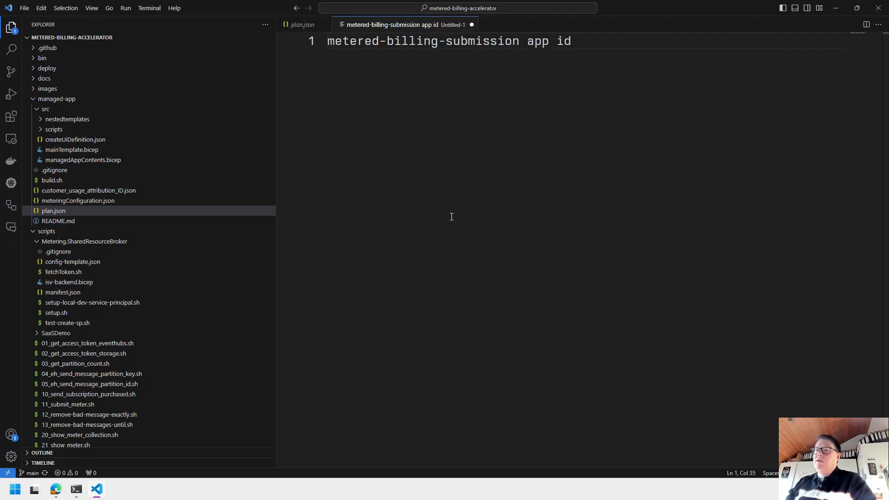
pyautogui.hotkey('ctrl', 'v')
pyautogui.press('Return')
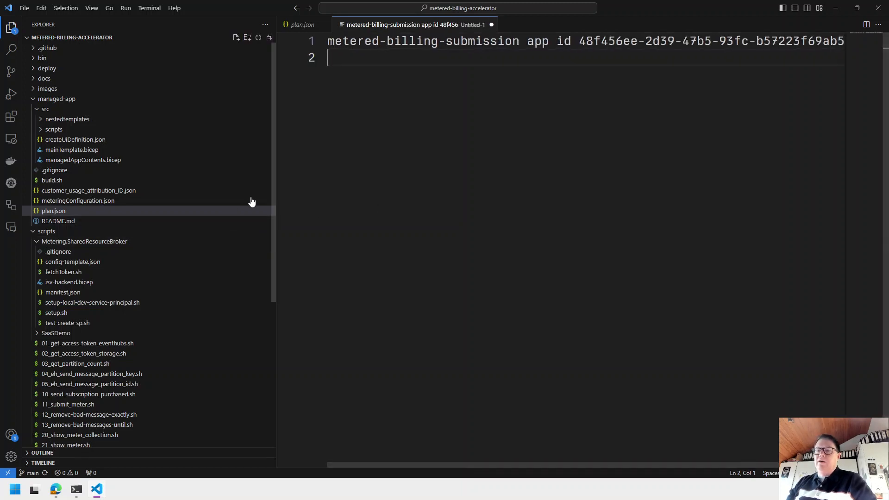
pyautogui.moveTo(276, 175); pyautogui.dragTo(184, 169)
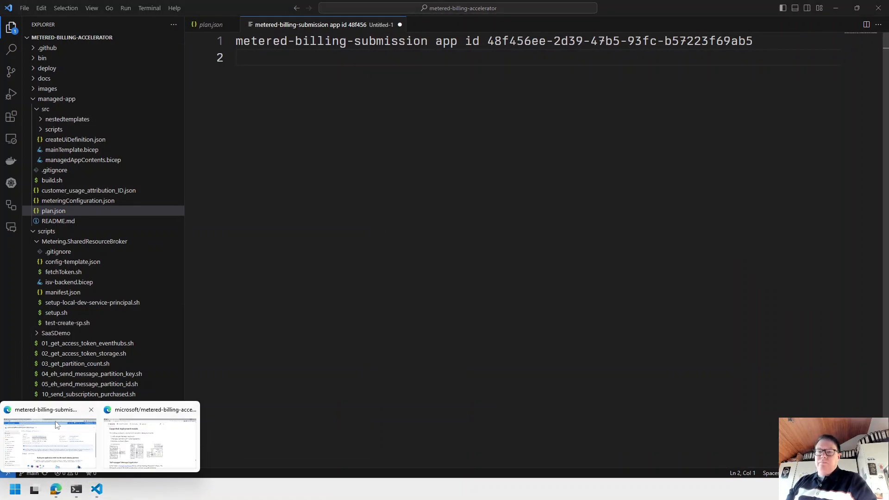
pyautogui.click(50, 442)
# Paste the app's client ID into the Technical configuration's Entra Identity application ID field.
pyautogui.click(195, 9)
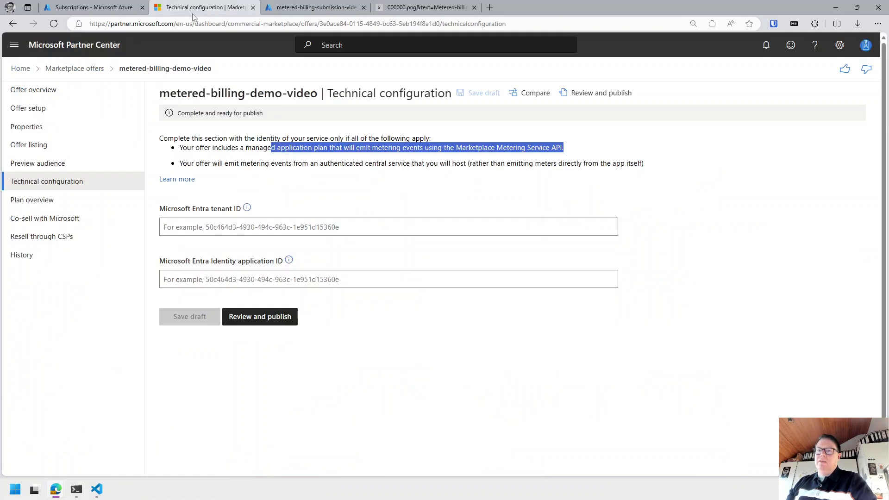
pyautogui.click(251, 280)
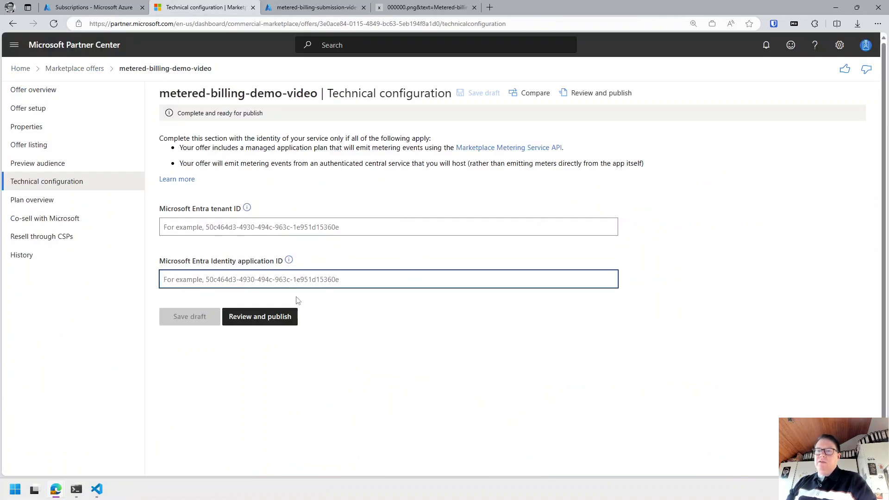
pyautogui.hotkey('ctrl', 'v')
pyautogui.hotkey('ctrl', 'a')
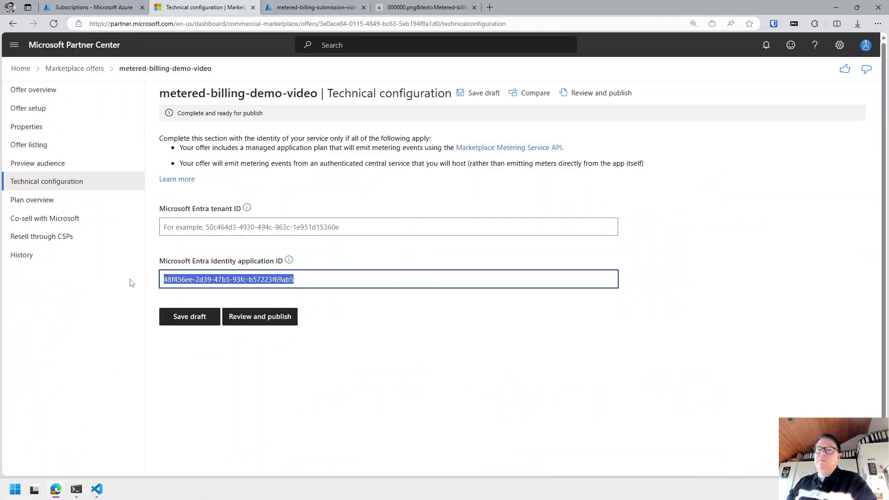
pyautogui.click(218, 227)
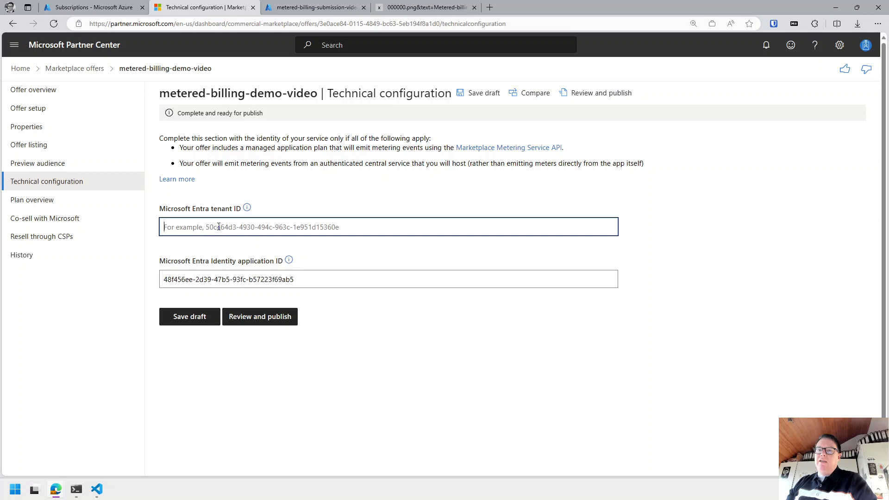
pyautogui.click(323, 10)
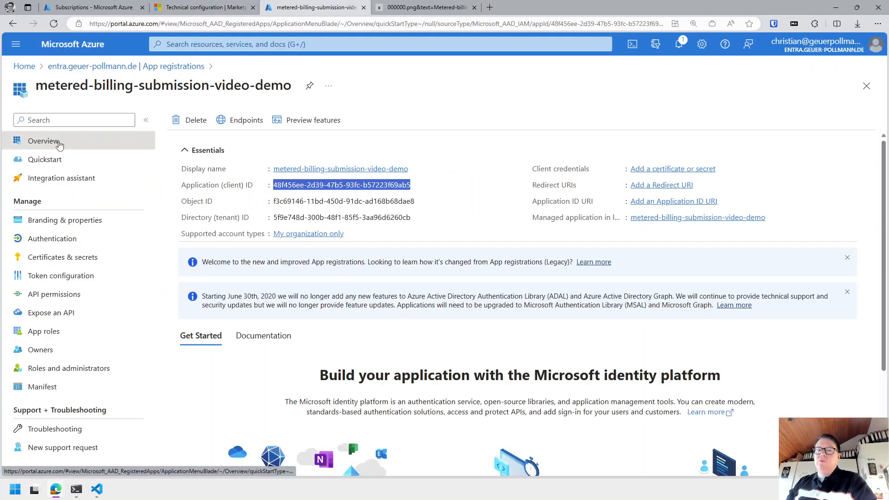
# Copy the Tenant ID from the Microsoft Entra overview and go back to Partner Center.
pyautogui.click(166, 67)
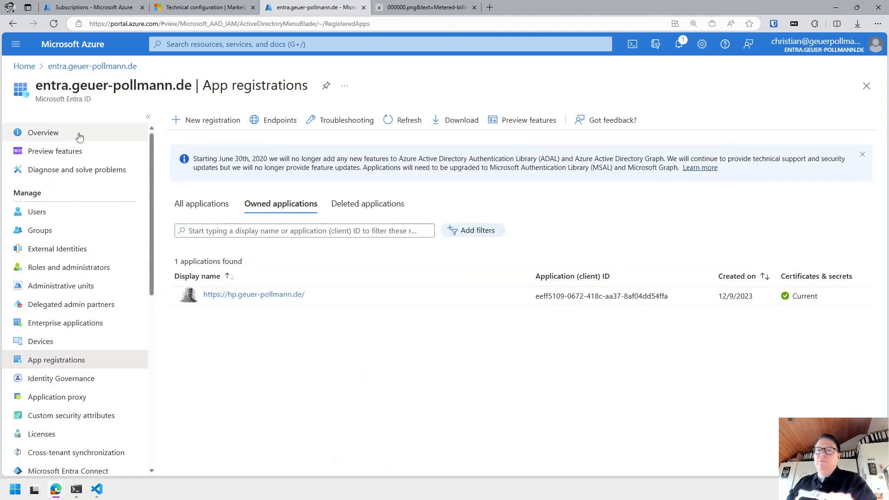
pyautogui.click(44, 133)
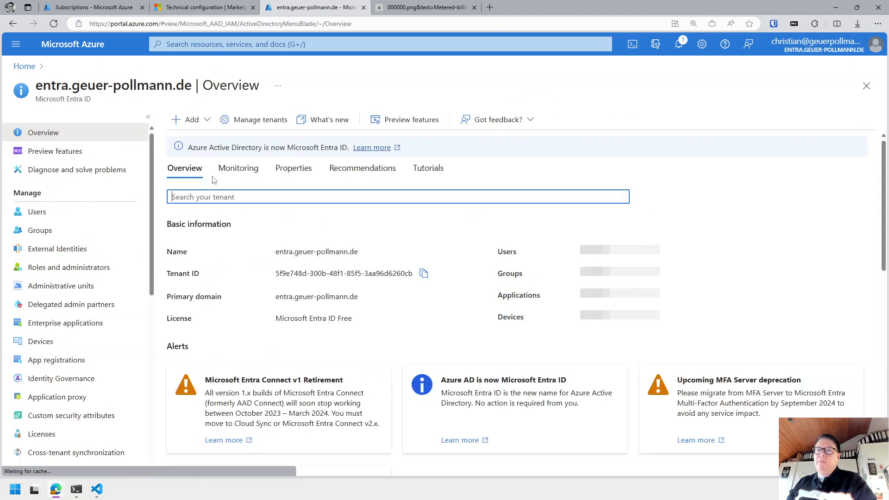
pyautogui.click(424, 274)
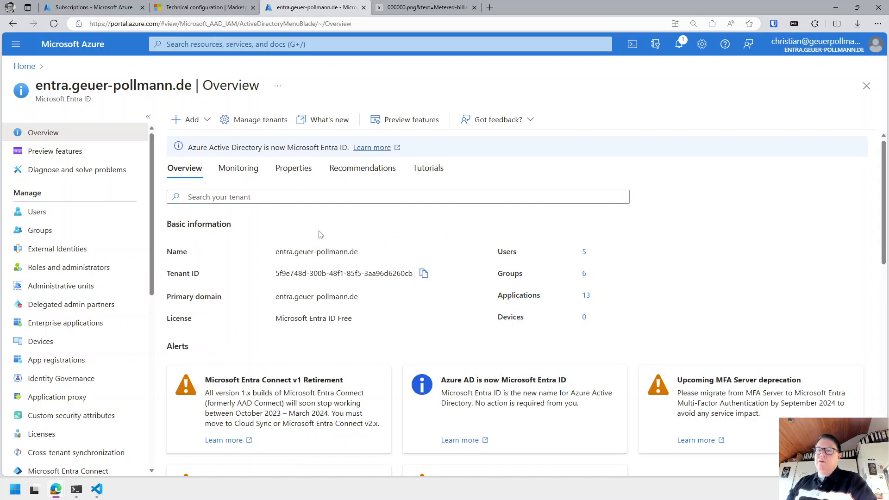
pyautogui.tripleClick(387, 273)
pyautogui.hotkey('ctrl', 'c')
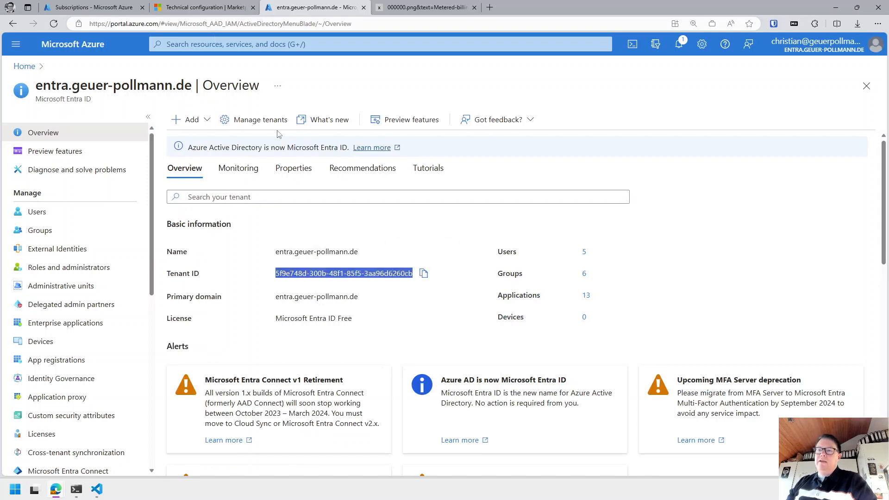
pyautogui.click(206, 7)
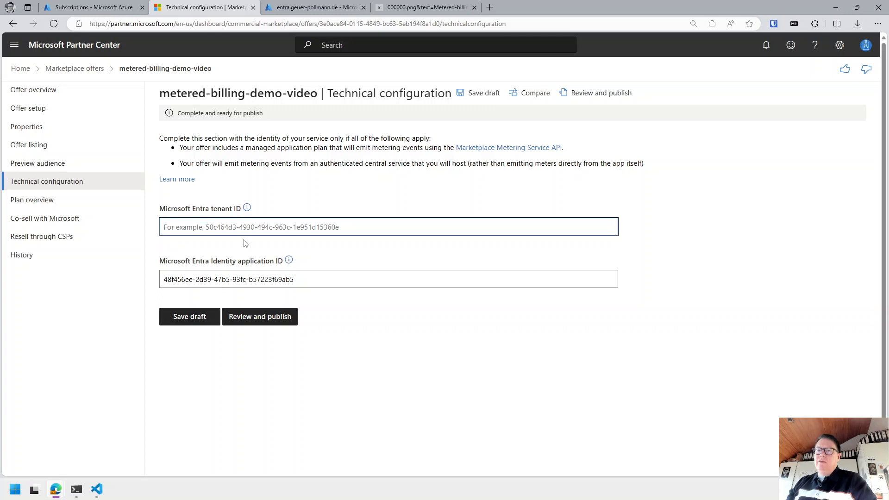
# Paste the tenant ID into the technical configuration and save the draft.
pyautogui.hotkey('ctrl', 'v')
pyautogui.click(194, 319)
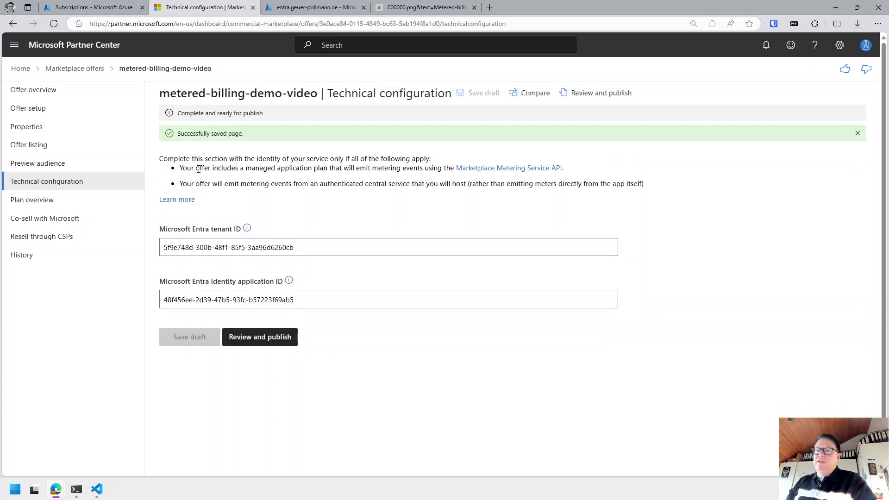
pyautogui.moveTo(197, 295); pyautogui.dragTo(341, 301)
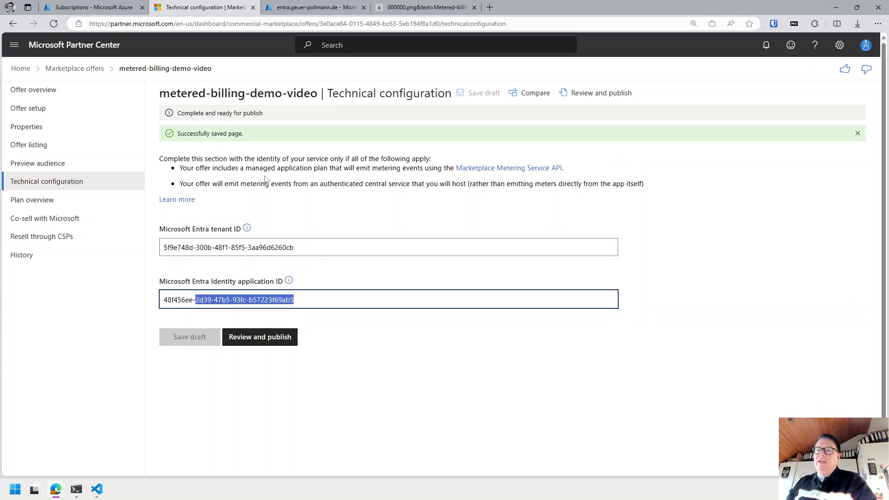
# Go to the offer's Plan overview page, which lists no plans yet.
pyautogui.moveTo(214, 168); pyautogui.dragTo(562, 147)
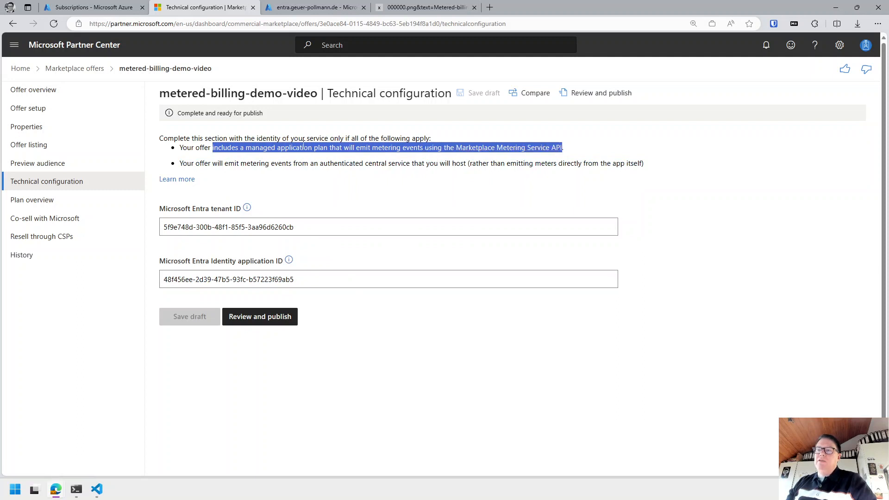
pyautogui.click(248, 149)
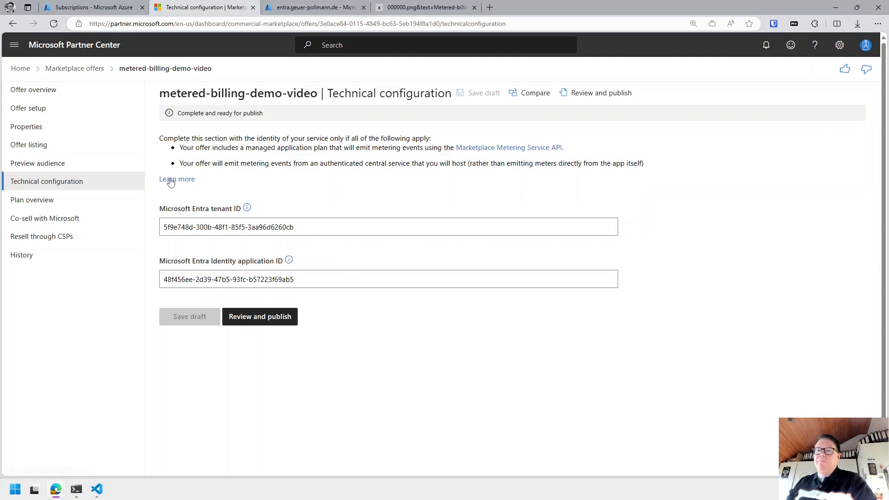
pyautogui.click(38, 206)
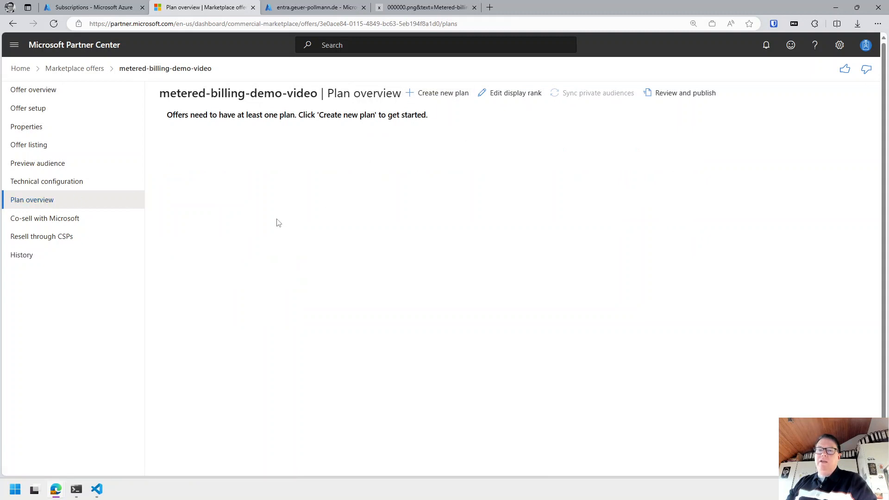
# Set Resell through CSPs to 'No partners in the CSP program', save, and return to Plan overview.
pyautogui.click(51, 225)
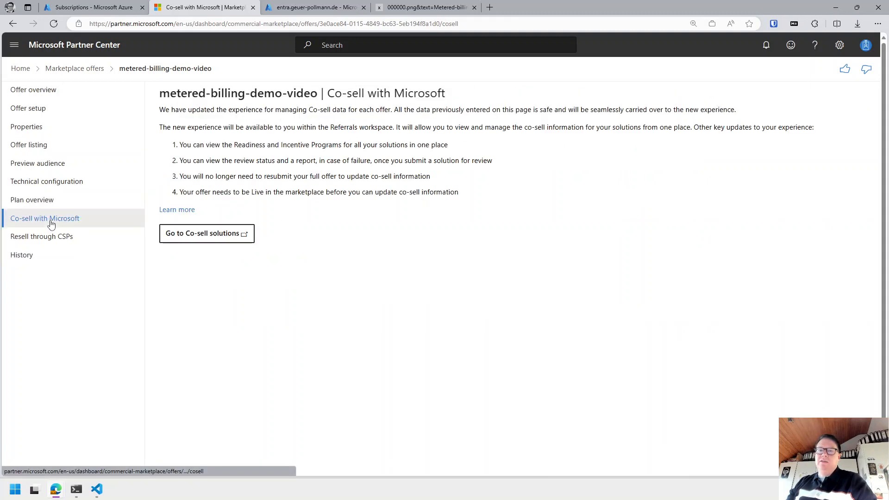
pyautogui.click(45, 243)
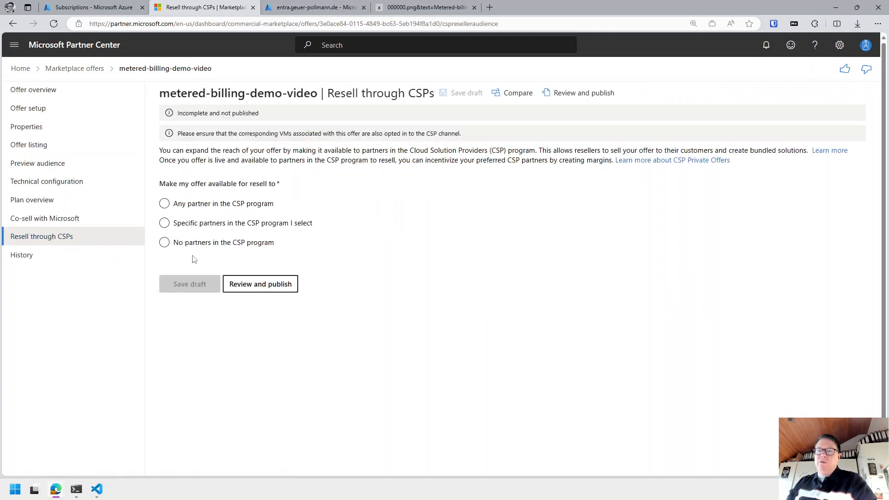
pyautogui.click(164, 242)
pyautogui.click(181, 284)
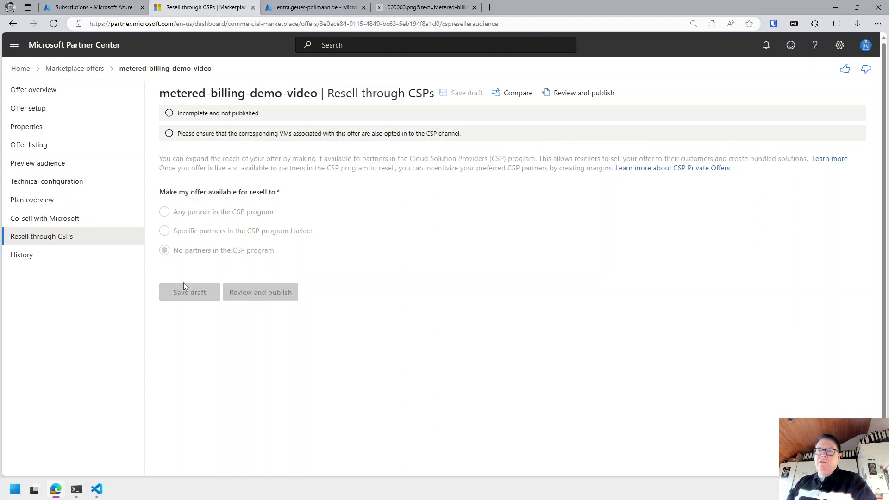
pyautogui.click(41, 204)
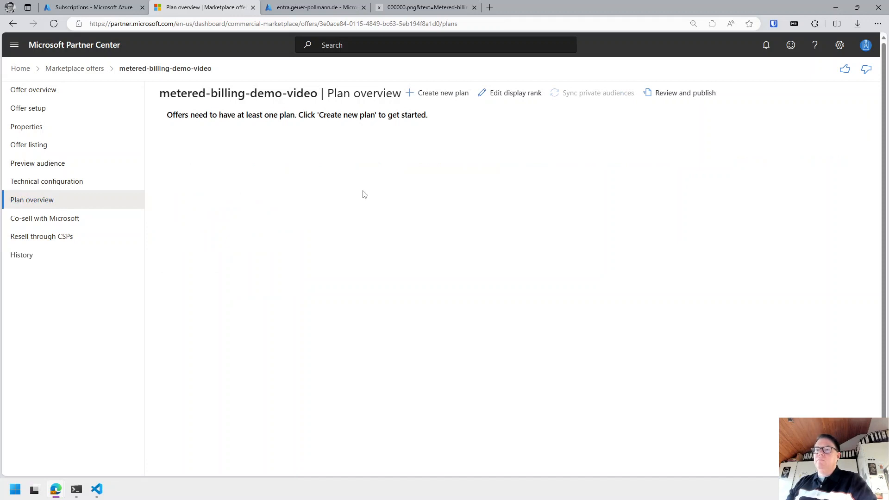
# Create a plan with ID and name both 'metered-billing-demo-video-plan'.
pyautogui.click(438, 95)
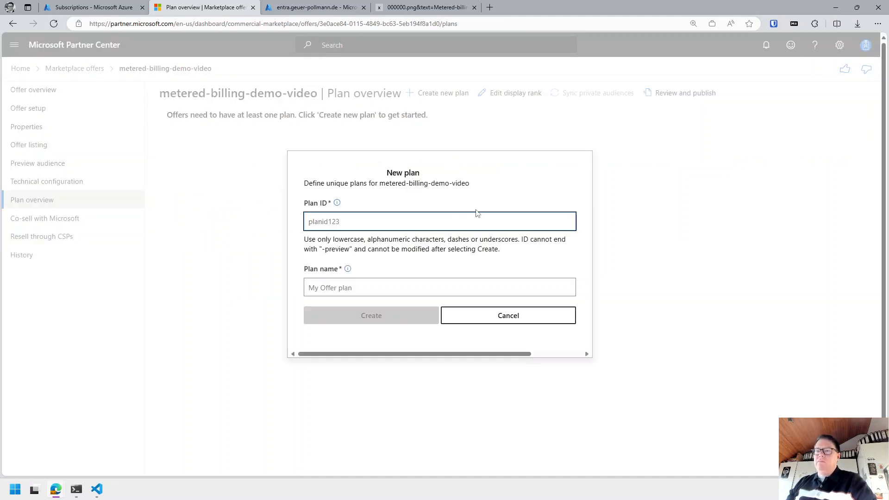
pyautogui.write('met')
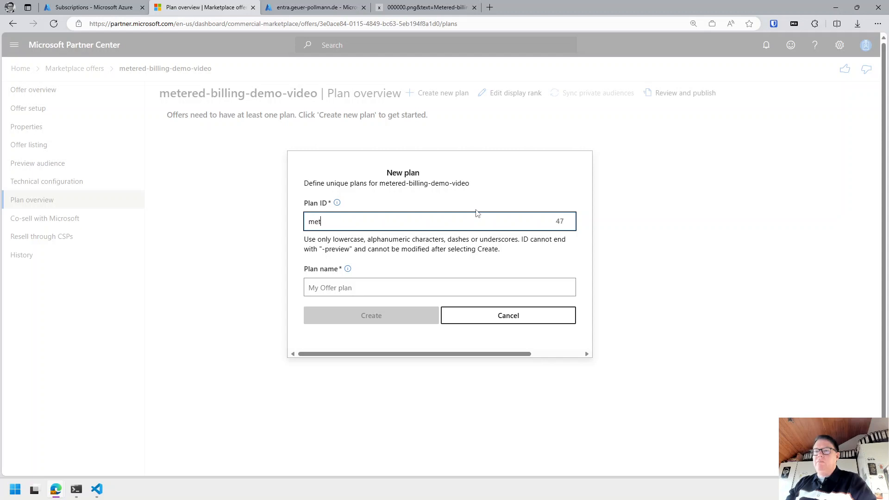
pyautogui.write('ered-bil')
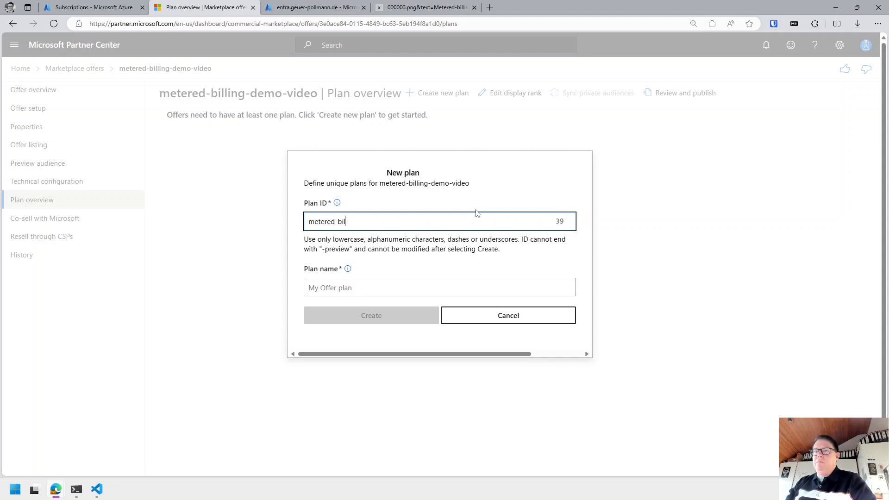
pyautogui.write('ling-demo')
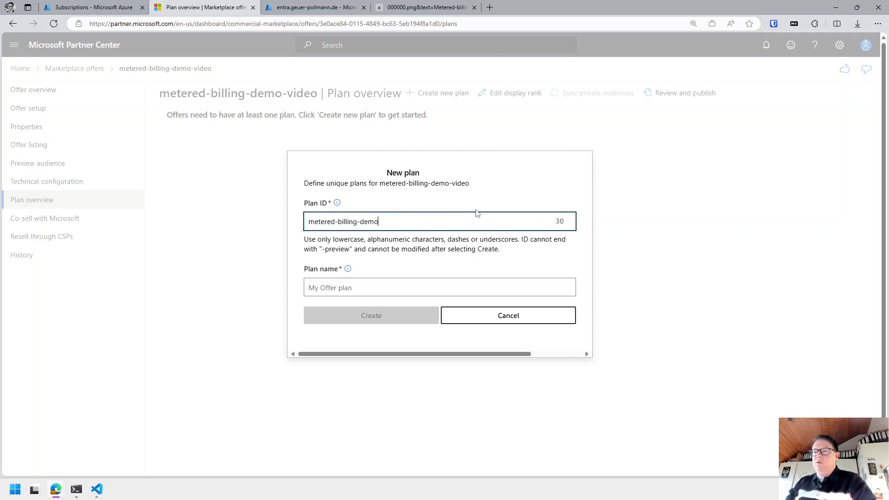
pyautogui.write('-video-plan')
pyautogui.hotkey('ctrl', 'a')
pyautogui.hotkey('ctrl', 'c')
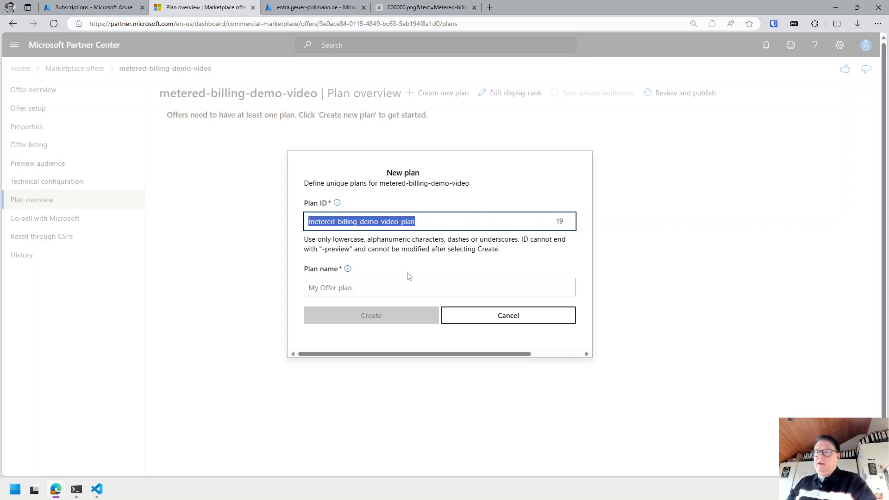
pyautogui.click(385, 288)
pyautogui.hotkey('ctrl', 'v')
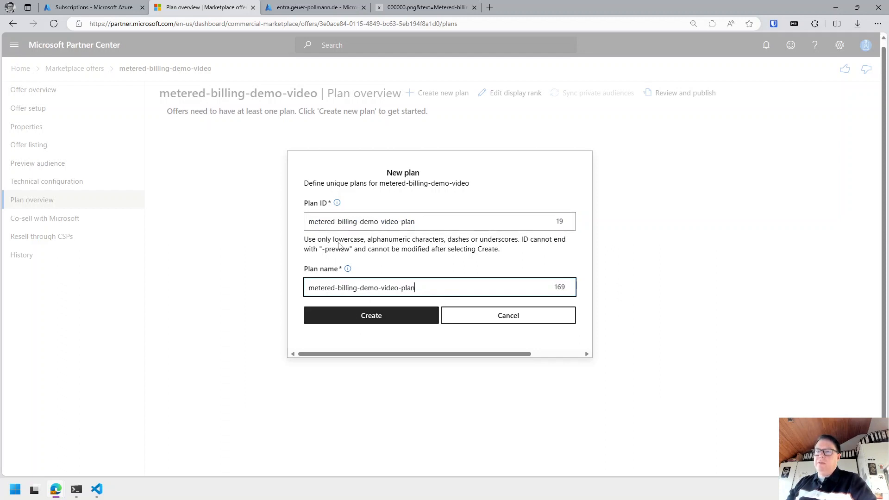
pyautogui.click(369, 323)
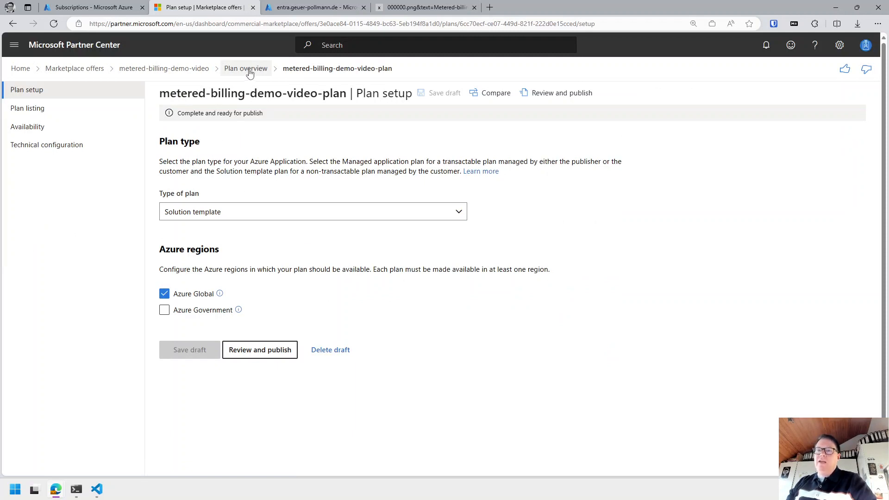
# Set the plan type to Managed application, save the draft, and go to Plan listing.
pyautogui.click(216, 211)
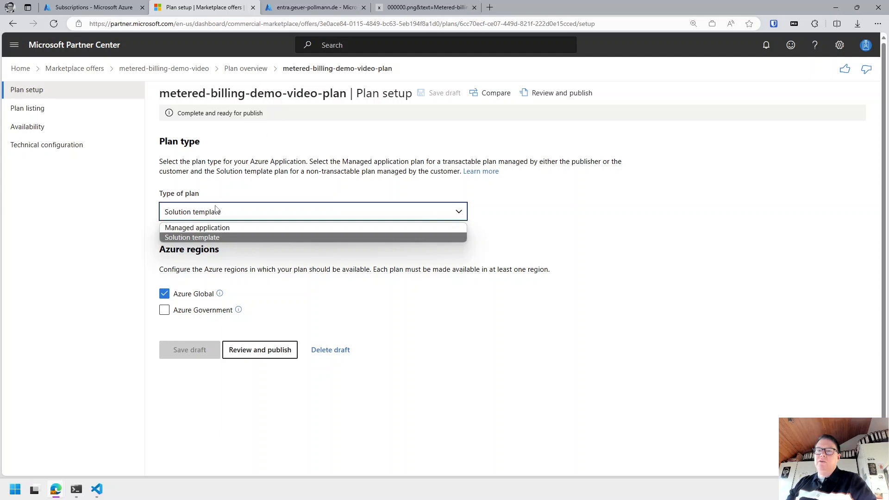
pyautogui.click(226, 230)
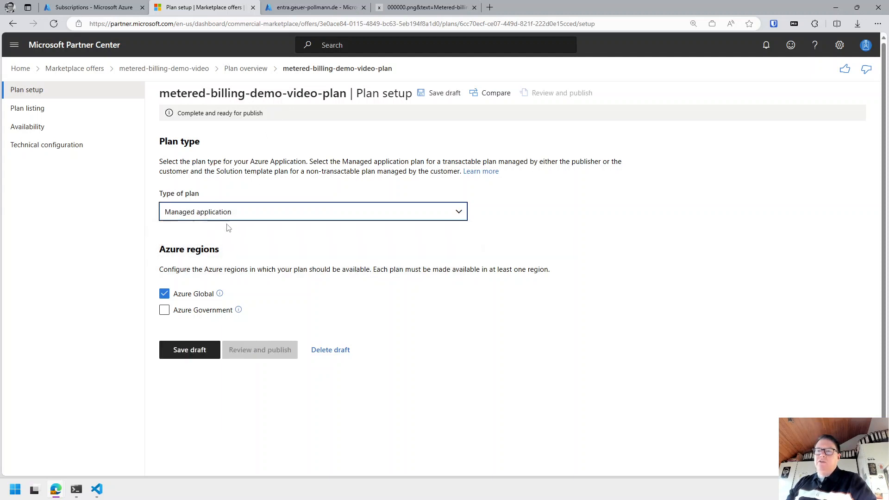
pyautogui.click(190, 350)
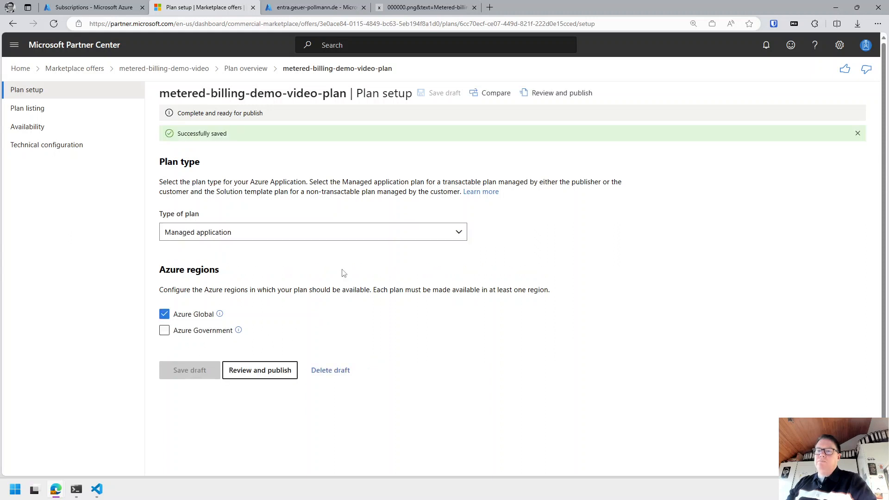
pyautogui.click(65, 114)
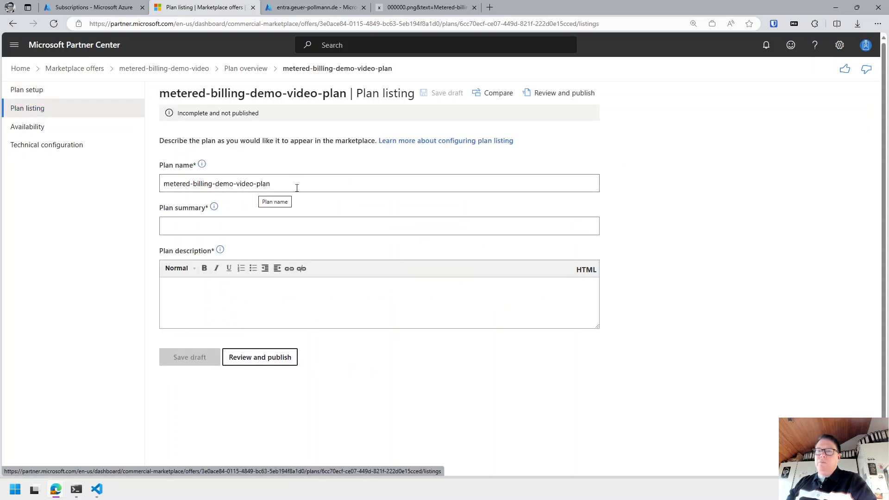
# Enter the plan summary 'Here we'd have a neat plan summary'.
pyautogui.click(228, 232)
pyautogui.write('H')
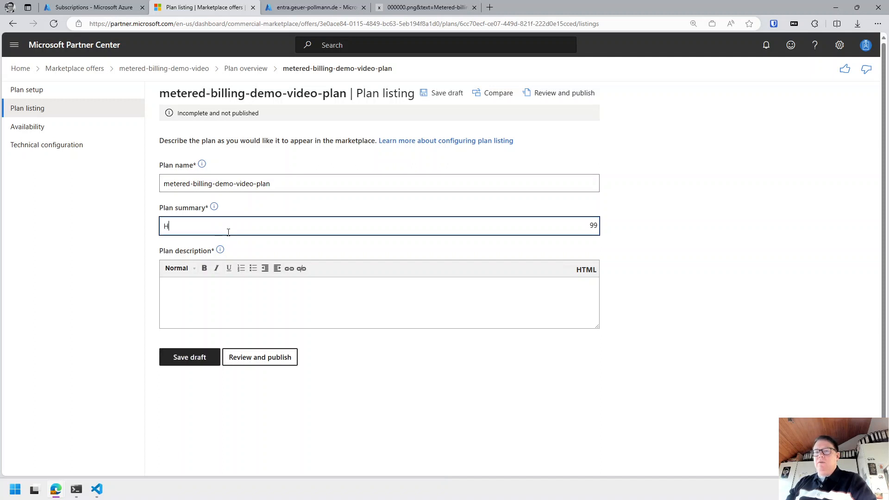
pyautogui.write("ere we'd ha")
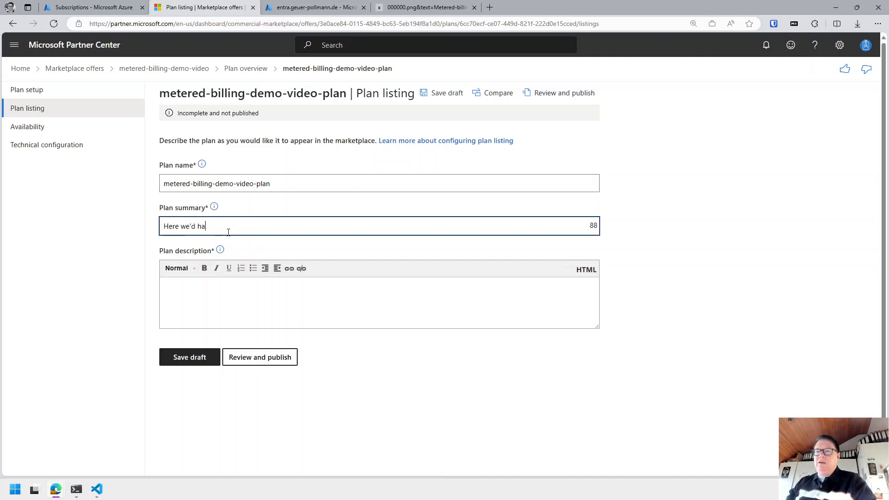
pyautogui.write('ve a neat p')
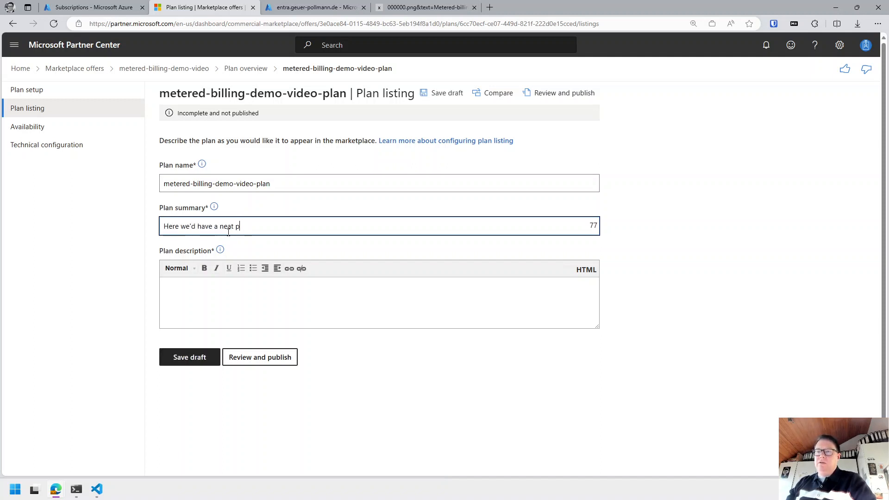
pyautogui.write('lan summary')
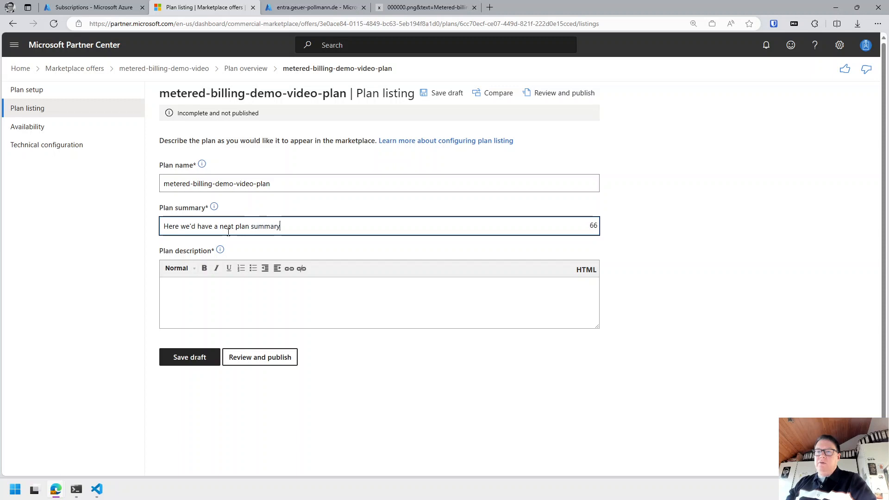
pyautogui.hotkey('ctrl', 'a')
pyautogui.hotkey('ctrl', 'c')
# Reuse the summary as the description, ending it with 'description', then save the listing.
pyautogui.press('Tab')
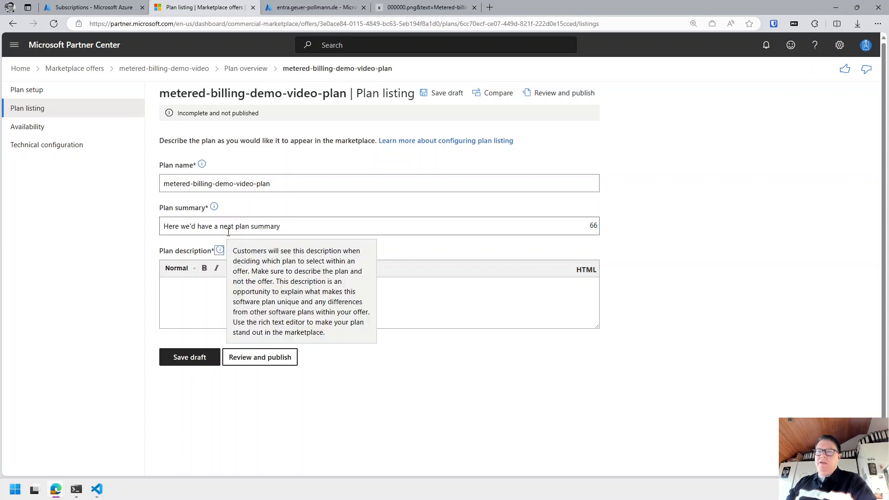
pyautogui.press('Tab')
pyautogui.hotkey('ctrl', 'v')
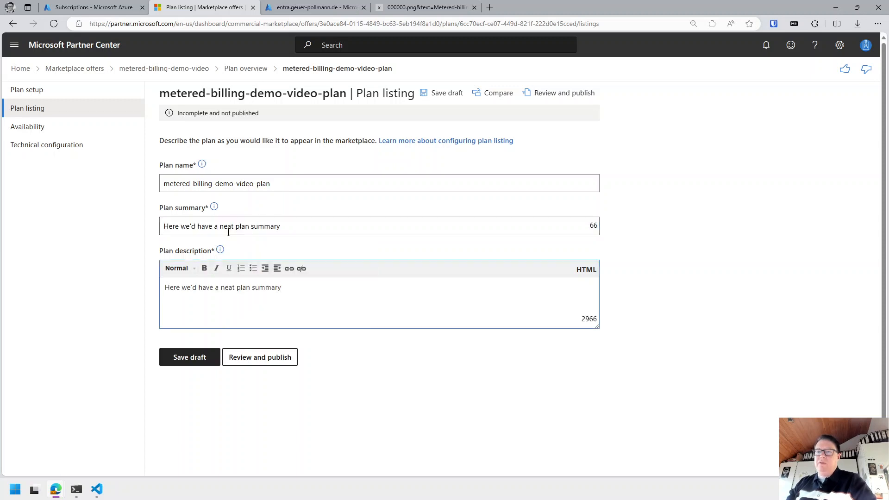
pyautogui.hotkey('ctrl', 'BackSpace')
pyautogui.write('desc')
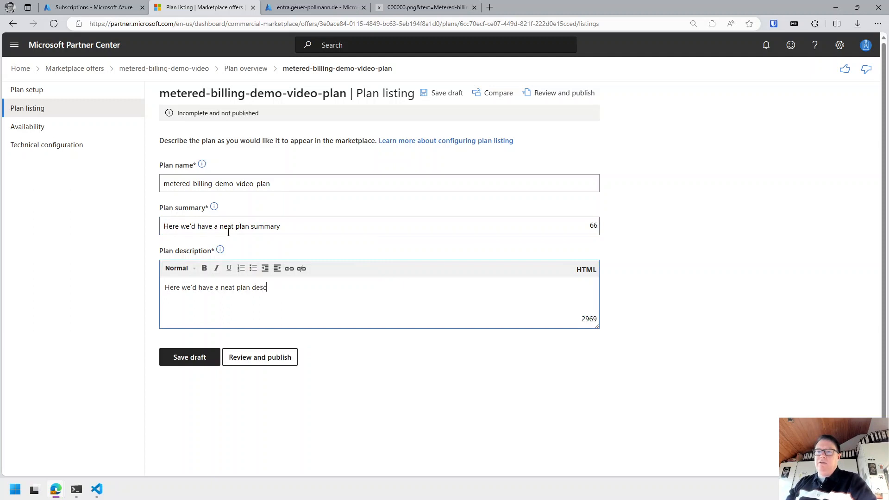
pyautogui.write('crription')
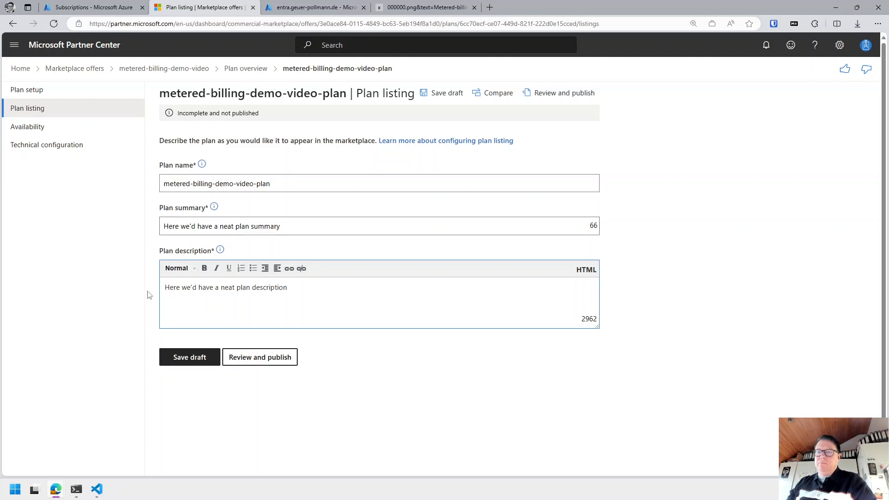
pyautogui.click(190, 359)
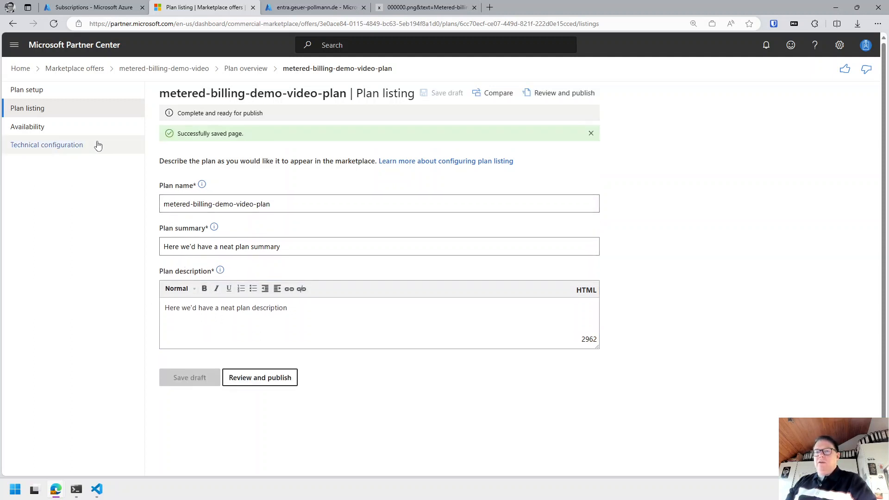
pyautogui.click(59, 133)
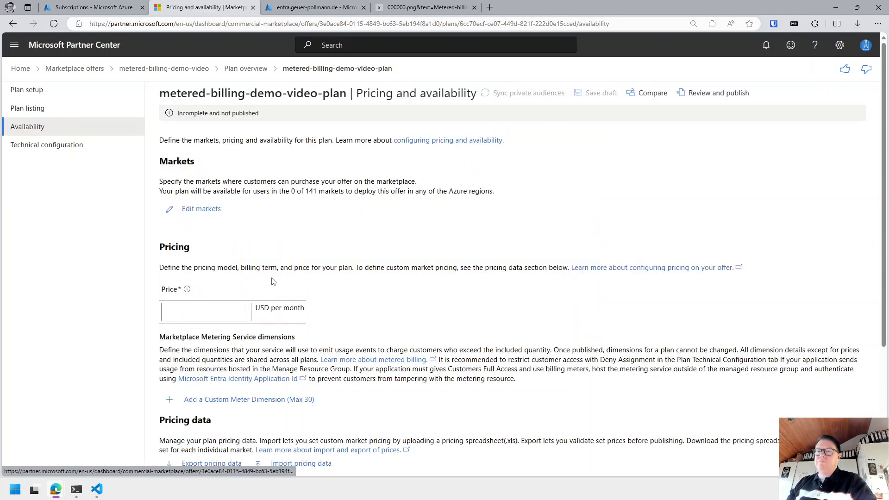
# Limit the plan's markets to Germany only, 1 of 141 markets.
pyautogui.click(200, 210)
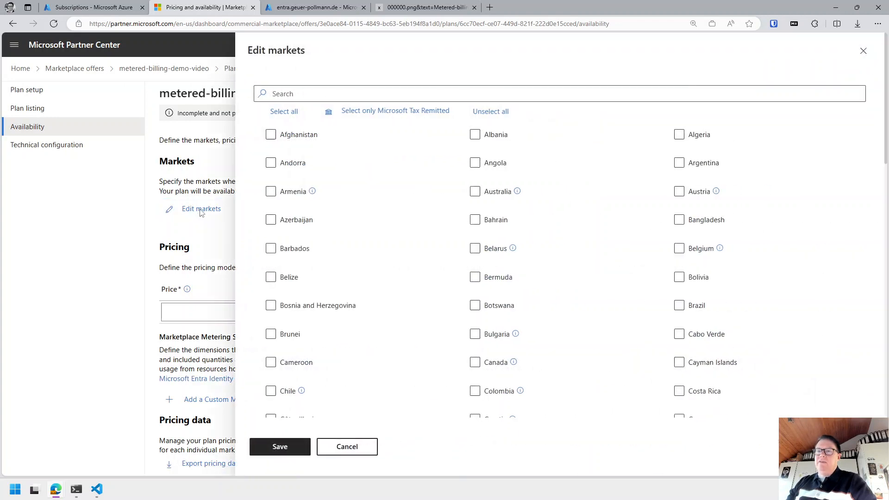
pyautogui.click(325, 95)
pyautogui.write('ge')
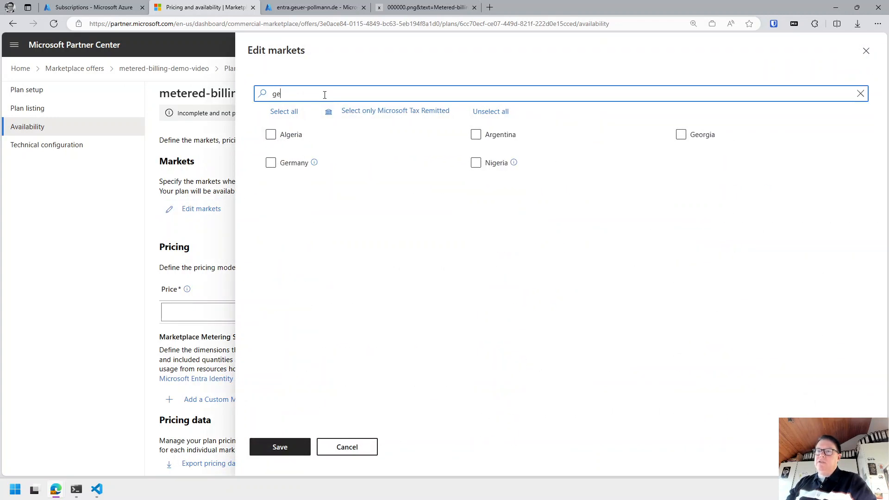
pyautogui.click(271, 162)
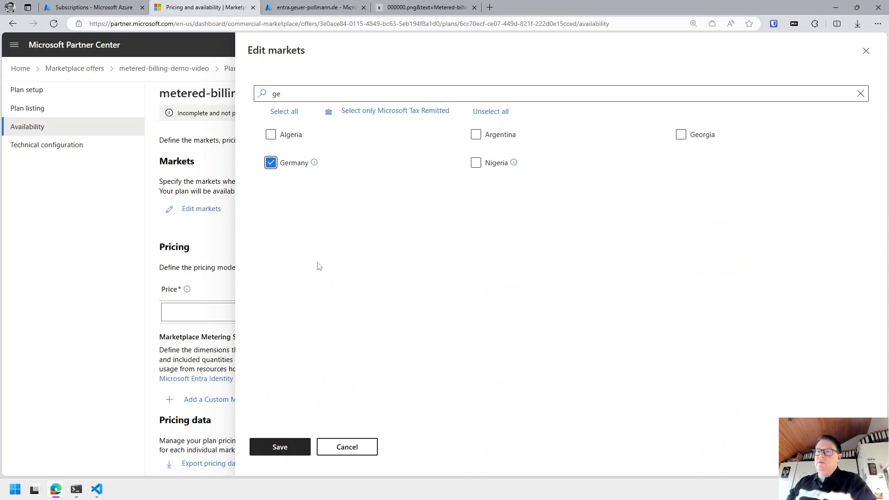
pyautogui.click(281, 448)
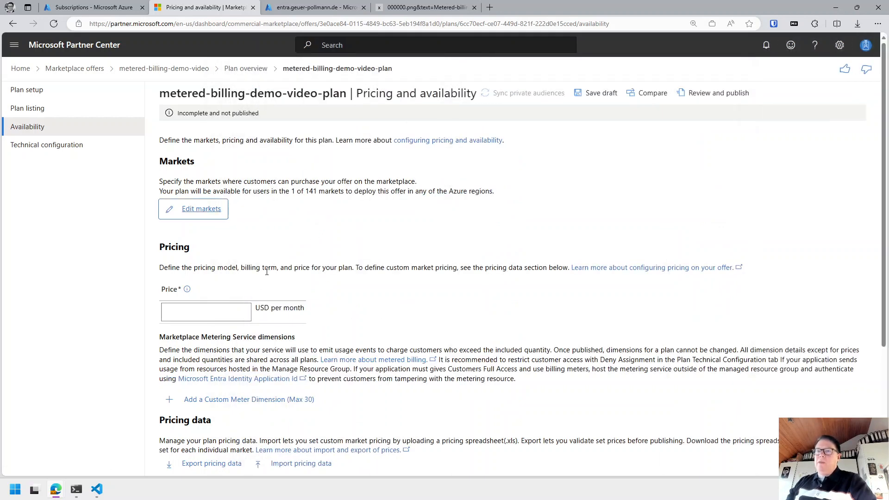
# Enter a monthly price of 0 USD and save the plan draft.
pyautogui.moveTo(304, 93); pyautogui.dragTo(418, 95)
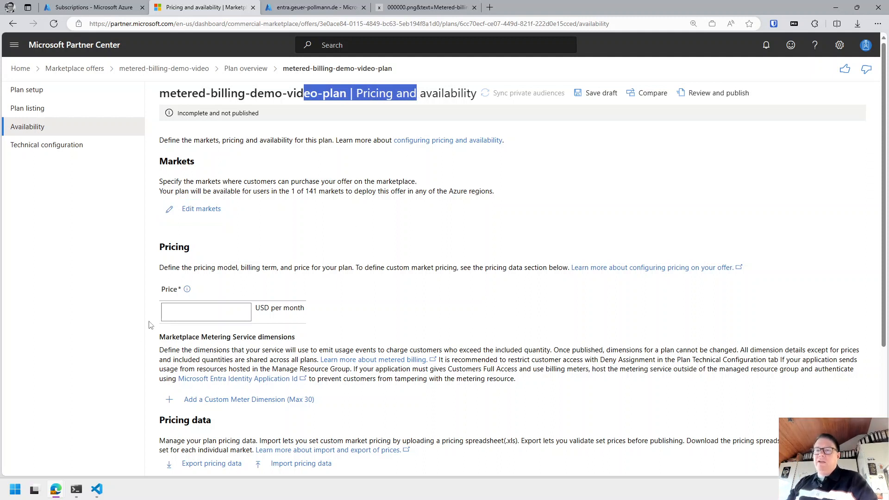
pyautogui.click(200, 313)
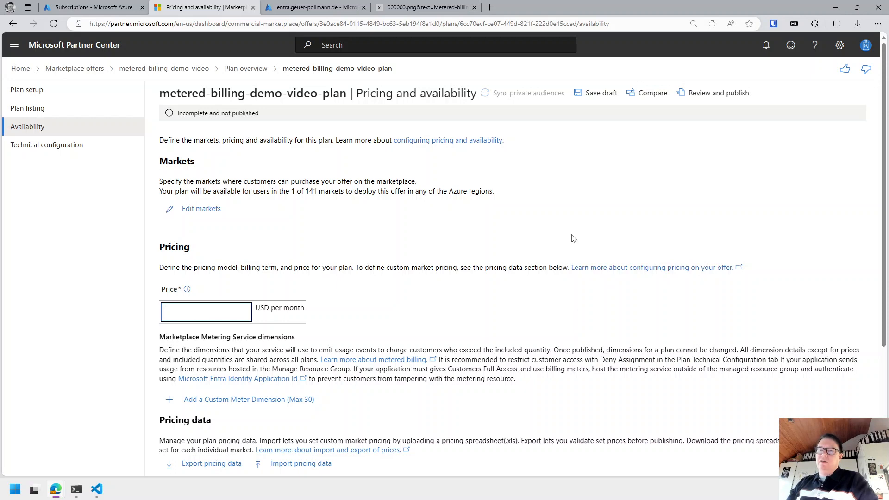
pyautogui.write('0')
pyautogui.scroll(-4, 560, 230)
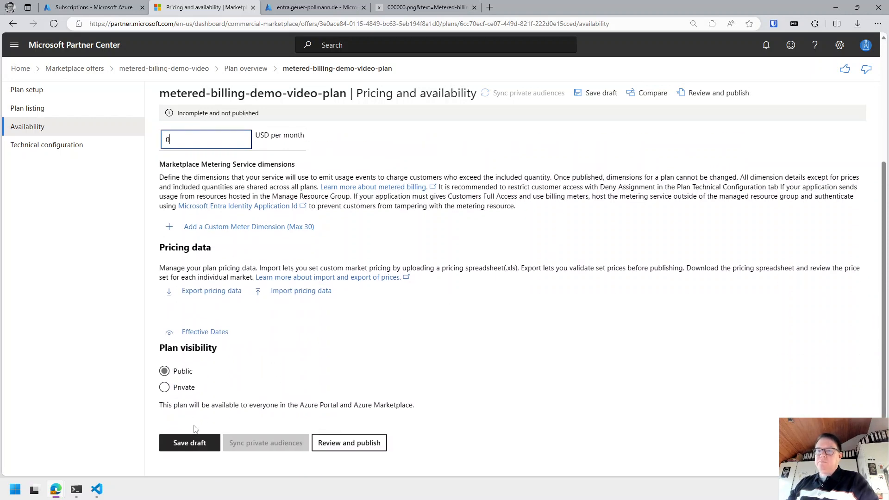
pyautogui.click(190, 442)
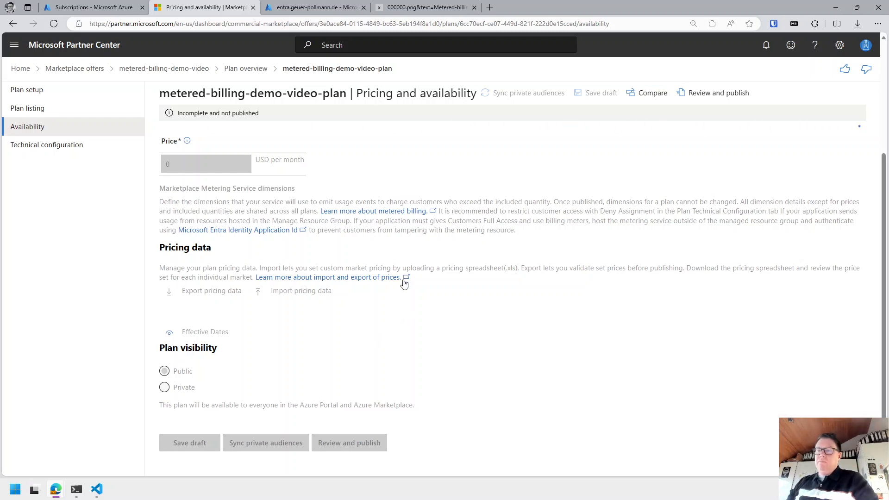
pyautogui.scroll(-1, 398, 276)
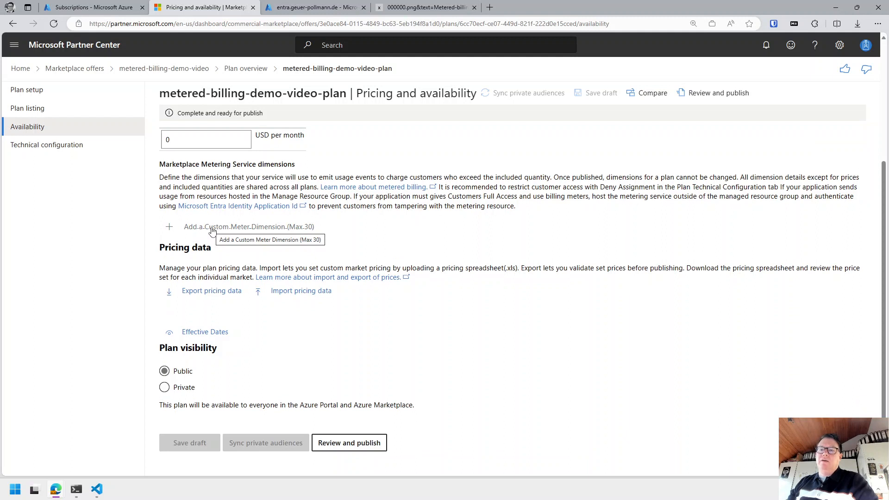
# Add a custom meter dimension with unit 'per widget' and price 0.
pyautogui.click(212, 228)
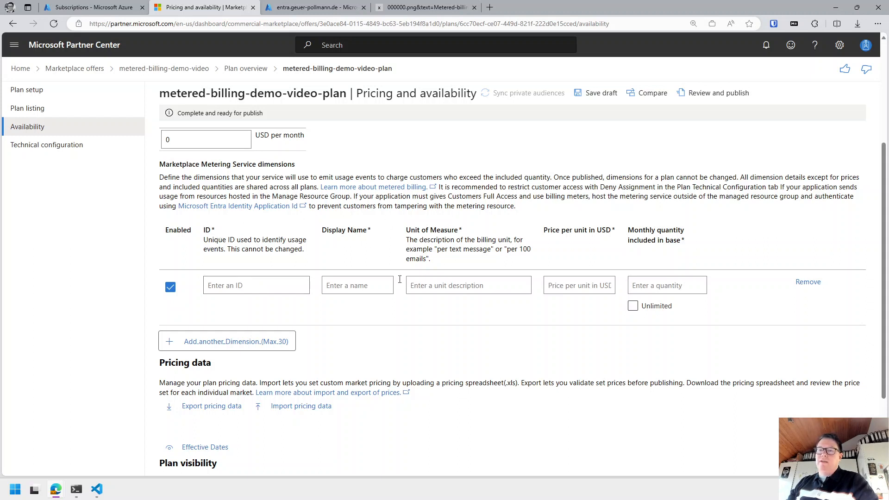
pyautogui.click(271, 283)
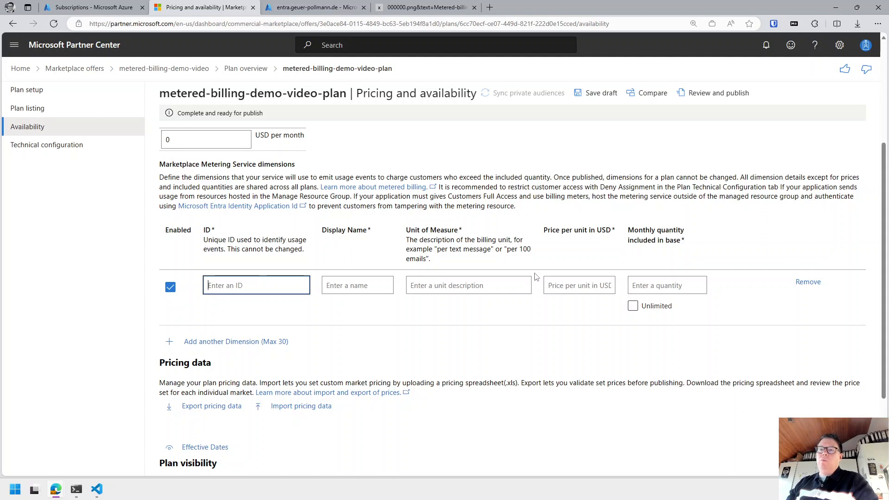
pyautogui.write('dem')
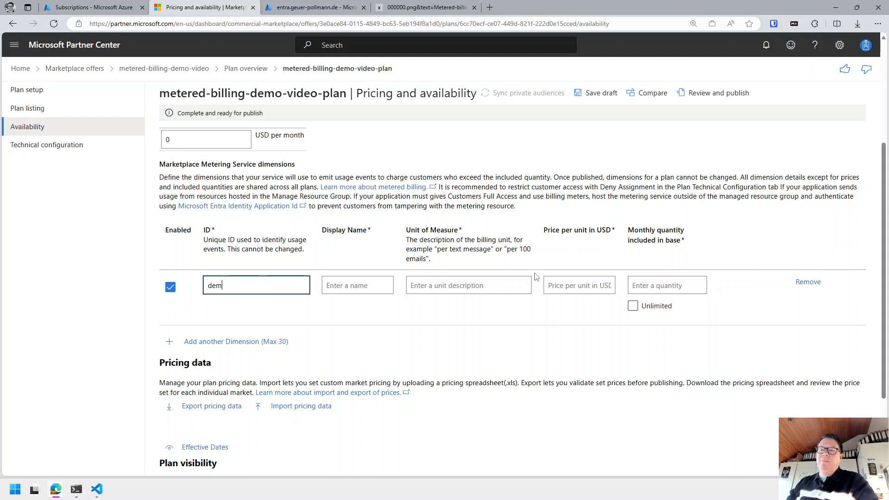
pyautogui.write('o-video')
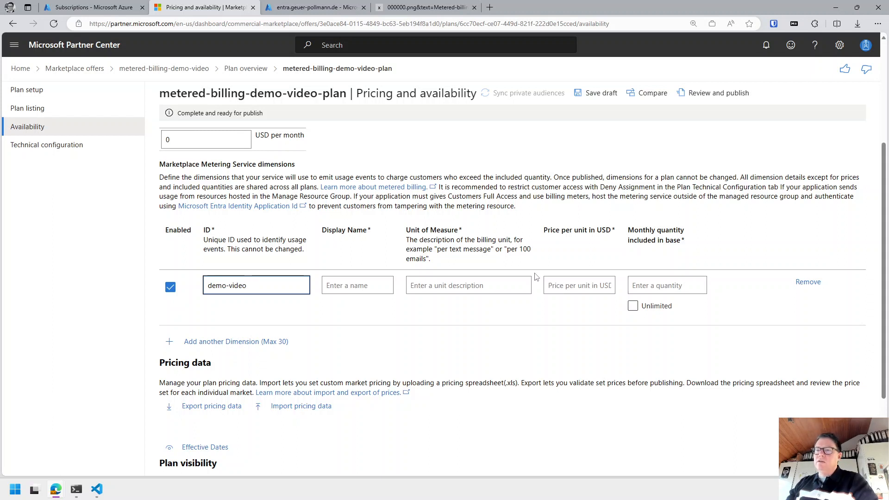
pyautogui.write('-dim')
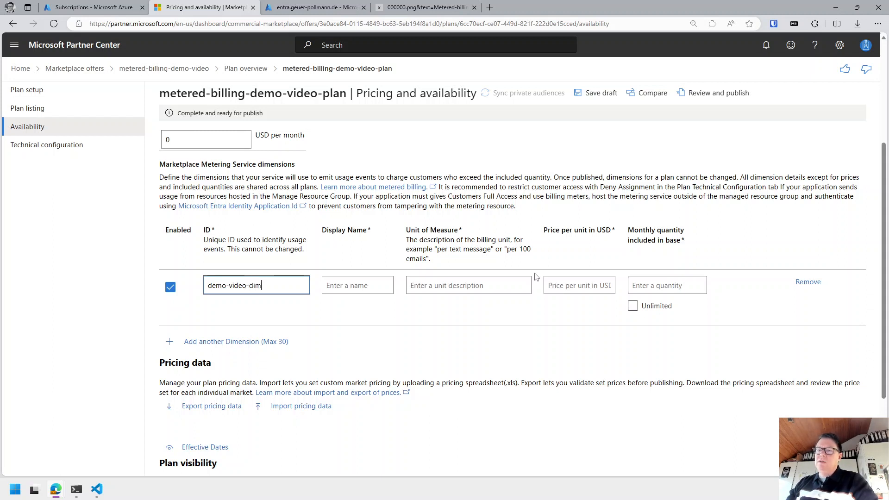
pyautogui.write('ension')
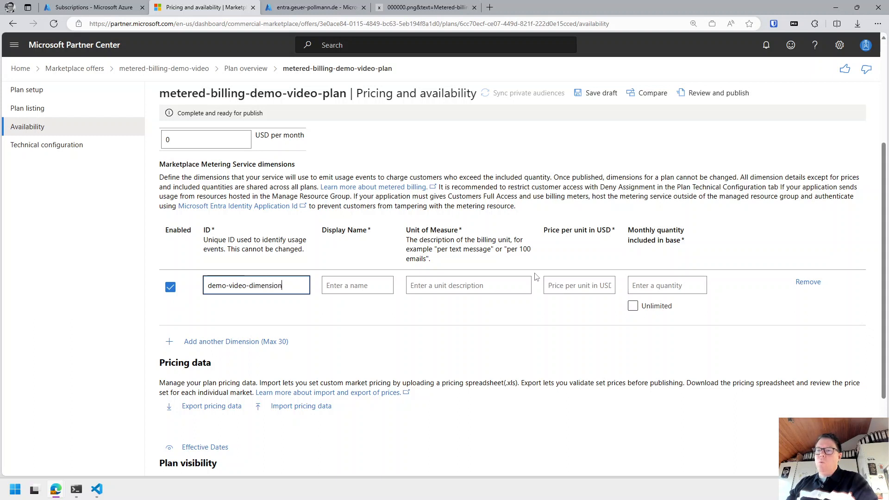
pyautogui.write('1')
pyautogui.hotkey('ctrl', 'a')
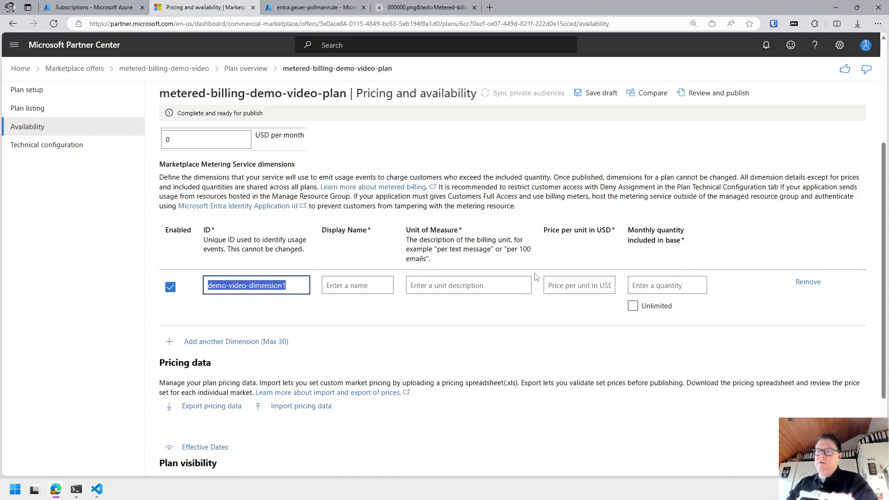
pyautogui.press('Tab')
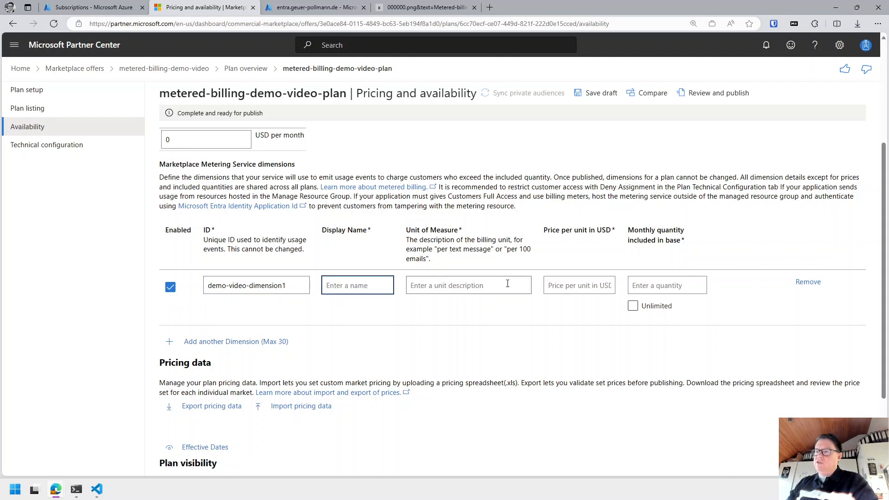
pyautogui.click(491, 286)
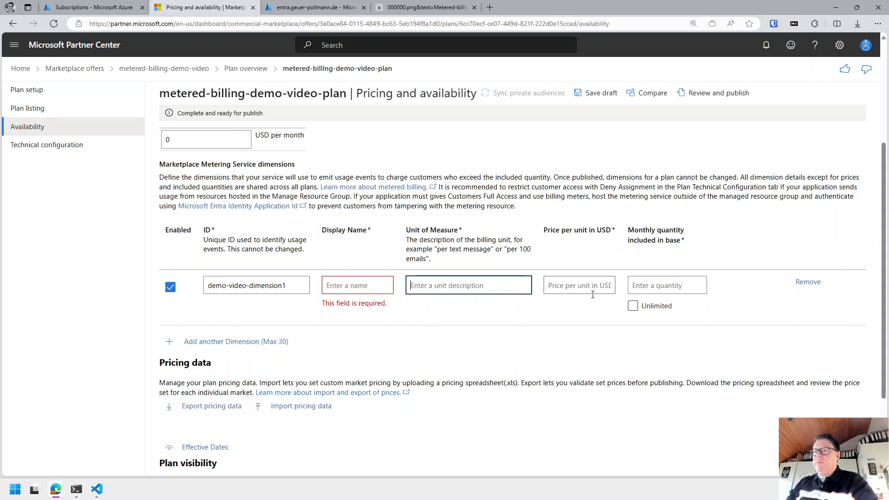
pyautogui.write('per widget')
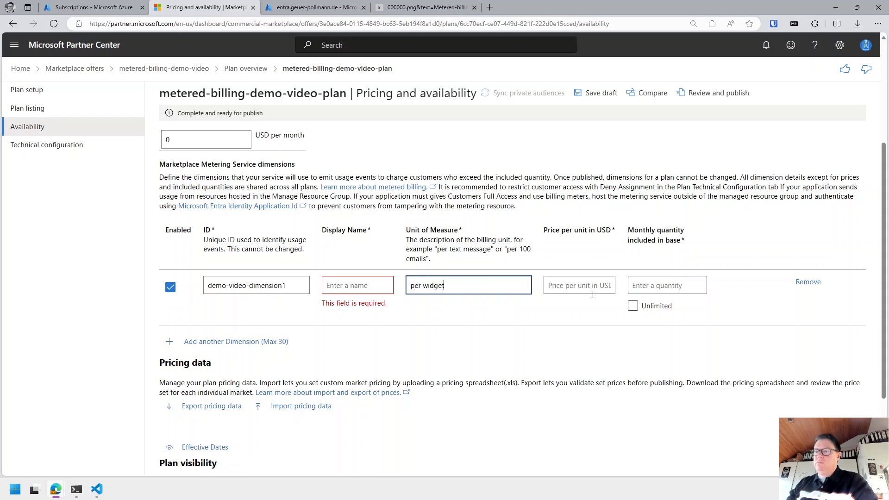
pyautogui.click(593, 292)
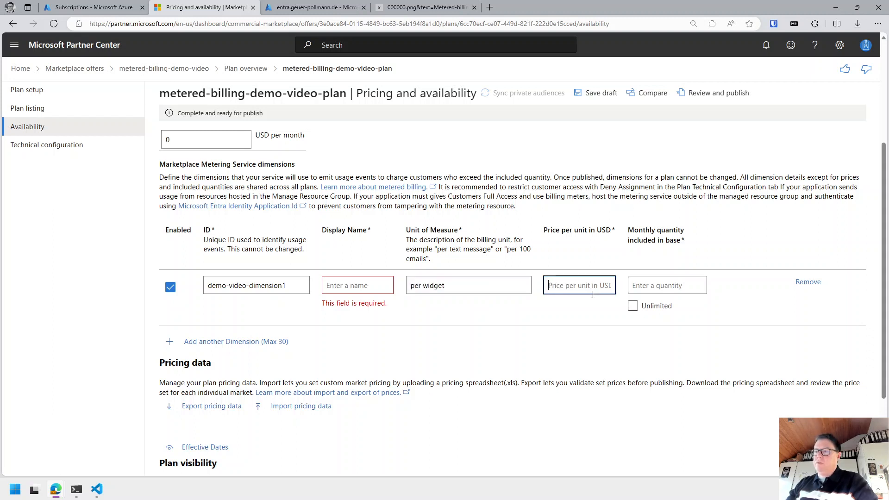
pyautogui.write('0')
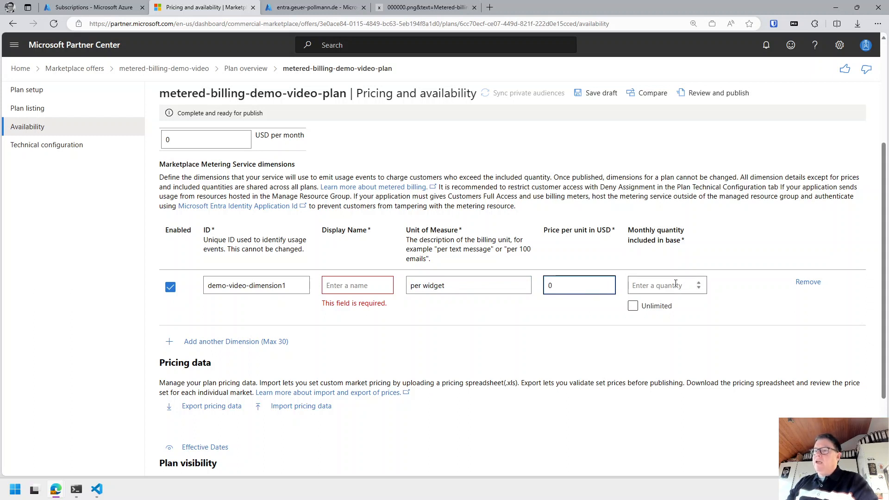
# Change the dimension ID to demo-video-dimension-with-included-quantity and include 10 units monthly.
pyautogui.click(296, 286)
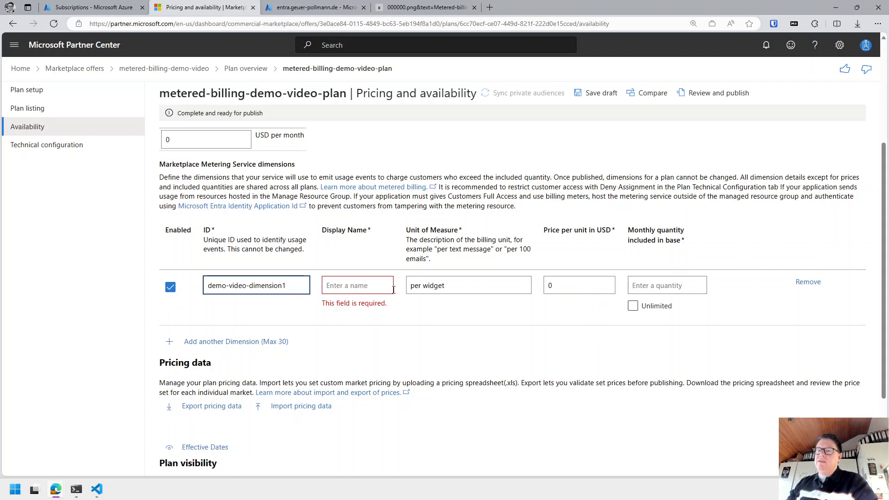
pyautogui.press('BackSpace')
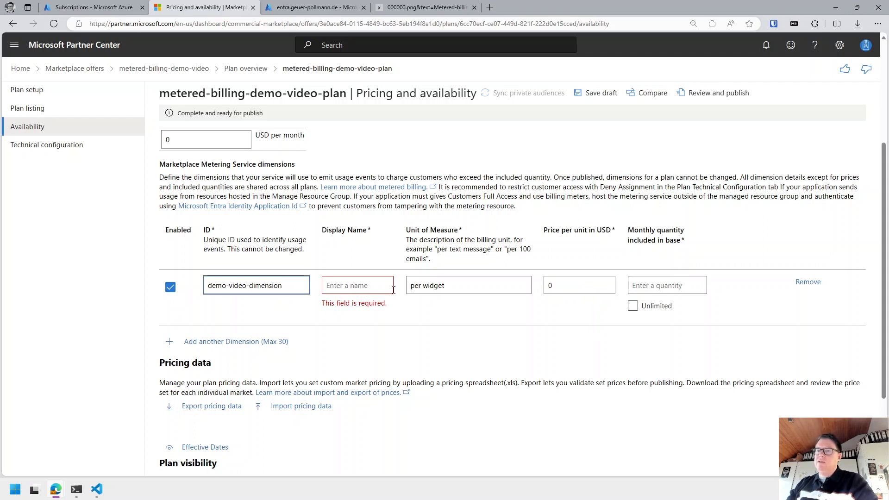
pyautogui.write('-with-')
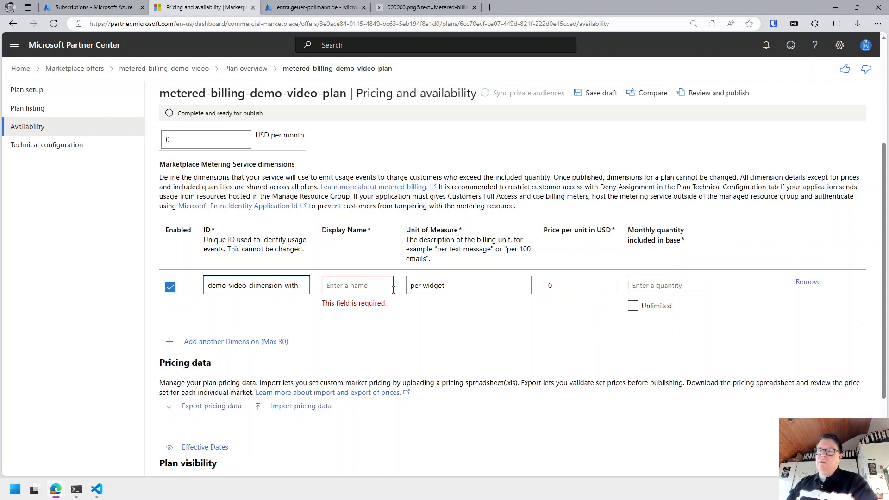
pyautogui.write('included-')
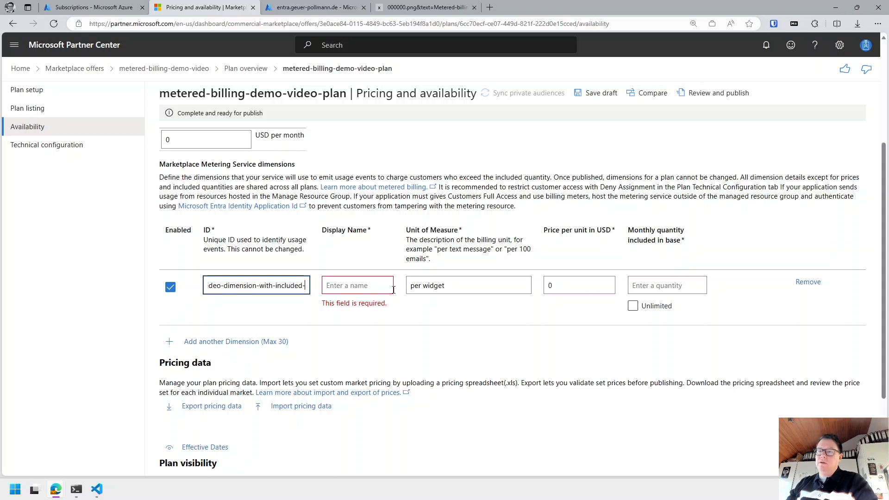
pyautogui.write('quantity')
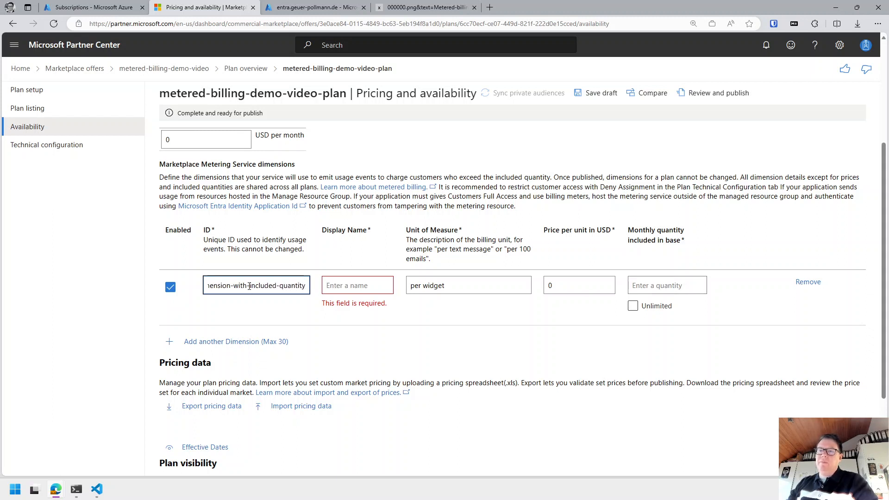
pyautogui.click(661, 286)
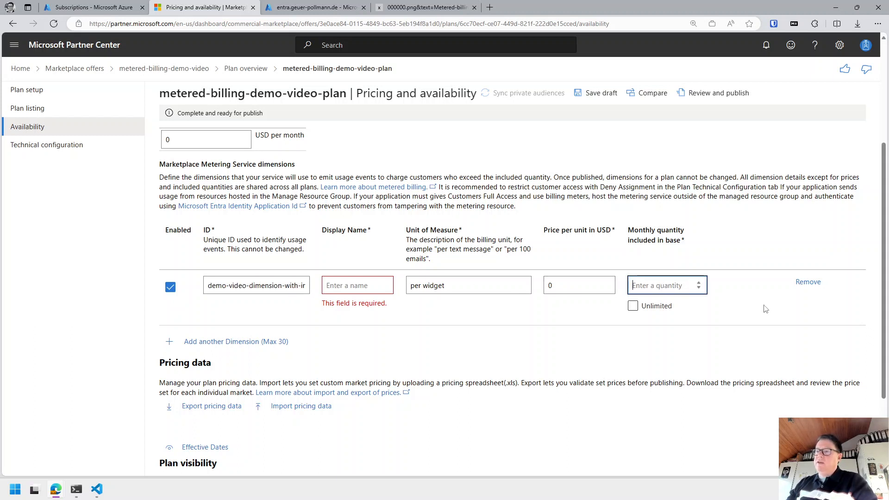
pyautogui.write('10')
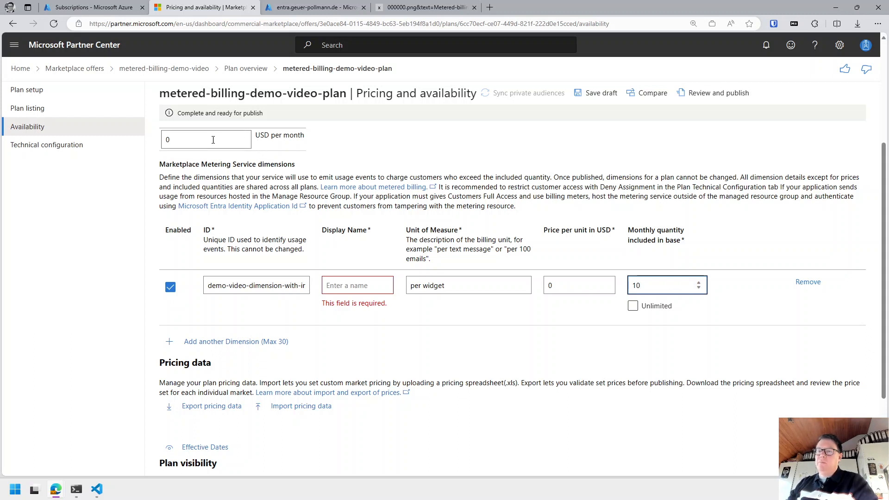
# Add a second dimension row and name the first 'A dimension with some included quantity'.
pyautogui.click(247, 342)
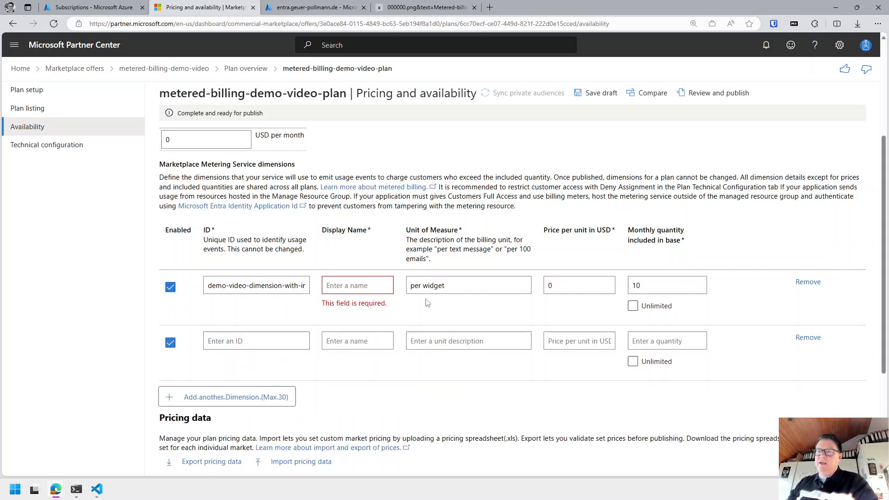
pyautogui.click(264, 286)
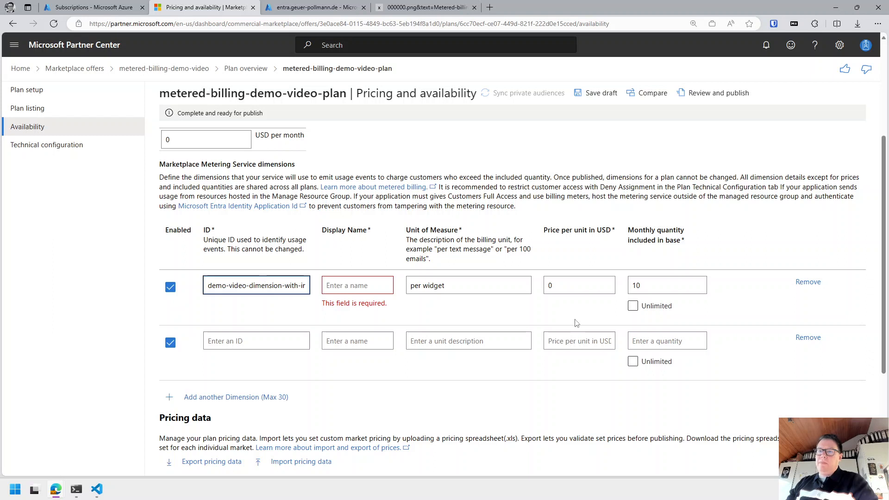
pyautogui.hotkey('ctrl', 'a')
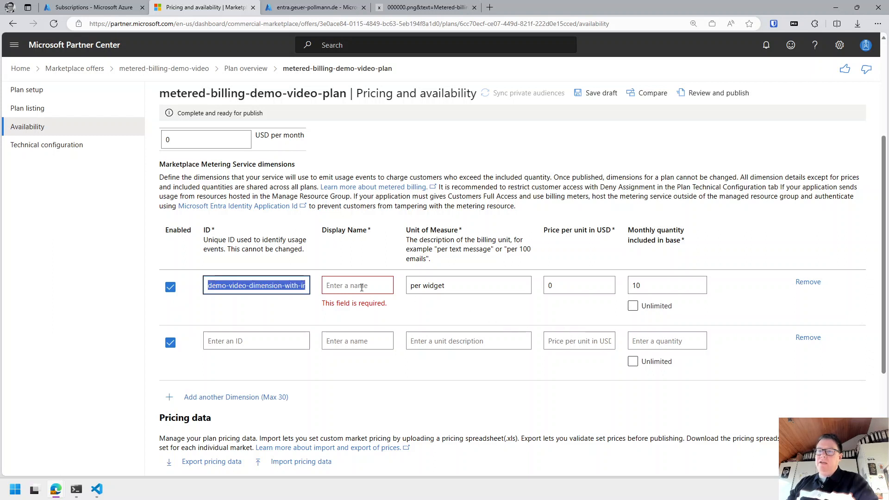
pyautogui.press('Tab')
pyautogui.write('A di')
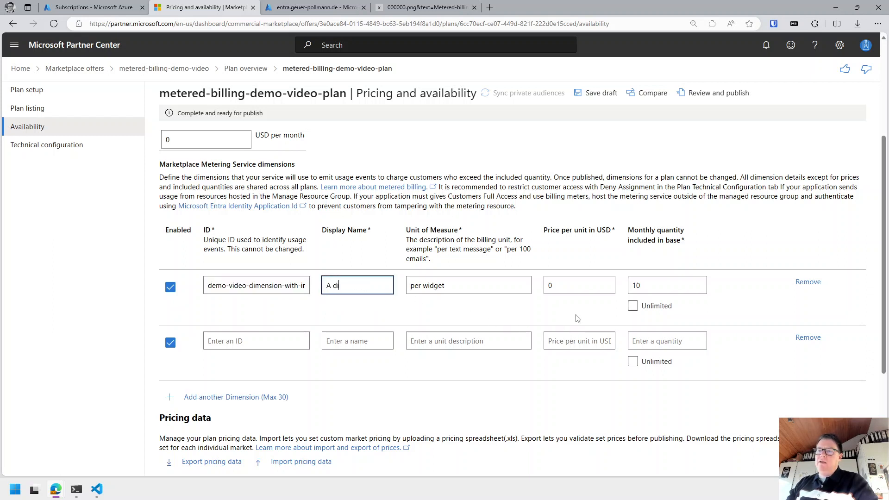
pyautogui.write('mension w')
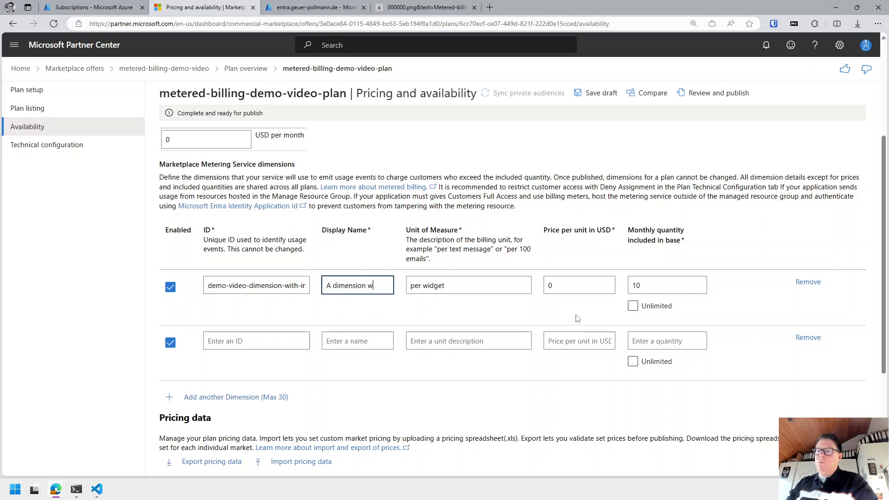
pyautogui.write('ith some in')
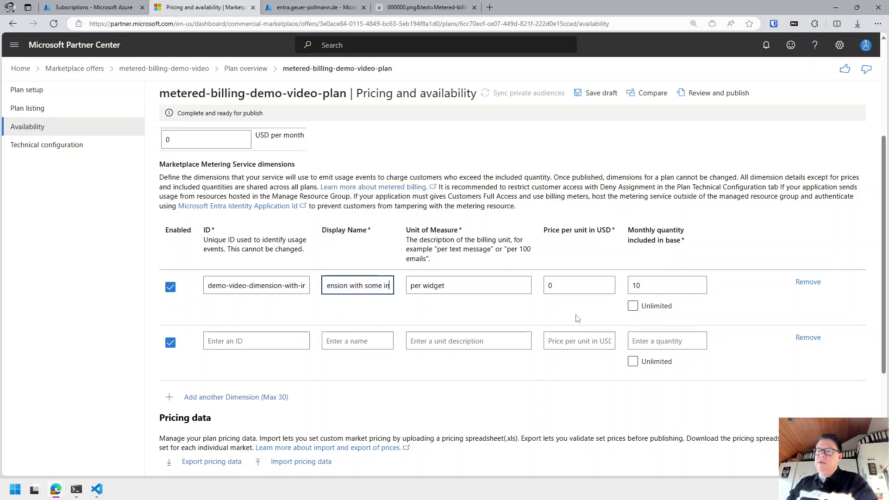
pyautogui.write('cluded quantity')
# Set the second dimension's ID to demo-video-dimension-pure-pay-as-you-go.
pyautogui.click(268, 340)
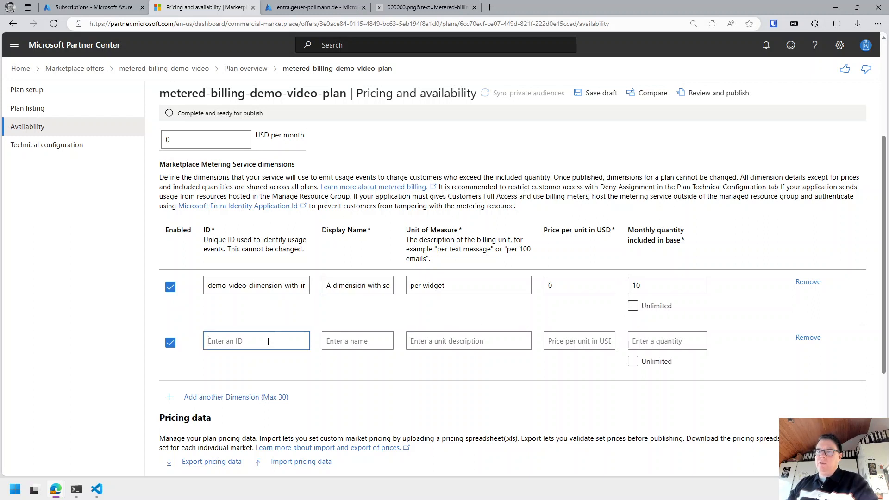
pyautogui.hotkey('ctrl', 'v')
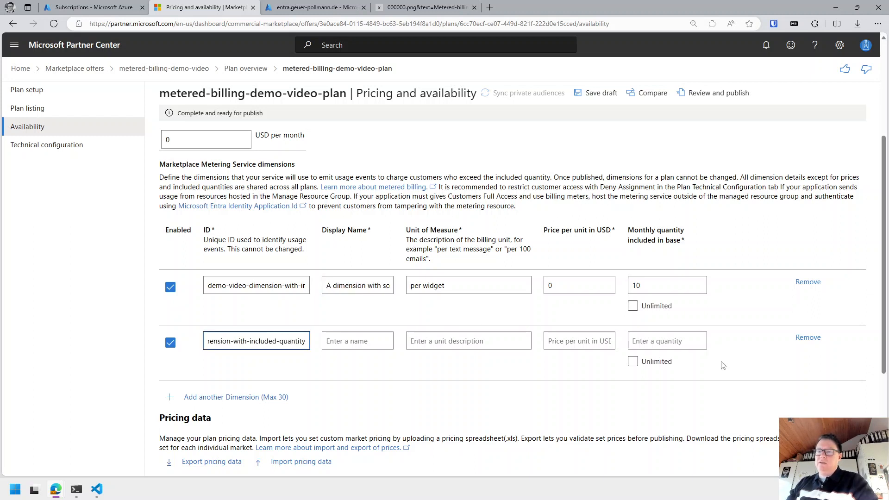
pyautogui.hotkey('ctrl', 'Left')
pyautogui.write('ou')
pyautogui.press('BackSpace')
pyautogui.press('BackSpace')
pyautogui.press('BackSpace')
pyautogui.press('BackSpace')
pyautogui.press('BackSpace')
pyautogui.press('BackSpace')
pyautogui.press('BackSpace')
pyautogui.press('BackSpace')
pyautogui.press('BackSpace')
pyautogui.press('BackSpace')
pyautogui.press('BackSpace')
pyautogui.press('BackSpace')
pyautogui.press('BackSpace')
pyautogui.press('BackSpace')
pyautogui.press('BackSpace')
pyautogui.press('BackSpace')
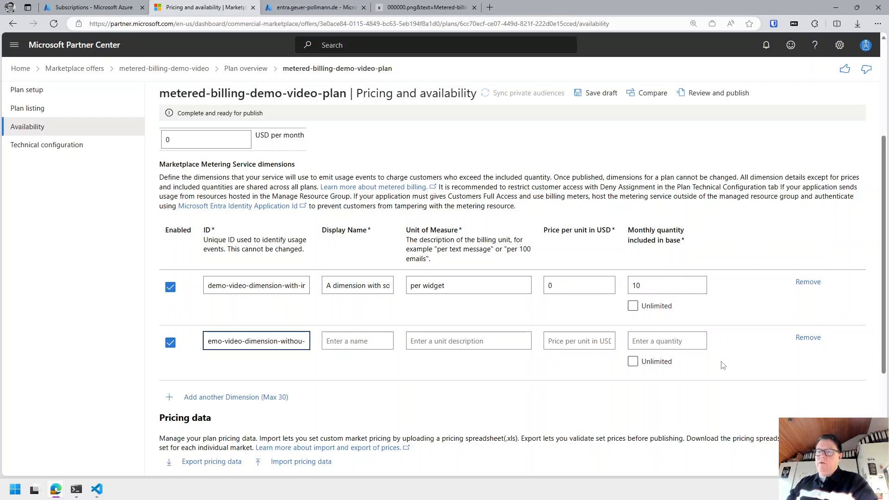
pyautogui.press('BackSpace')
pyautogui.press('BackSpace')
pyautogui.press('BackSpace')
pyautogui.press('BackSpace')
pyautogui.press('BackSpace')
pyautogui.write('p')
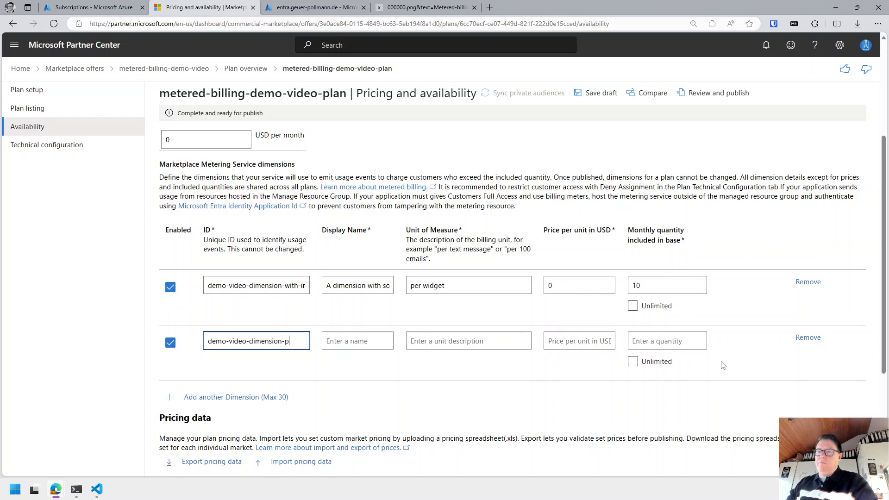
pyautogui.write('ure-w')
pyautogui.press('BackSpace')
pyautogui.write('pay')
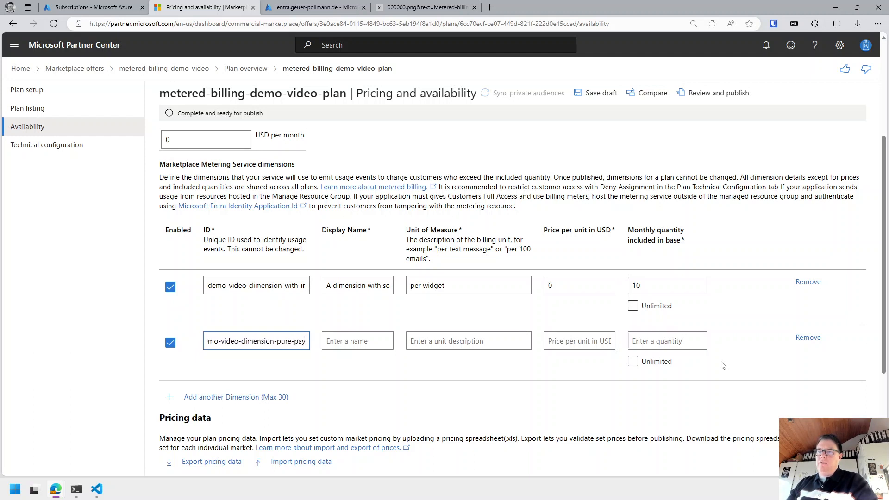
pyautogui.write('-as-you')
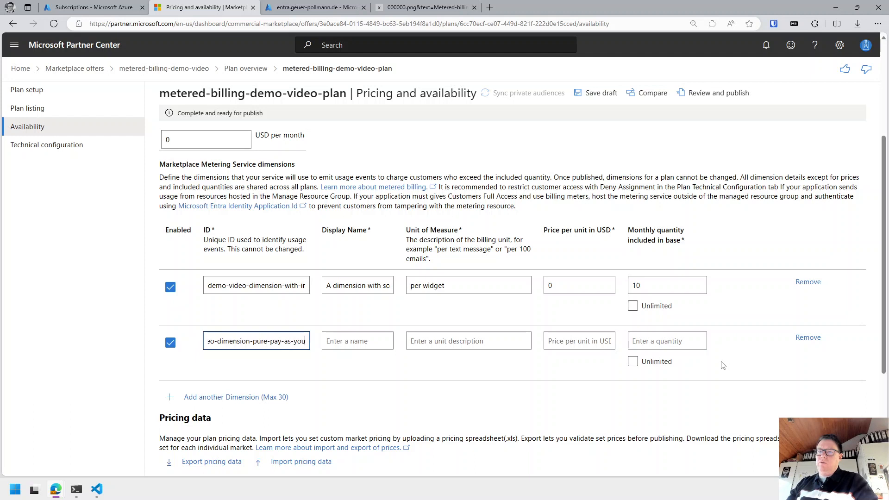
pyautogui.write('-go')
# Name it 'A pay-as-you-go dimension' with unit 'per PAYG widget' and price 0.
pyautogui.press('Tab')
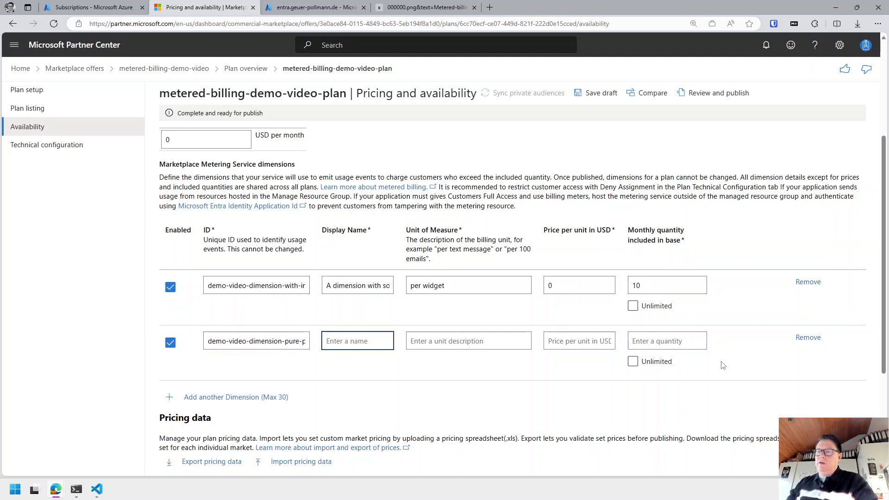
pyautogui.write('A pay-as-')
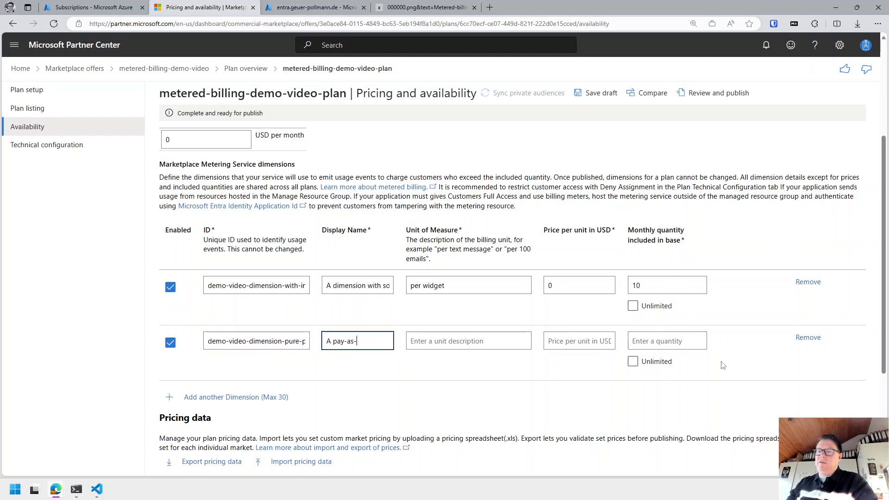
pyautogui.write('you-go dimension')
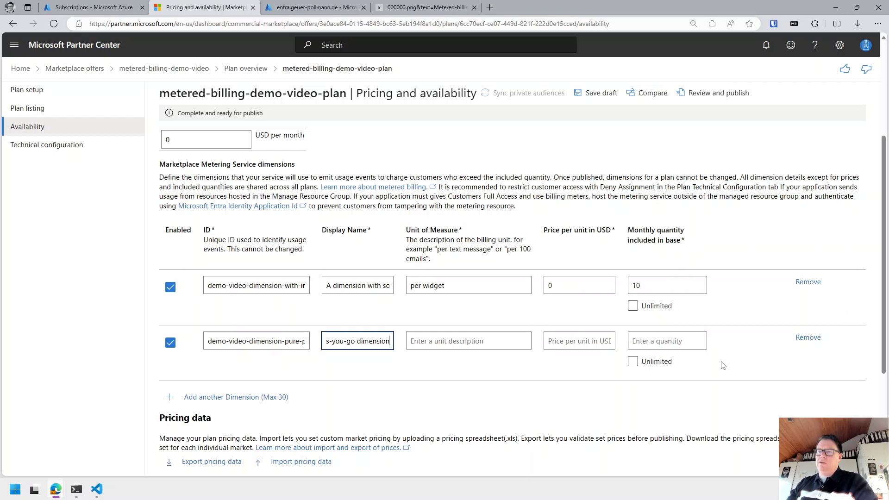
pyautogui.press('Tab')
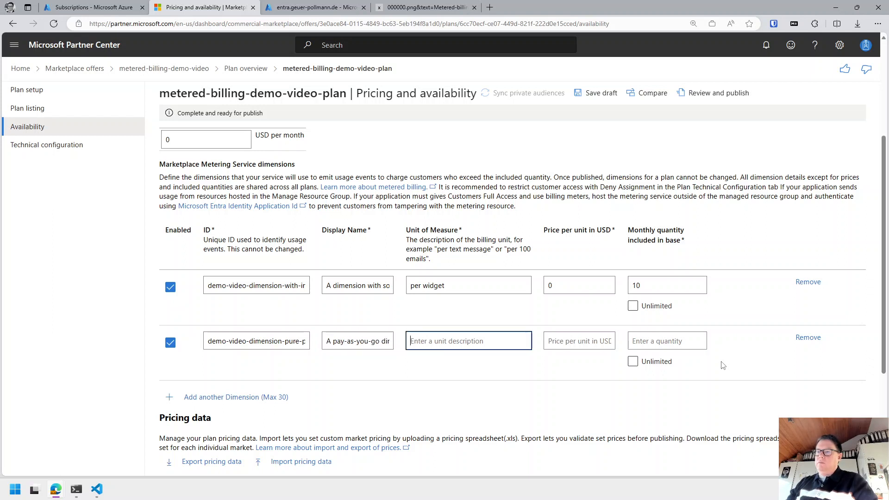
pyautogui.write('per ')
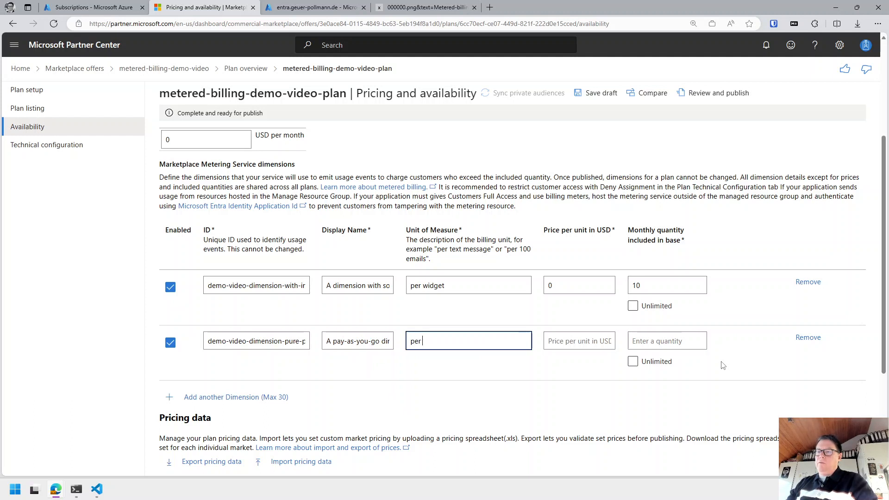
pyautogui.write('PAYG wid')
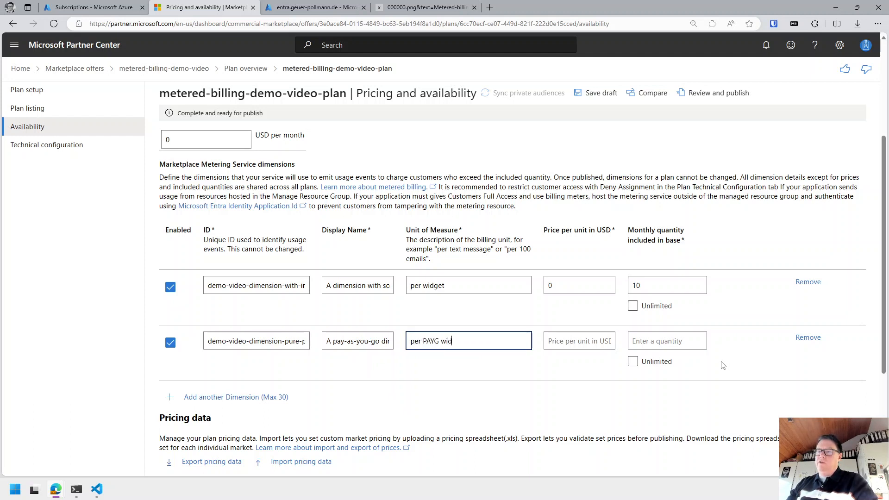
pyautogui.write('get')
pyautogui.press('Tab')
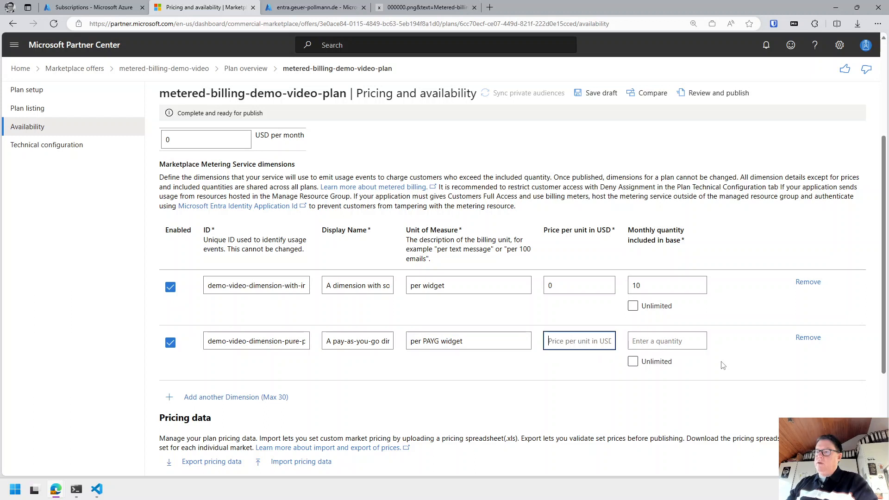
pyautogui.write('0')
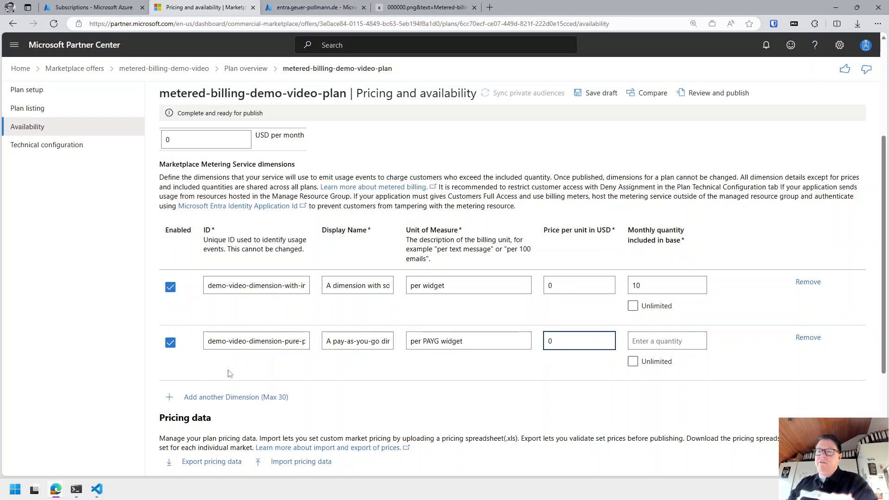
# Add a third Unlimited dimension with unit 'per (unlimited) widget' and display name 'An unlimited dimension'.
pyautogui.click(221, 397)
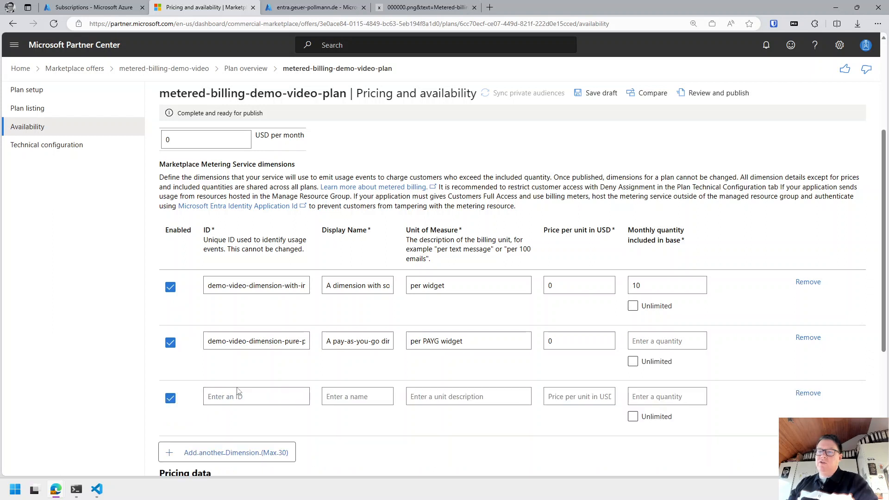
pyautogui.click(632, 416)
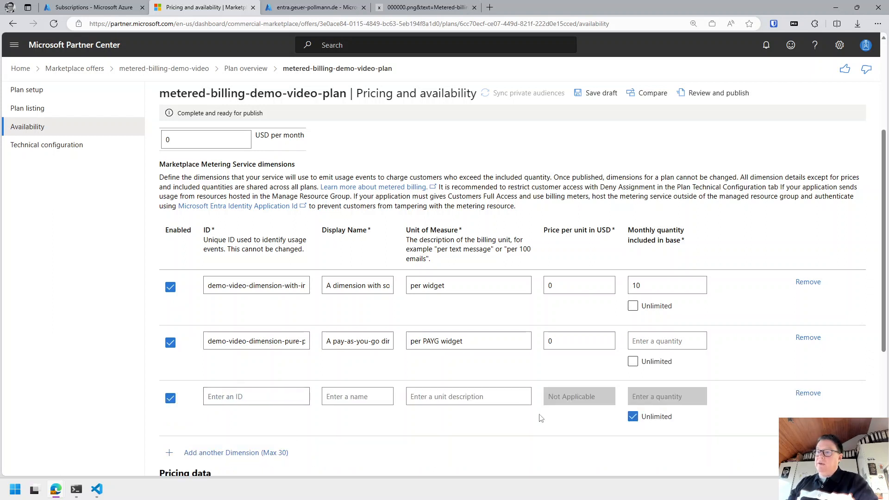
pyautogui.click(477, 397)
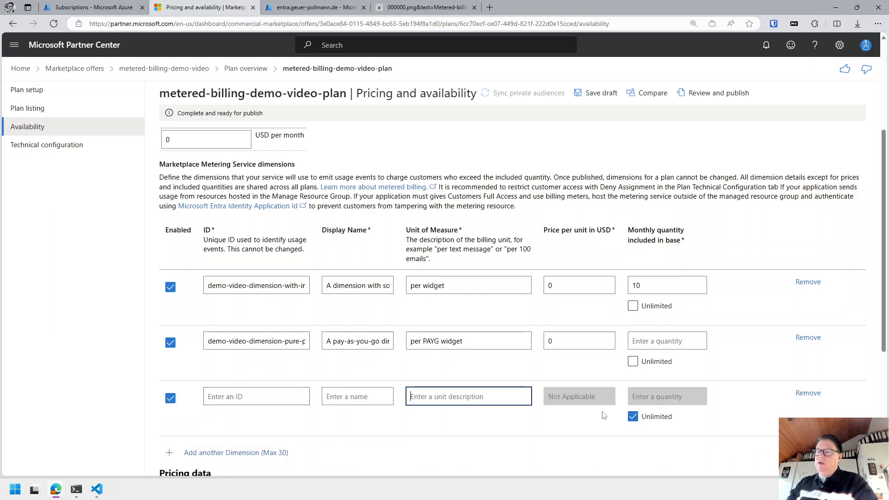
pyautogui.write('an un')
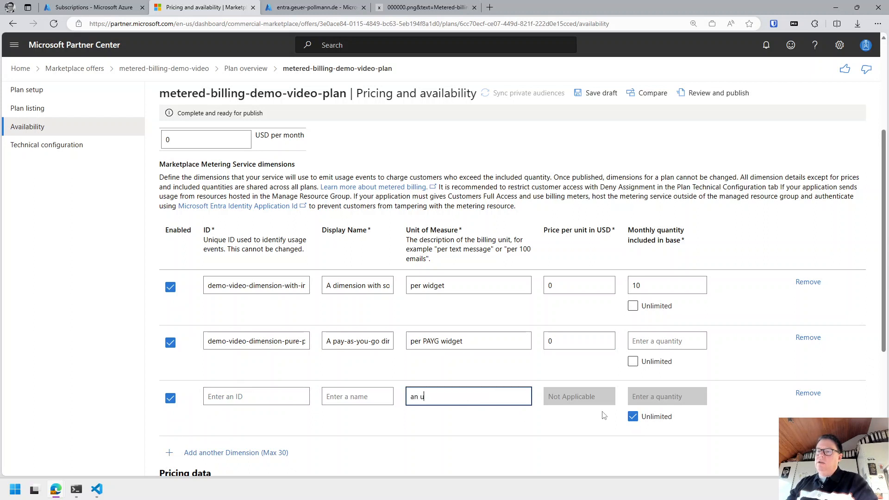
pyautogui.press('BackSpace')
pyautogui.press('BackSpace')
pyautogui.press('BackSpace')
pyautogui.press('BackSpace')
pyautogui.press('BackSpace')
pyautogui.write('per (unlimited')
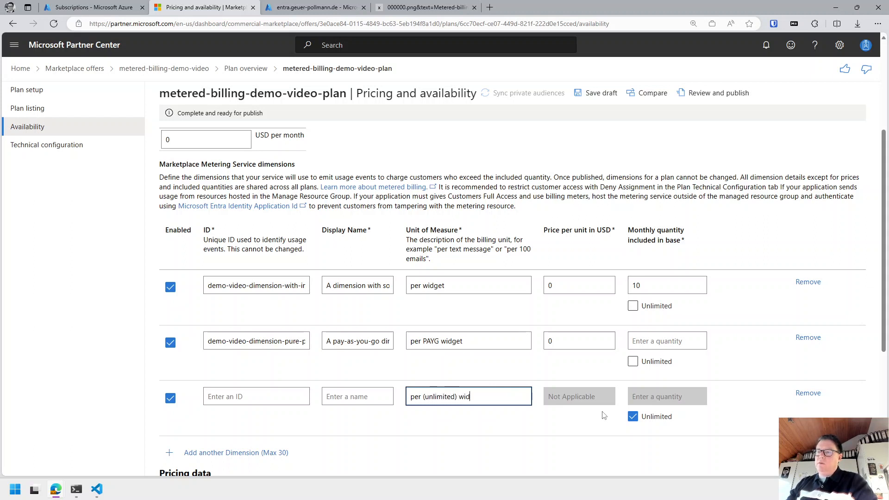
pyautogui.click(377, 397)
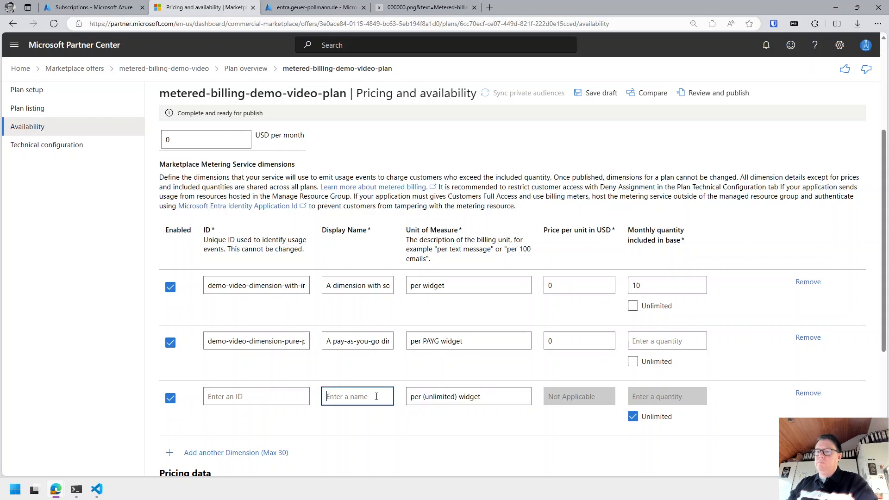
pyautogui.write('An unl')
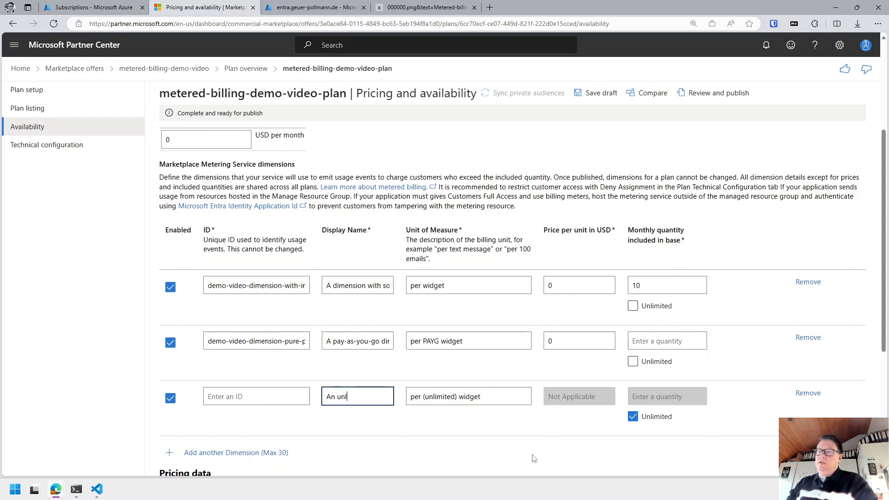
pyautogui.write('imited dimen')
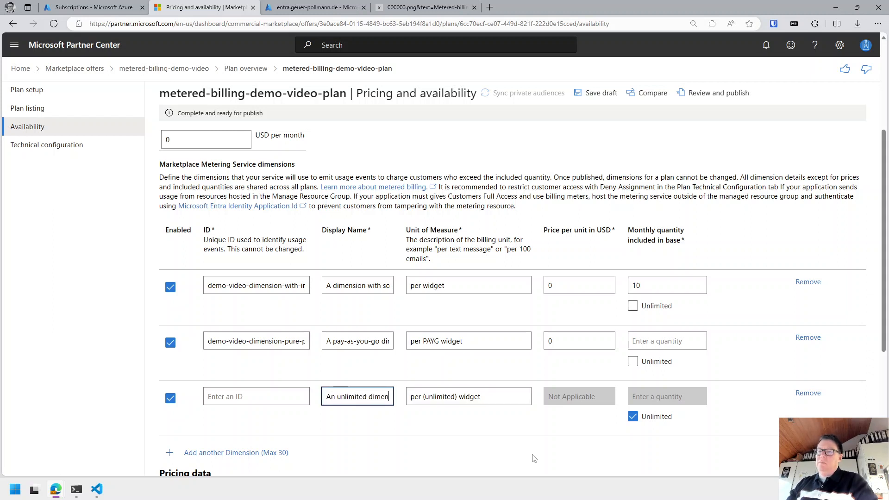
pyautogui.write('sion')
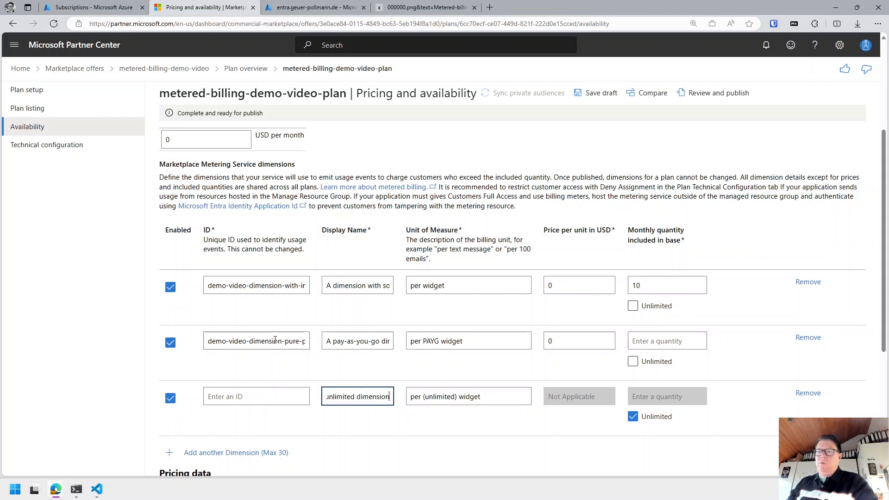
# Give it the ID demo-video-dimension-unlimited, adapted from the second dimension's ID, and save the draft.
pyautogui.click(275, 341)
pyautogui.hotkey('ctrl', 'a')
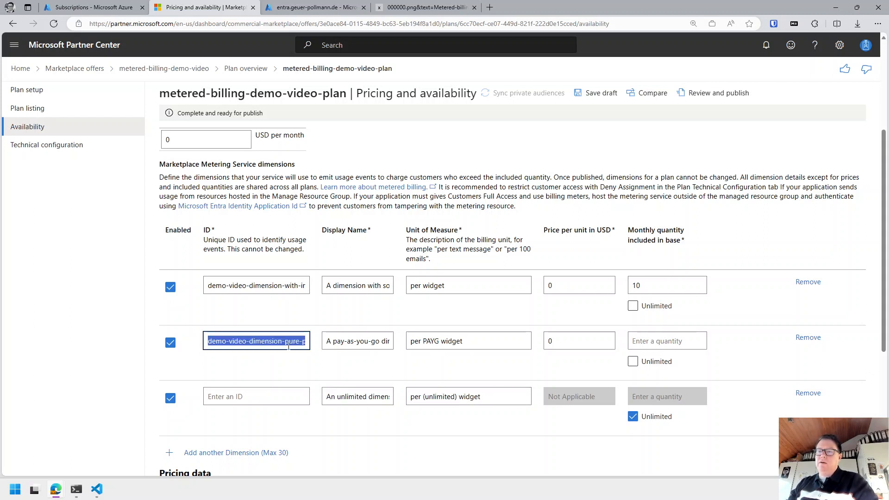
pyautogui.hotkey('ctrl', 'c')
pyautogui.click(235, 392)
pyautogui.hotkey('ctrl', 'v')
pyautogui.hotkey('ctrl', 'shift', 'Left')
pyautogui.hotkey('ctrl', 'shift', 'Left')
pyautogui.hotkey('ctrl', 'shift', 'Left')
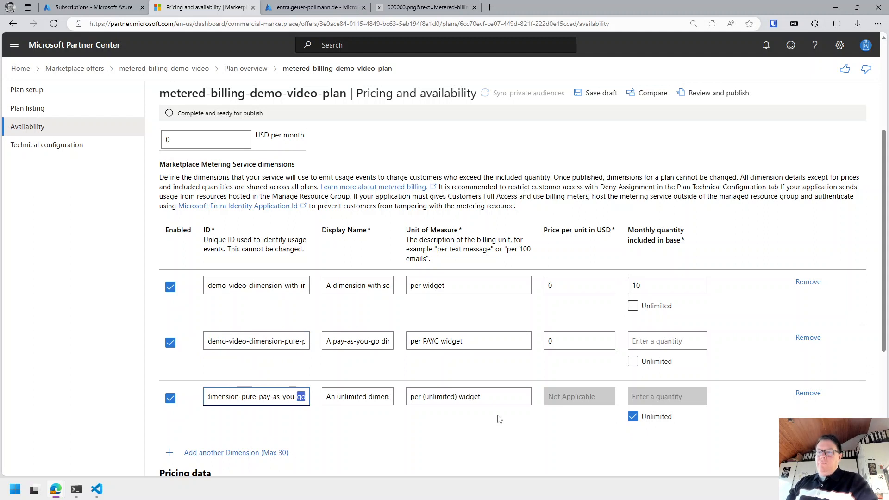
pyautogui.hotkey('ctrl', 'shift', 'Left')
pyautogui.hotkey('ctrl', 'shift', 'Left')
pyautogui.write('u')
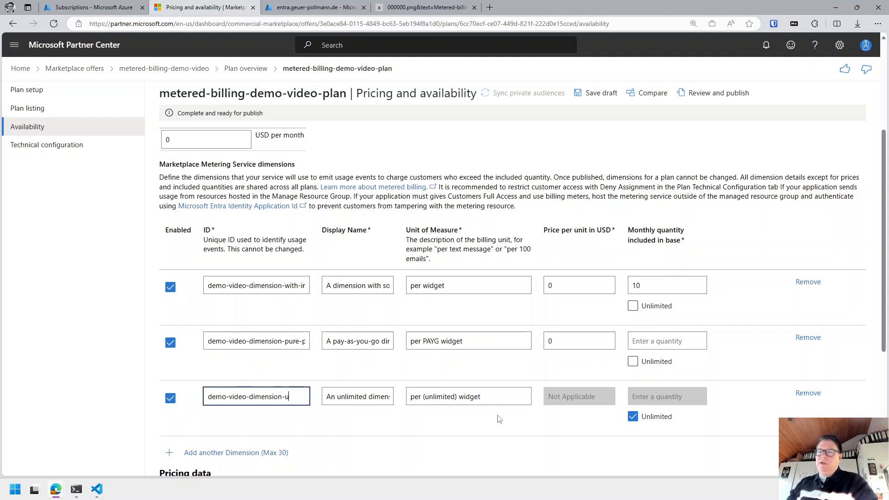
pyautogui.write('nlimited')
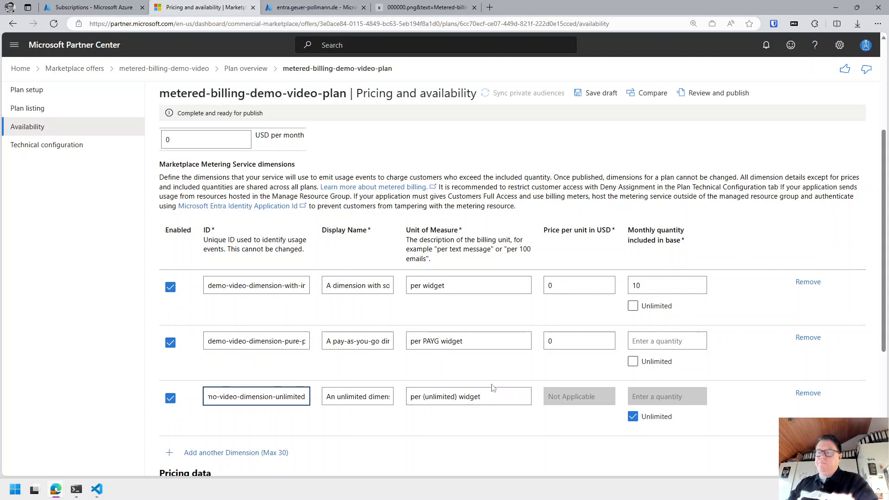
pyautogui.scroll(-5, 494, 389)
pyautogui.click(204, 445)
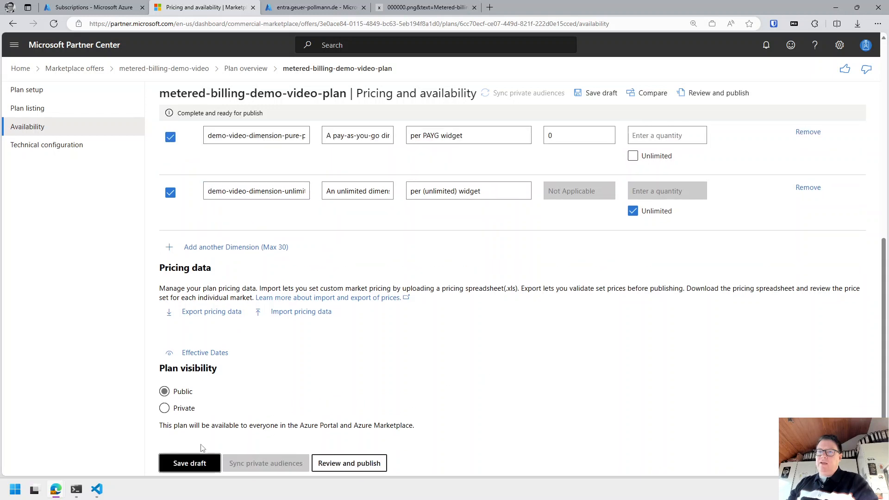
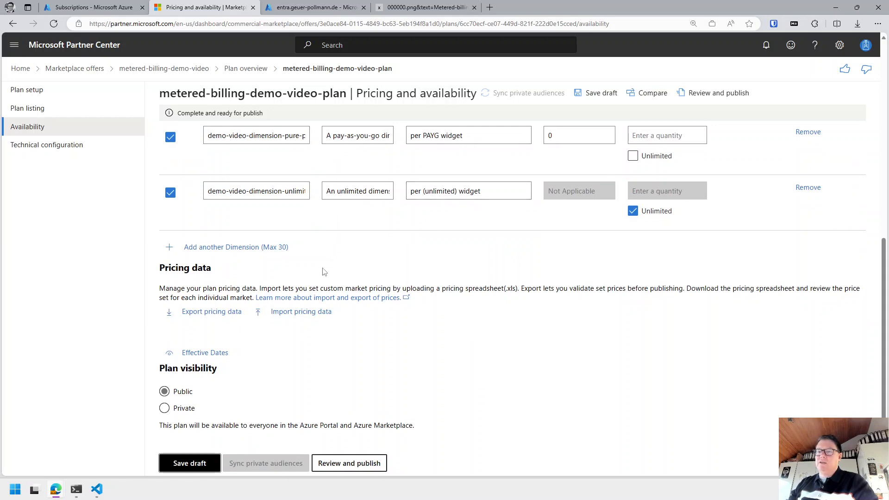
# Change the end of the first dimension's ID from 'quantity' to 'widget'.
pyautogui.scroll(3, 383, 265)
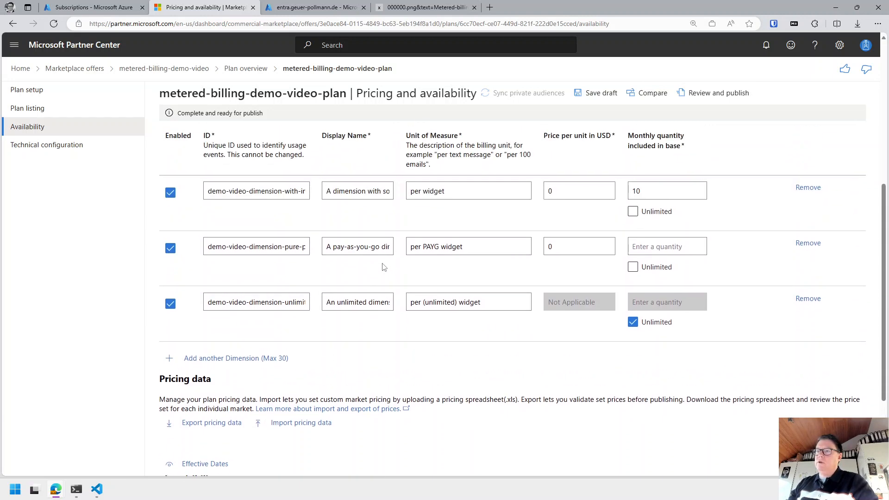
pyautogui.scroll(4, 502, 230)
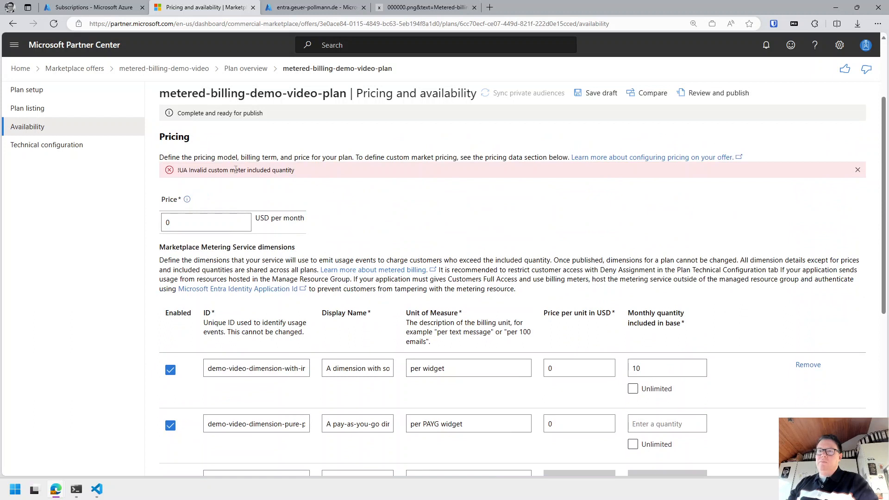
pyautogui.moveTo(194, 170); pyautogui.dragTo(314, 170)
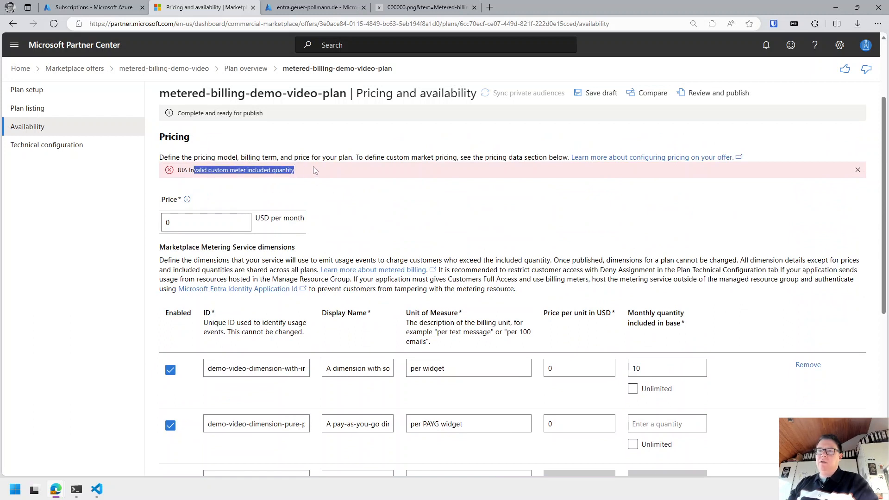
pyautogui.click(298, 170)
pyautogui.moveTo(189, 170); pyautogui.dragTo(297, 171)
pyautogui.click(281, 368)
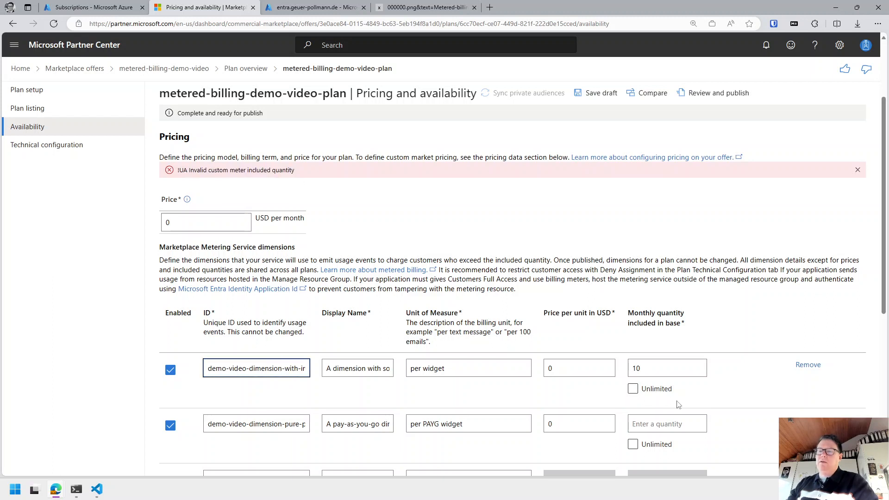
pyautogui.press('End')
pyautogui.hotkey('ctrl', 'BackSpace')
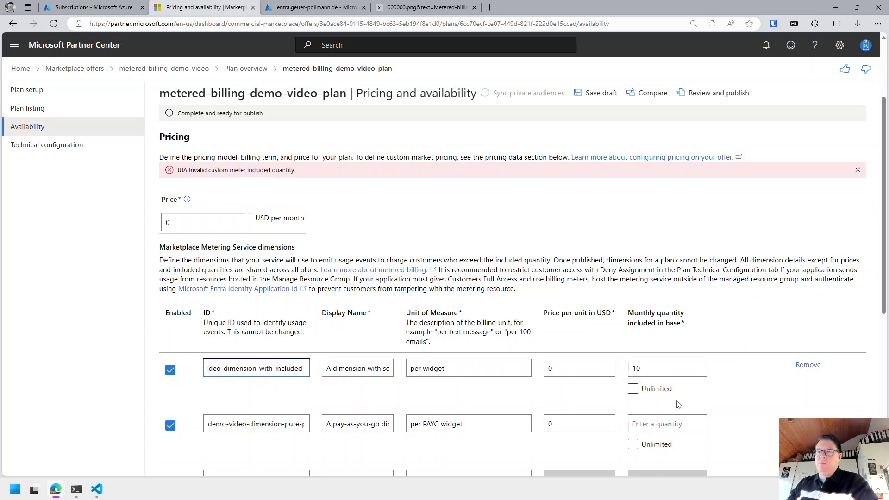
pyautogui.write('wid')
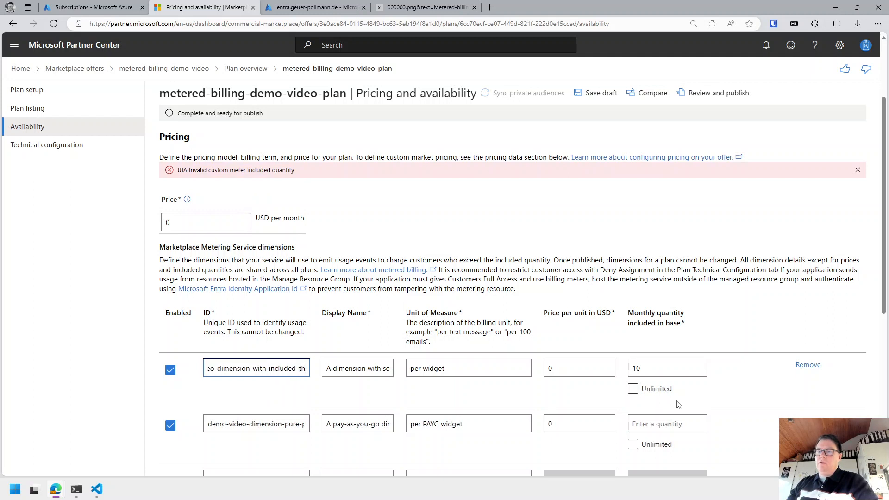
pyautogui.write('get')
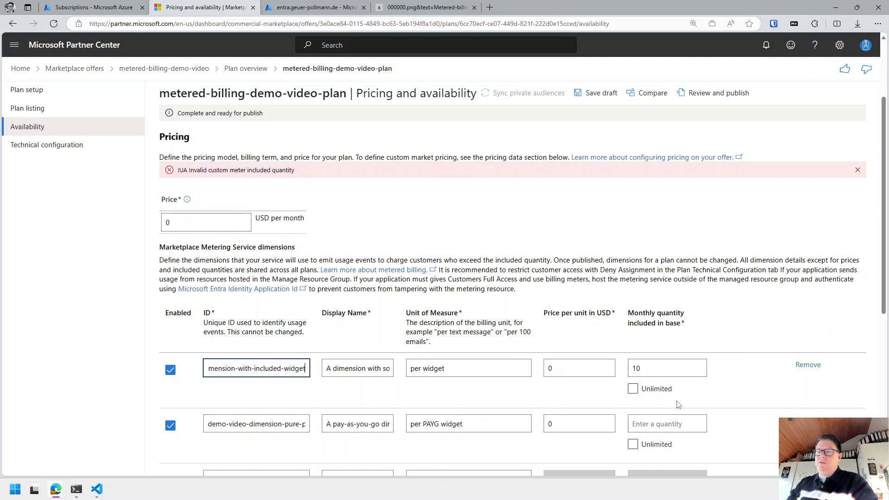
pyautogui.press('Tab')
pyautogui.press('Tab')
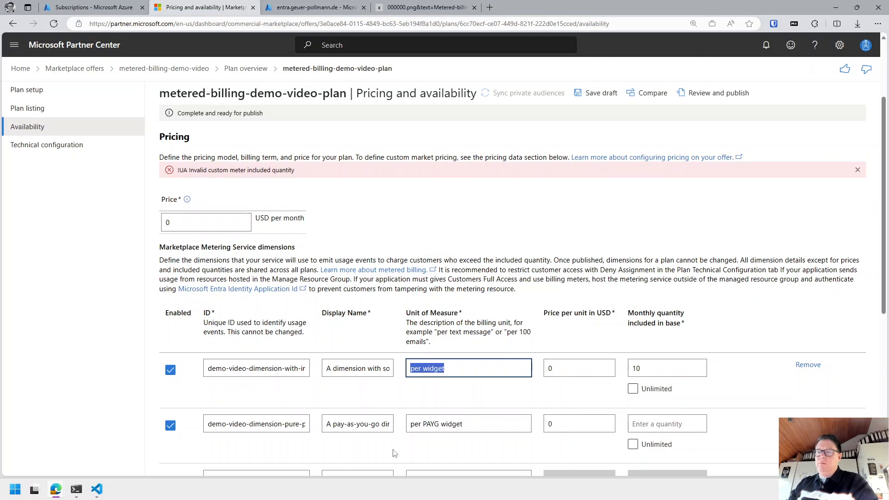
# Change the first dimension's display name to say 'widgets' instead of 'quantity'.
pyautogui.click(275, 427)
pyautogui.press('End')
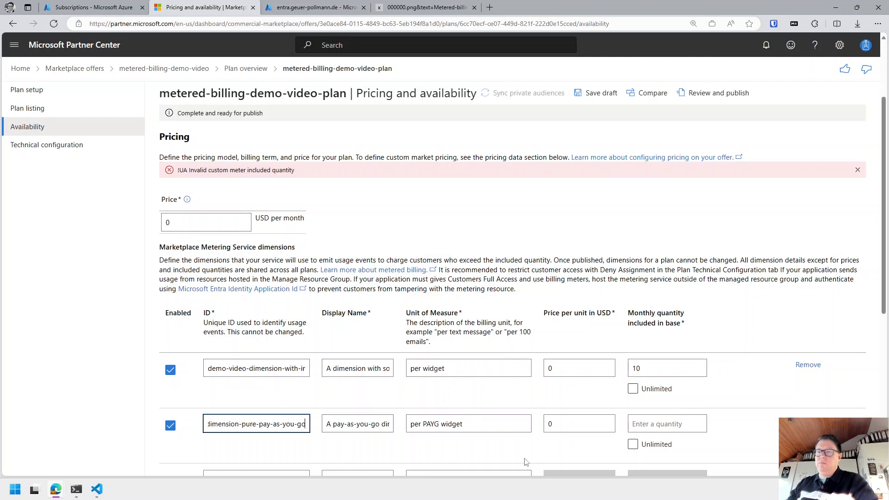
pyautogui.press('Tab')
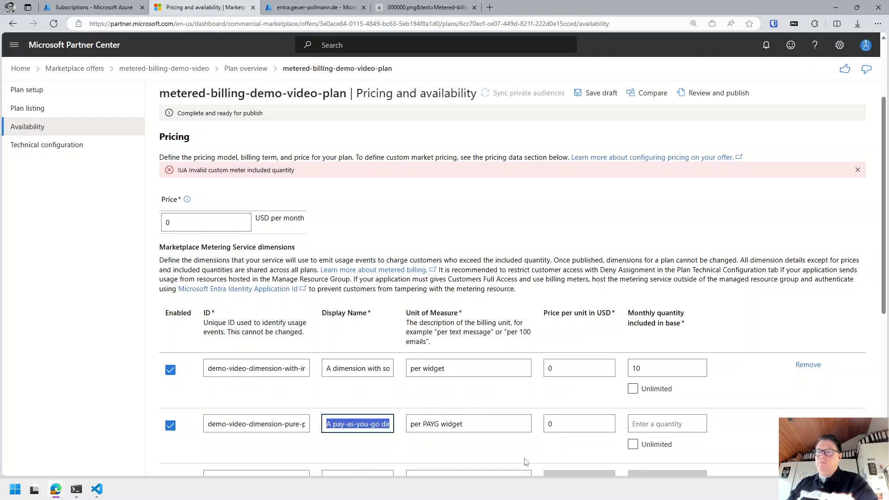
pyautogui.scroll(-2, 529, 454)
pyautogui.click(282, 393)
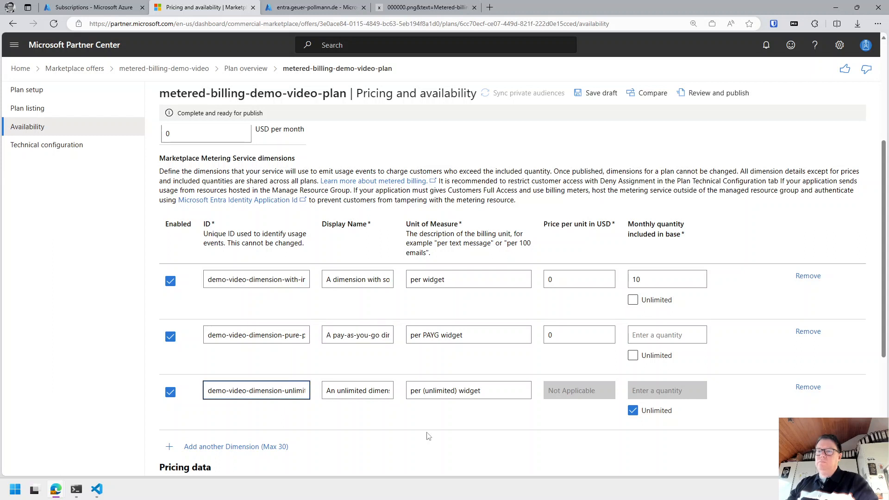
pyautogui.press('End')
pyautogui.click(373, 280)
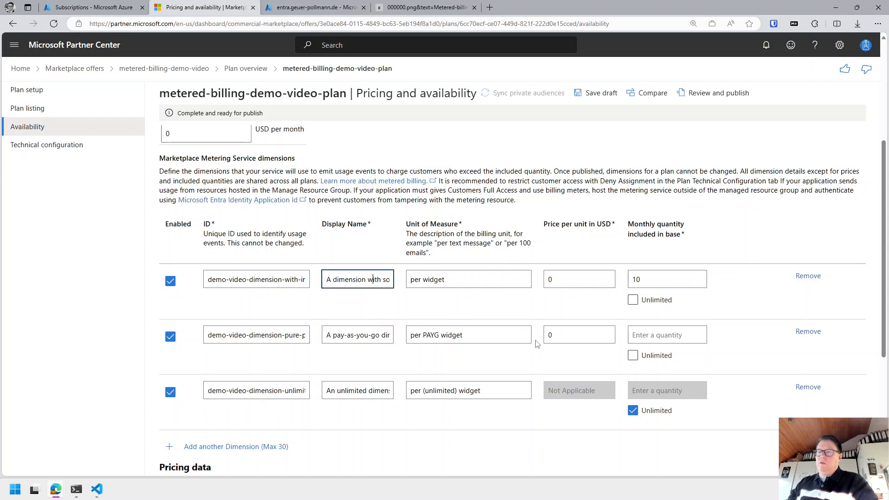
pyautogui.press('End')
pyautogui.press('BackSpace')
pyautogui.press('BackSpace')
pyautogui.press('BackSpace')
pyautogui.press('BackSpace')
pyautogui.press('BackSpace')
pyautogui.press('BackSpace')
pyautogui.press('BackSpace')
pyautogui.press('BackSpace')
pyautogui.write('w')
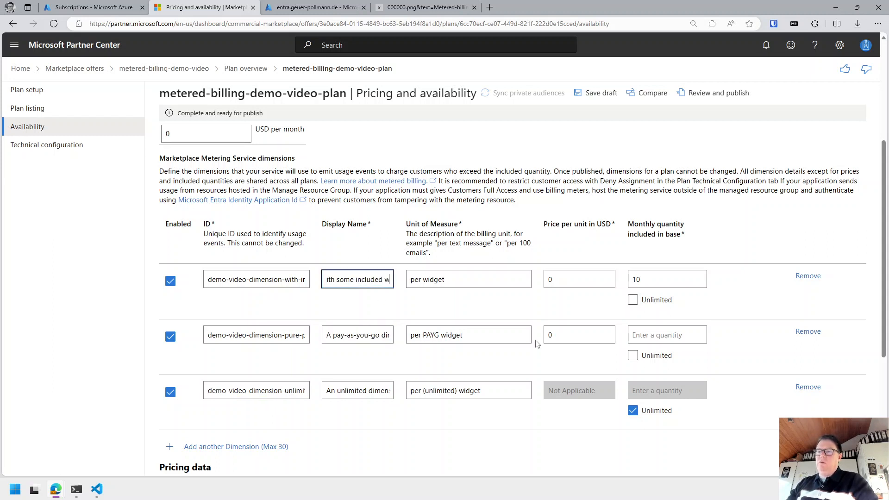
pyautogui.write('idgets')
pyautogui.press('Tab')
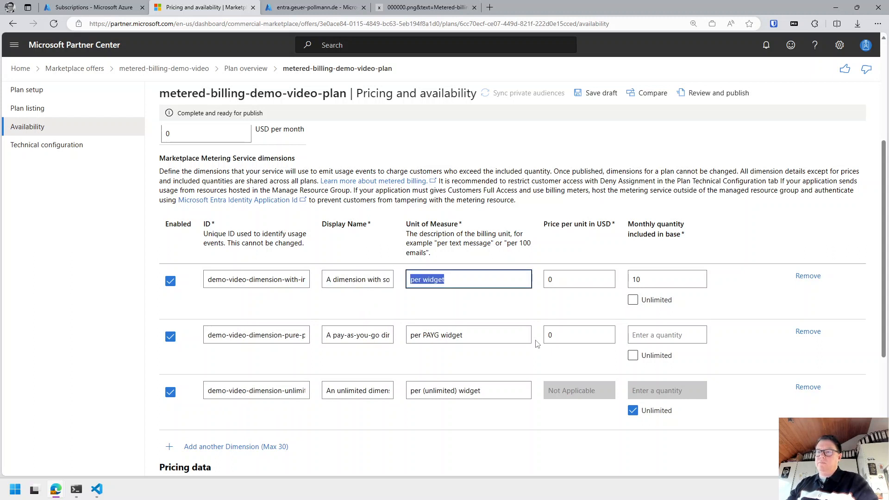
pyautogui.press('Tab')
pyautogui.click(380, 334)
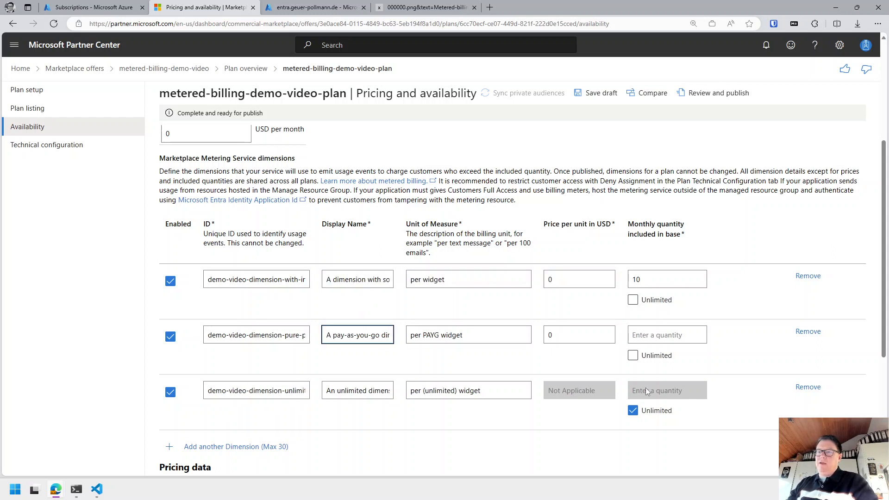
pyautogui.press('End')
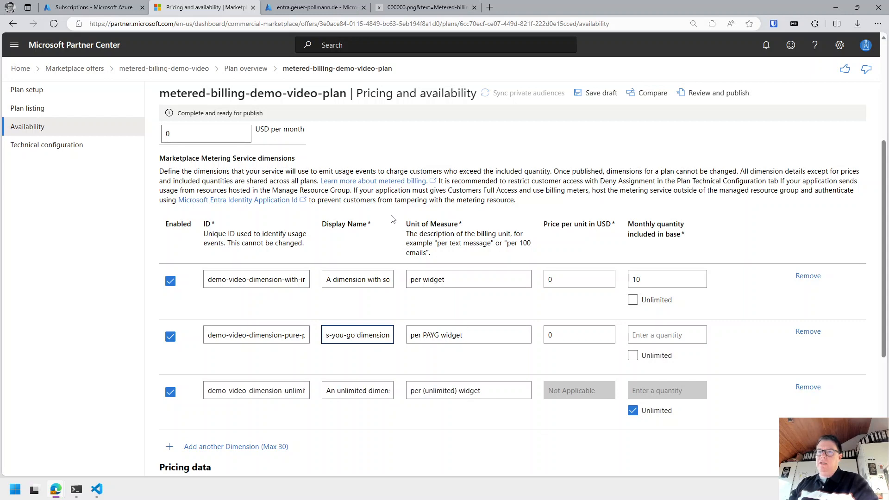
pyautogui.scroll(-5, 392, 231)
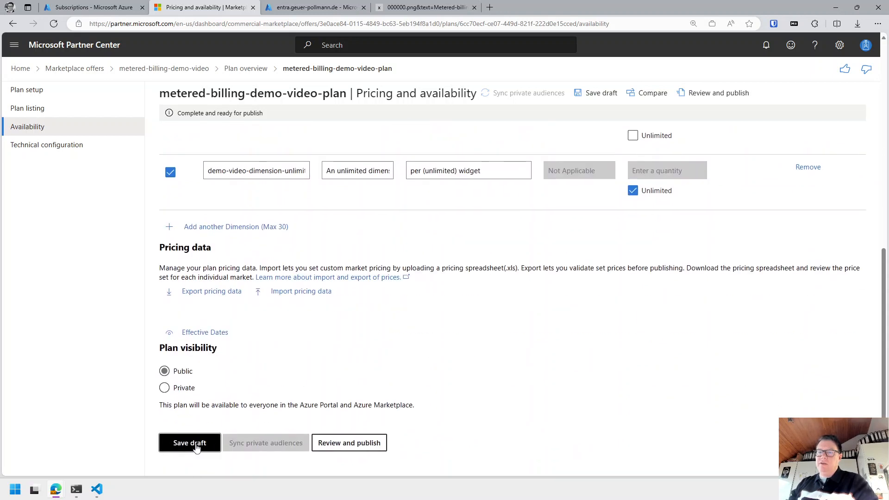
pyautogui.click(196, 445)
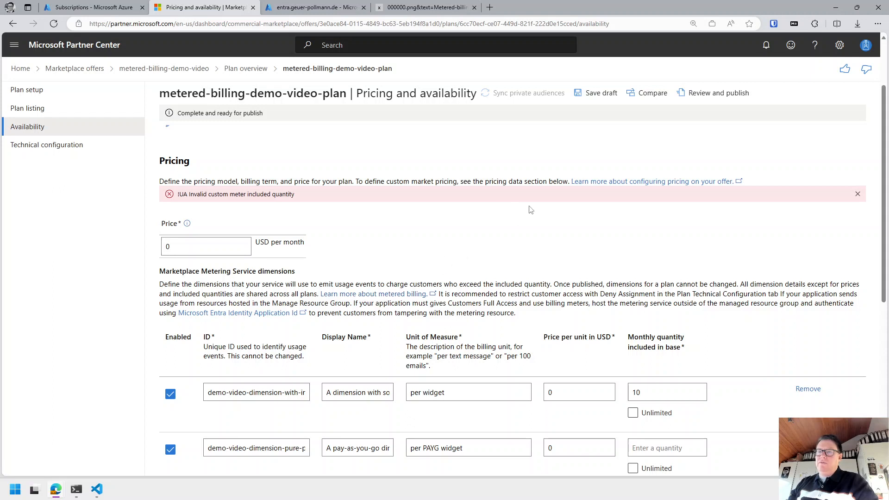
pyautogui.click(859, 195)
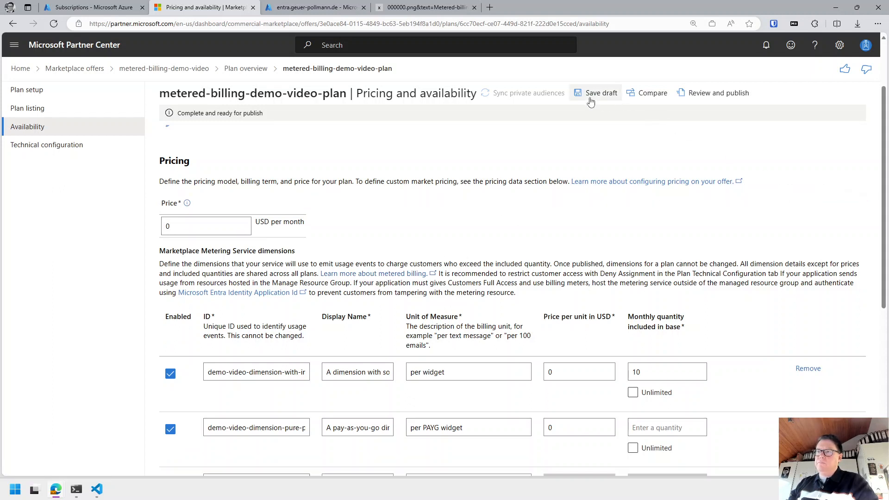
pyautogui.click(591, 96)
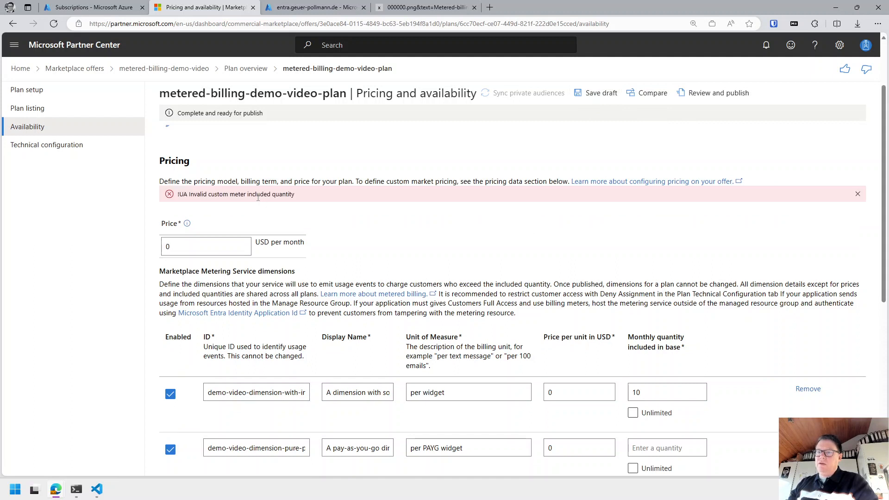
pyautogui.scroll(-3, 265, 326)
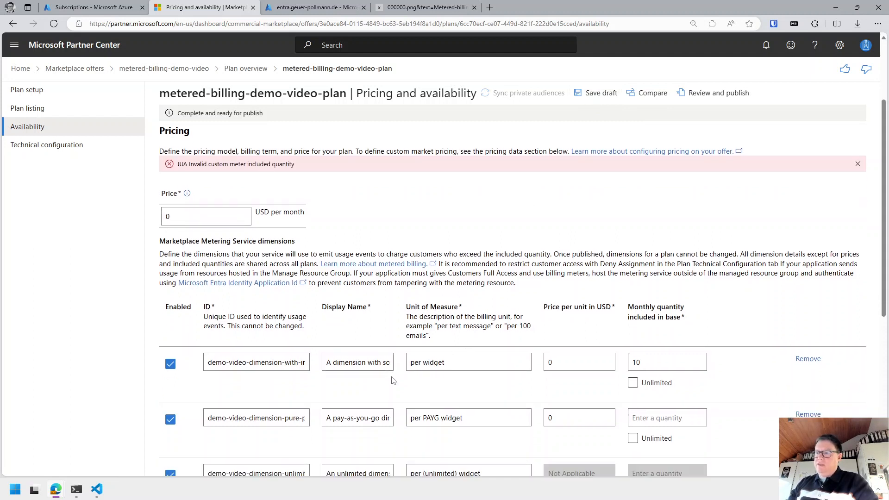
pyautogui.moveTo(265, 327); pyautogui.dragTo(377, 324)
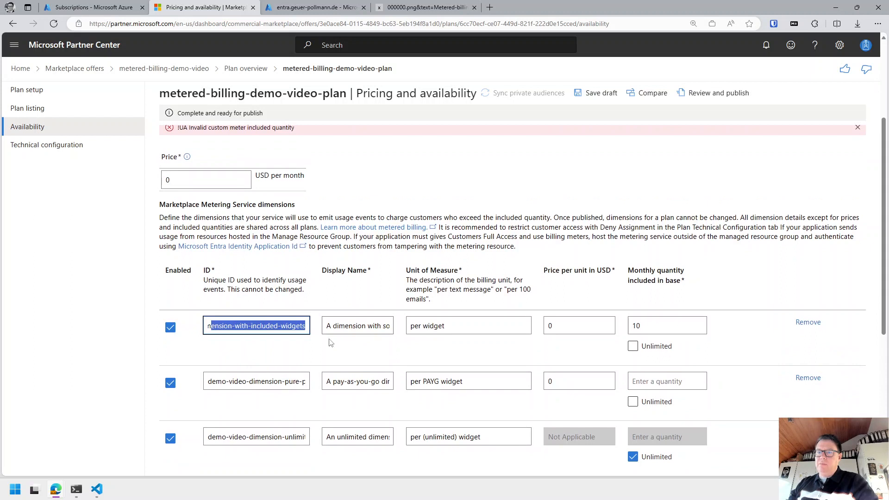
pyautogui.moveTo(238, 382); pyautogui.dragTo(363, 382)
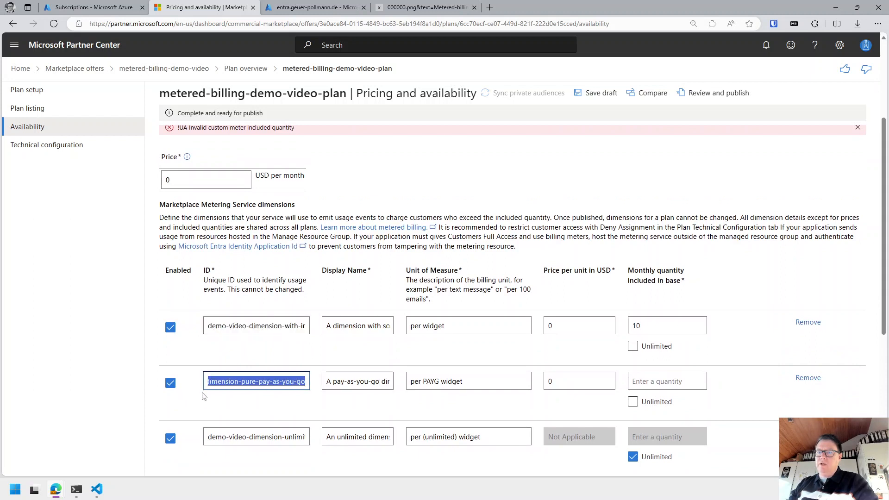
pyautogui.moveTo(225, 437); pyautogui.dragTo(431, 435)
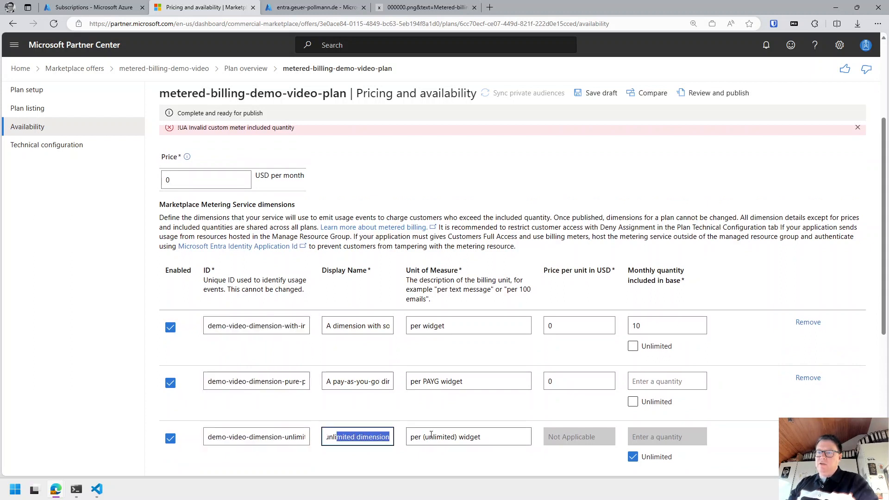
pyautogui.moveTo(329, 381); pyautogui.dragTo(440, 382)
pyautogui.moveTo(329, 325); pyautogui.dragTo(492, 328)
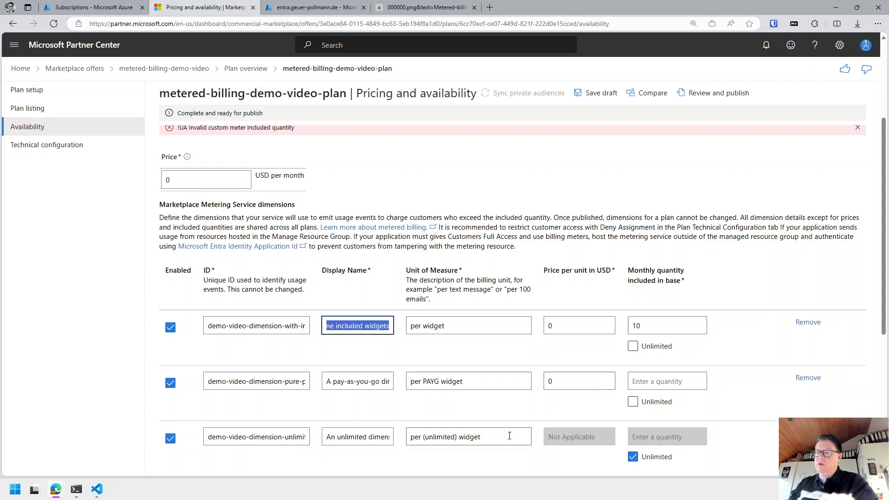
pyautogui.scroll(-2, 579, 431)
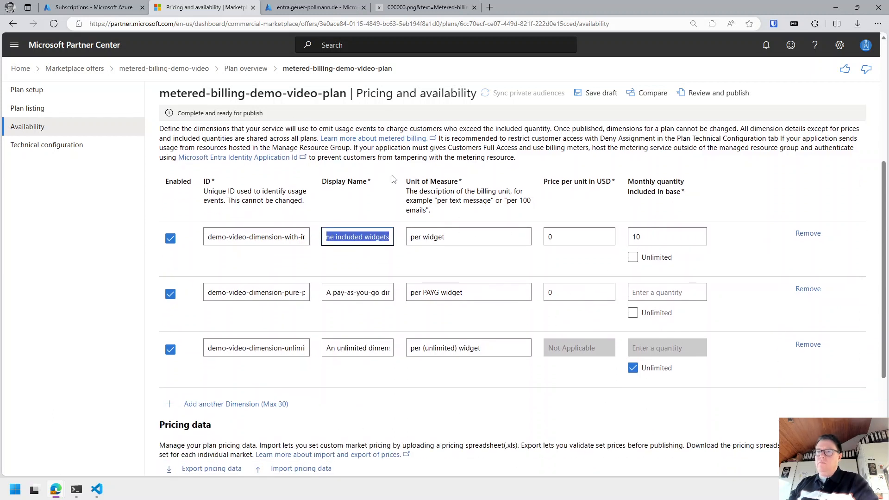
pyautogui.click(601, 95)
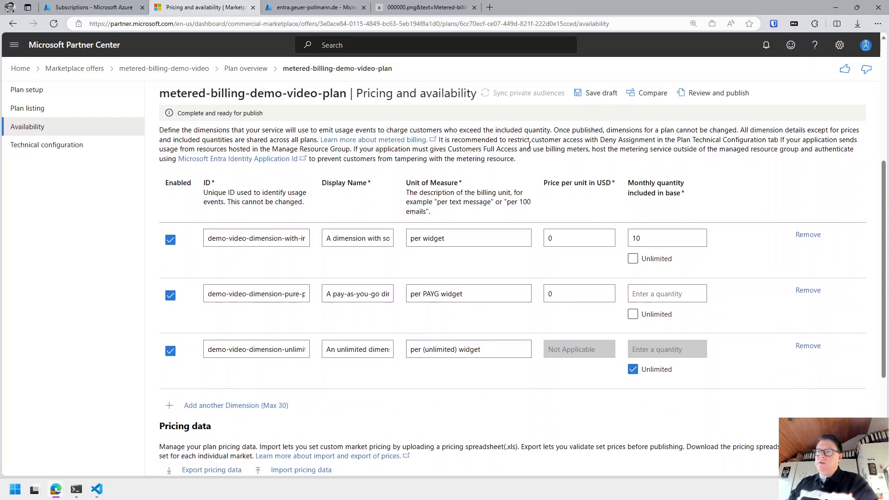
pyautogui.scroll(2, 530, 149)
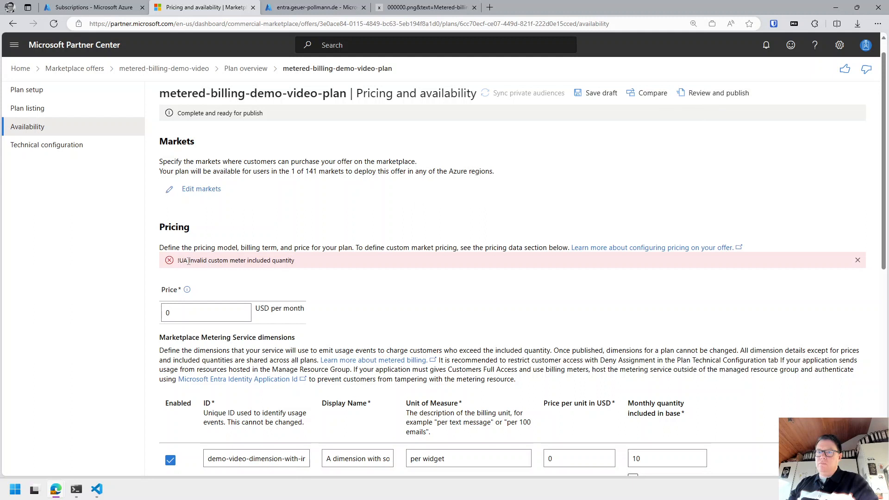
pyautogui.moveTo(189, 262); pyautogui.dragTo(298, 261)
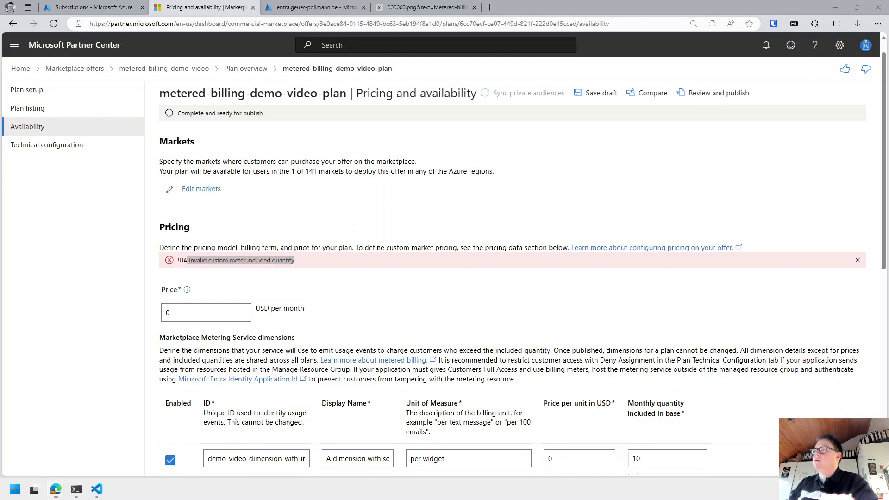
pyautogui.scroll(-4, 447, 189)
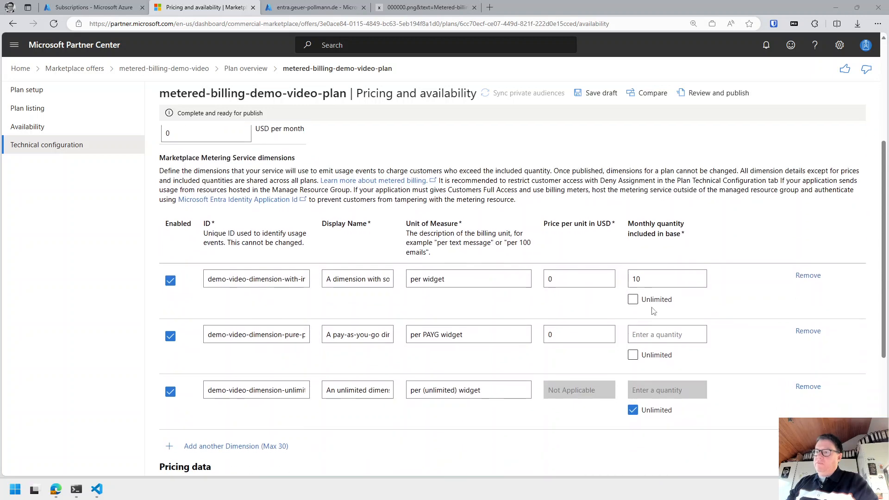
# Set the pay-as-you-go dimension's monthly included quantity to 0 and save the draft.
pyautogui.click(657, 336)
pyautogui.write('0')
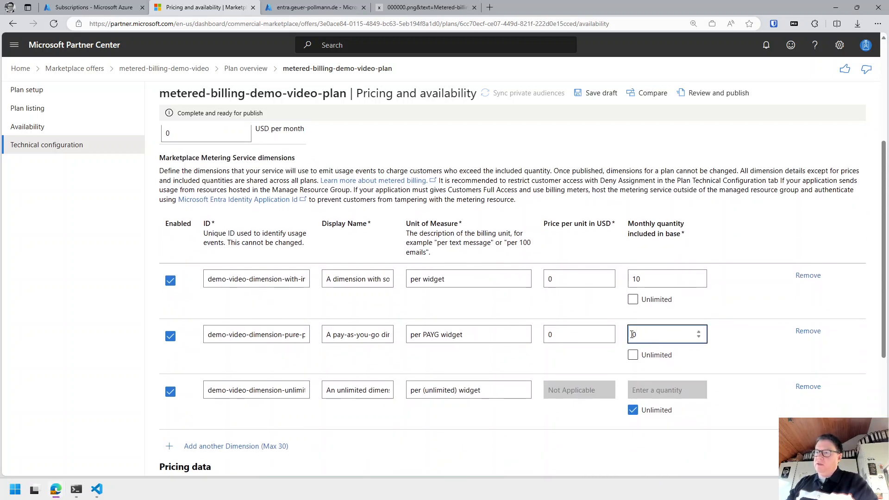
pyautogui.scroll(-5, 269, 380)
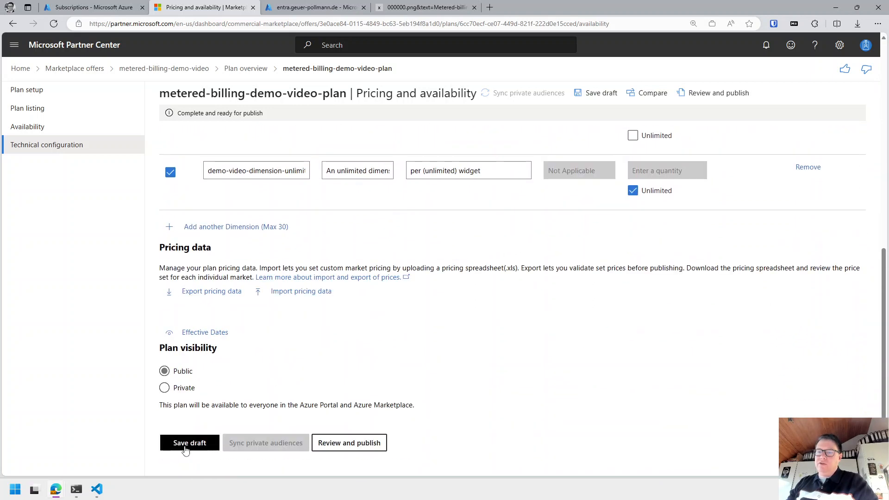
pyautogui.click(188, 443)
# Review the saved dimensions, checking the first dimension's full ID.
pyautogui.scroll(5, 366, 352)
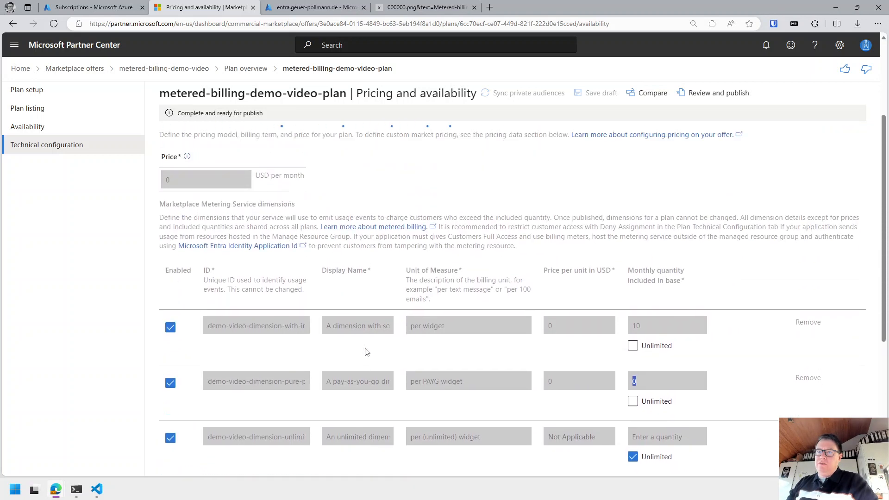
pyautogui.scroll(3, 366, 352)
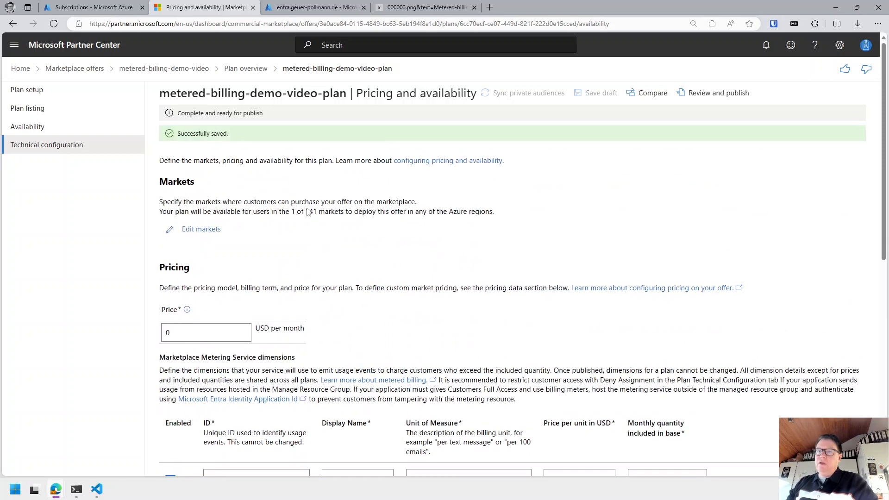
pyautogui.scroll(-2, 249, 258)
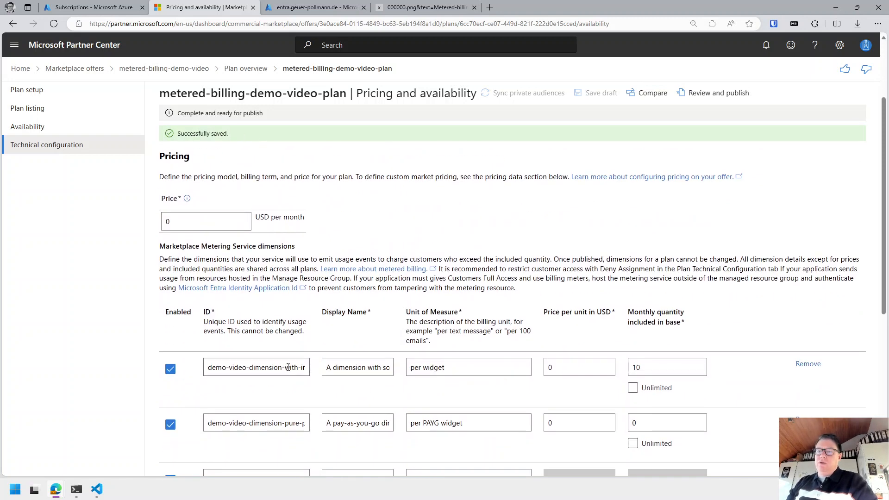
pyautogui.moveTo(278, 373); pyautogui.dragTo(355, 362)
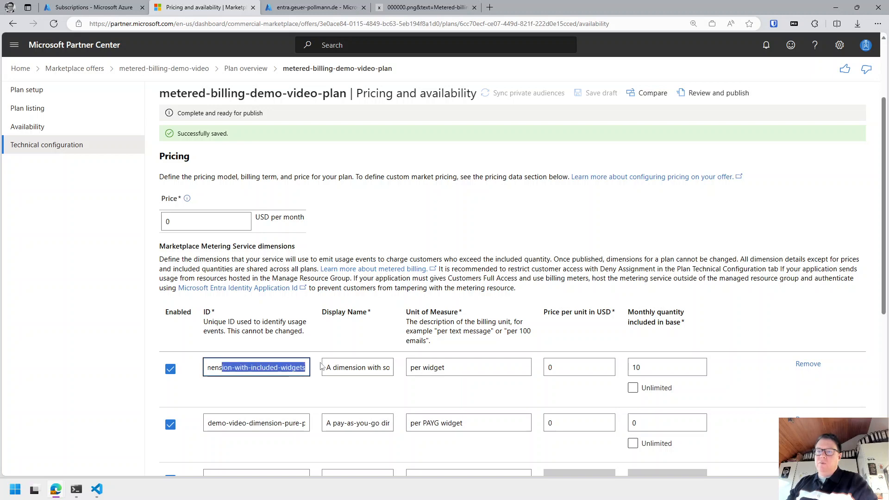
pyautogui.scroll(2, 319, 366)
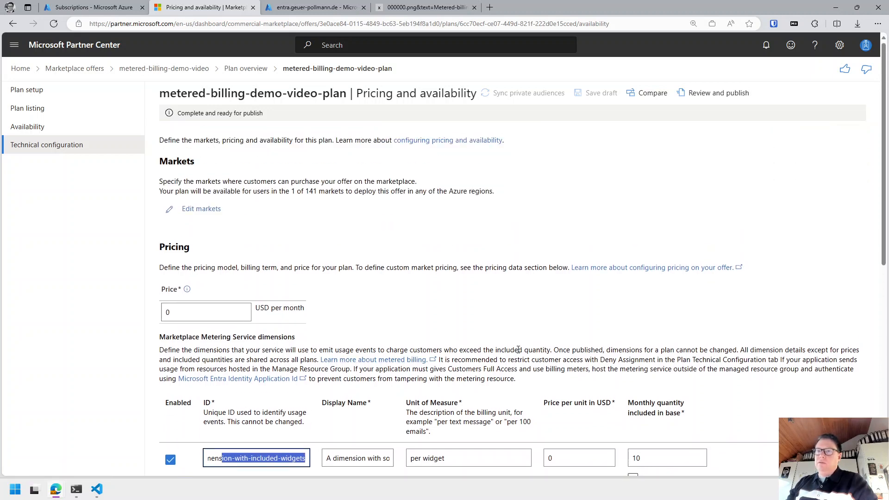
pyautogui.scroll(-2, 518, 349)
pyautogui.scroll(-1, 655, 423)
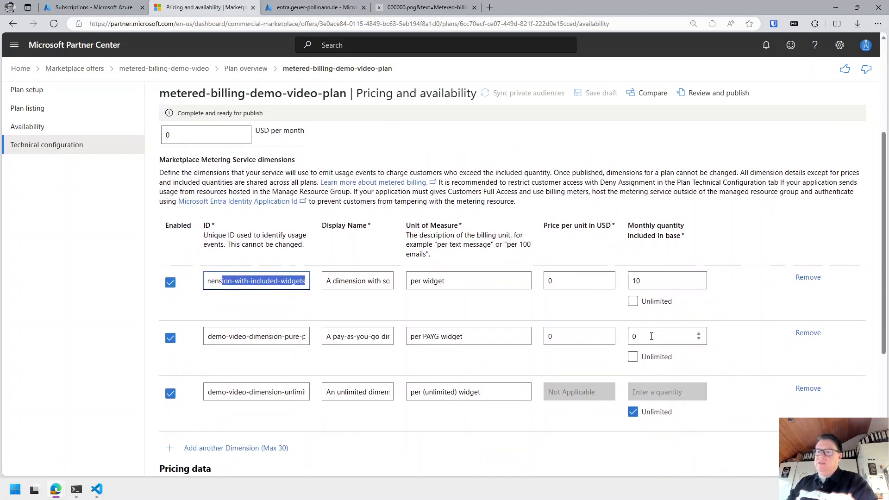
pyautogui.scroll(-2, 651, 336)
pyautogui.scroll(-2, 288, 192)
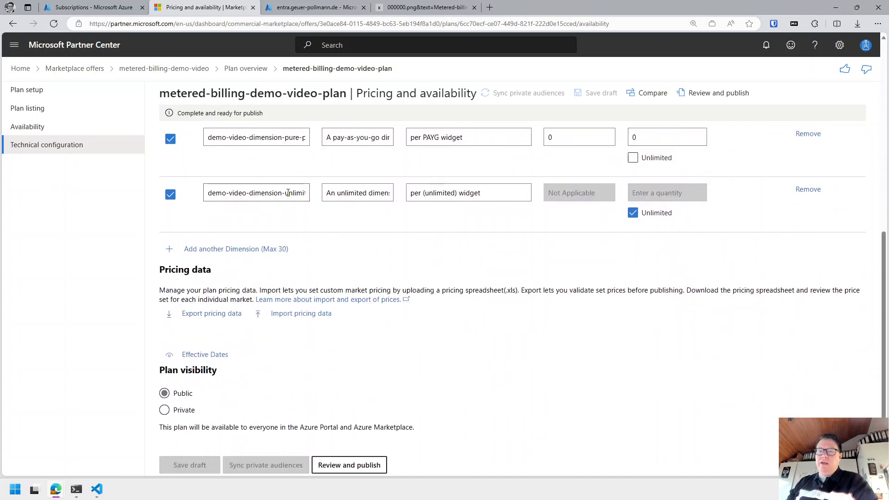
pyautogui.scroll(-1, 288, 193)
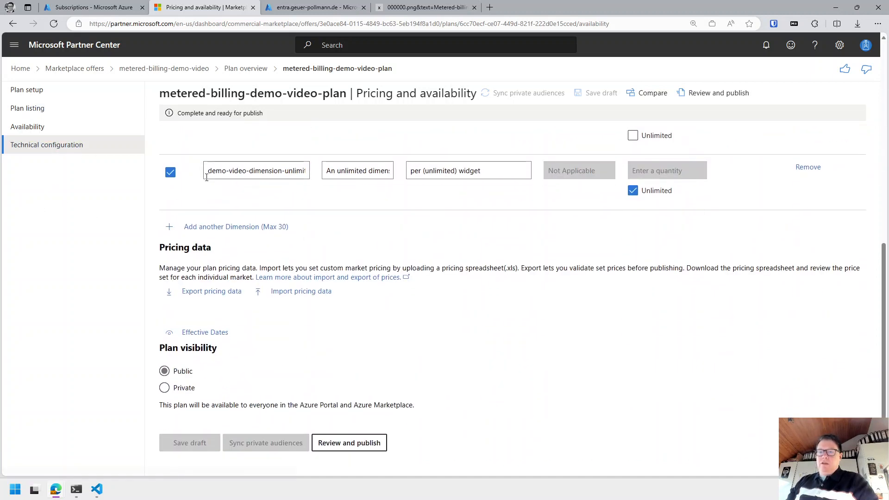
# Open the plan's Technical configuration and enter package version 0.0.1.
pyautogui.click(37, 147)
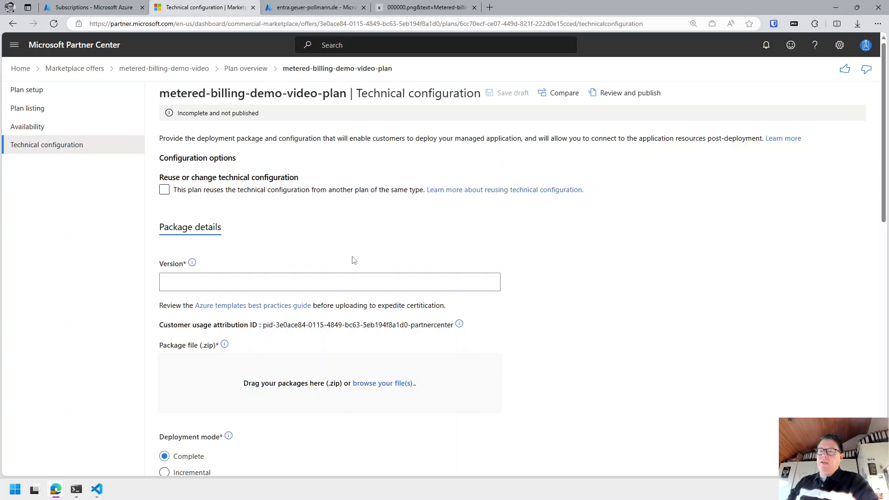
pyautogui.click(295, 283)
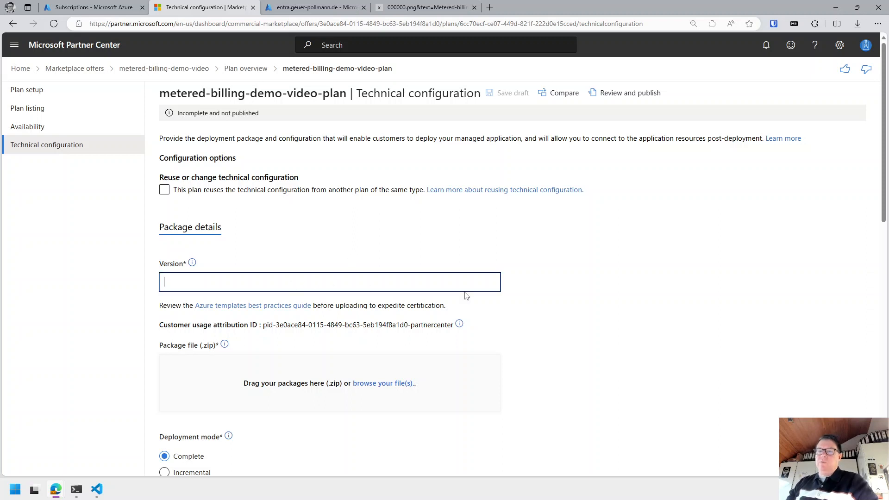
pyautogui.write('0.0.1')
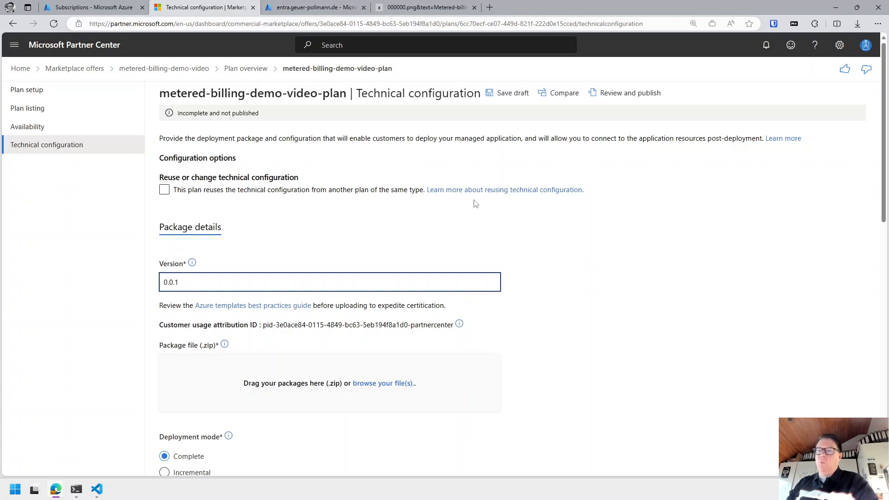
pyautogui.scroll(-1, 475, 204)
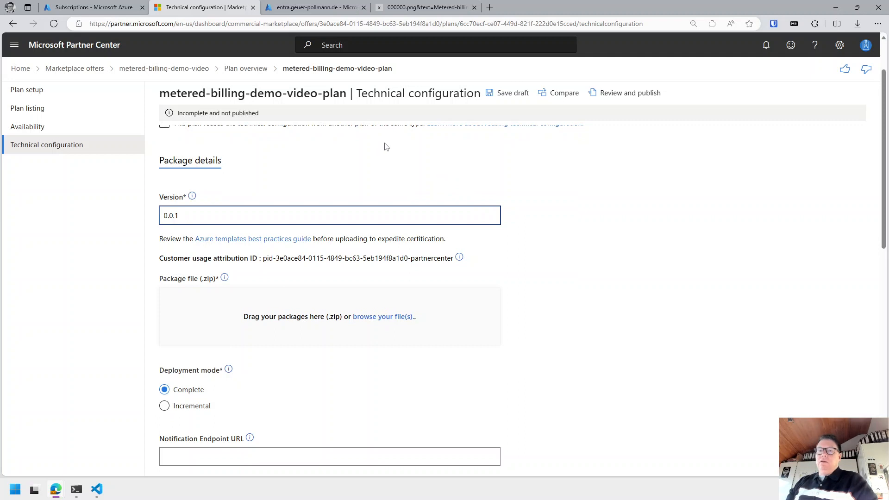
# Leave Technical configuration unsaved for Availability and copy the first dimension ID into the VS Code note.
pyautogui.click(35, 128)
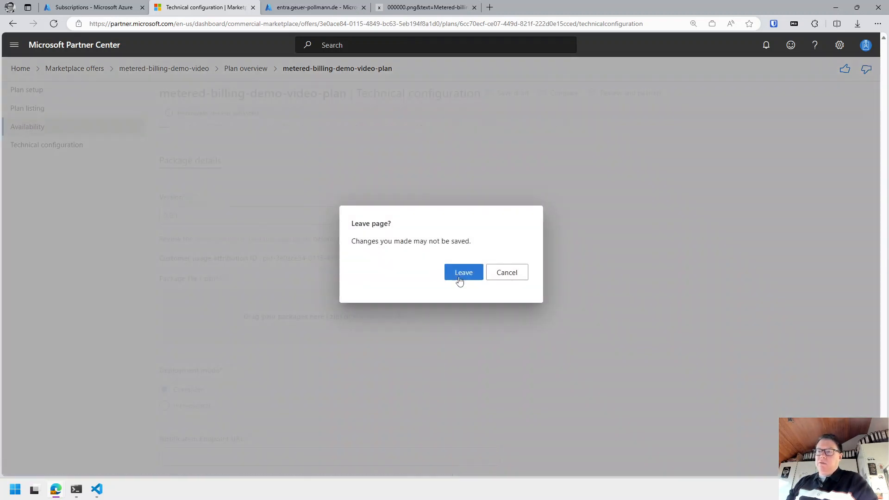
pyautogui.click(470, 273)
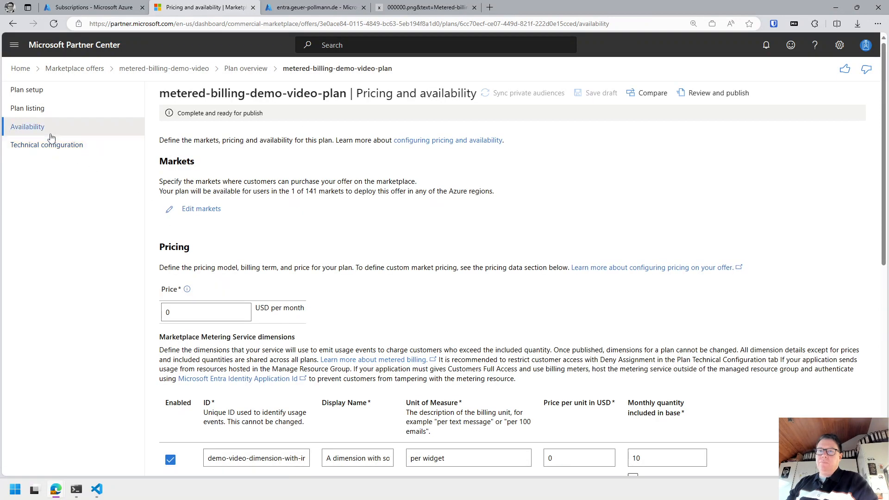
pyautogui.scroll(-2, 201, 207)
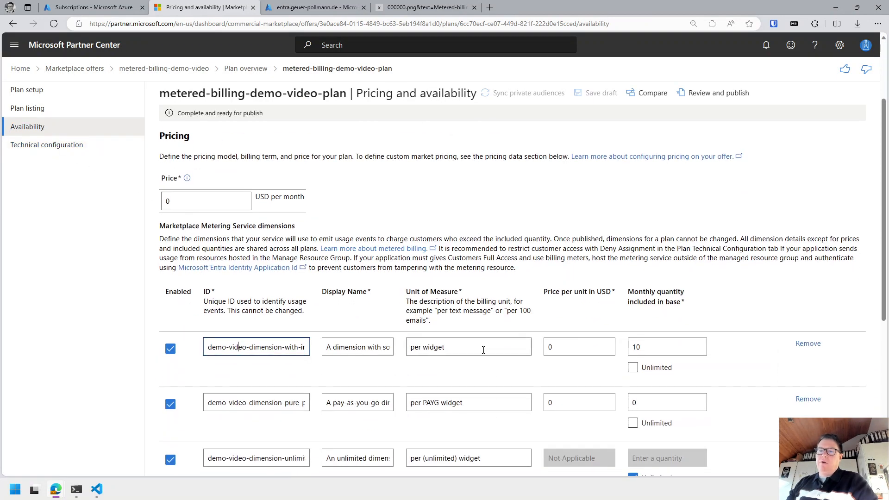
pyautogui.hotkey('ctrl', 'a')
pyautogui.hotkey('alt', 'Tab')
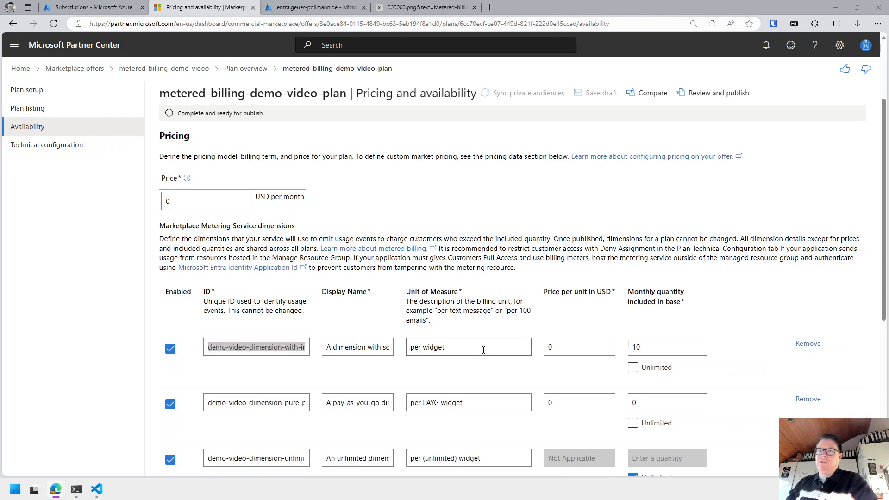
pyautogui.press('Return')
pyautogui.press('Return')
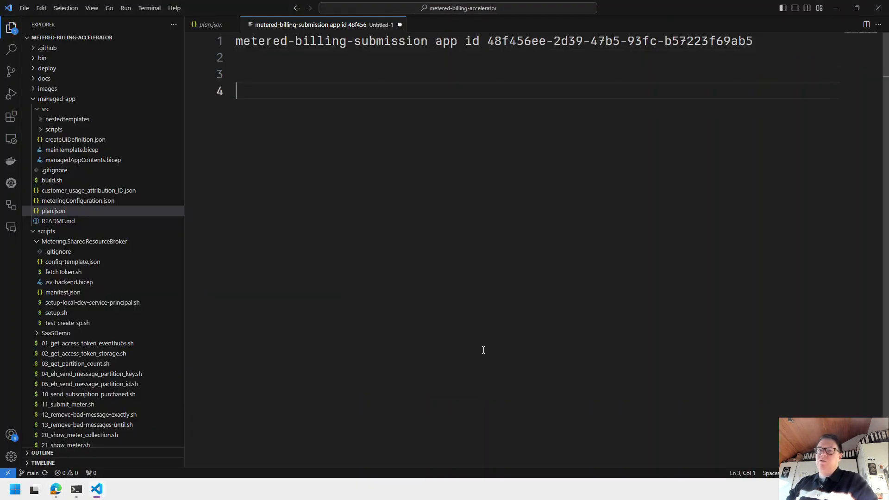
# Add a 'Dimension names' heading with the first dimension ID as a bullet.
pyautogui.write('Vi')
pyautogui.press('BackSpace')
pyautogui.press('BackSpace')
pyautogui.write('D')
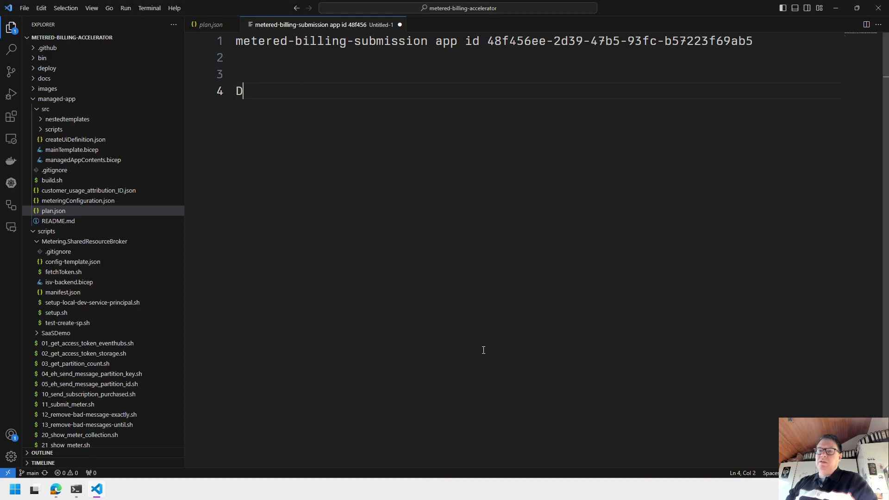
pyautogui.write('imension names')
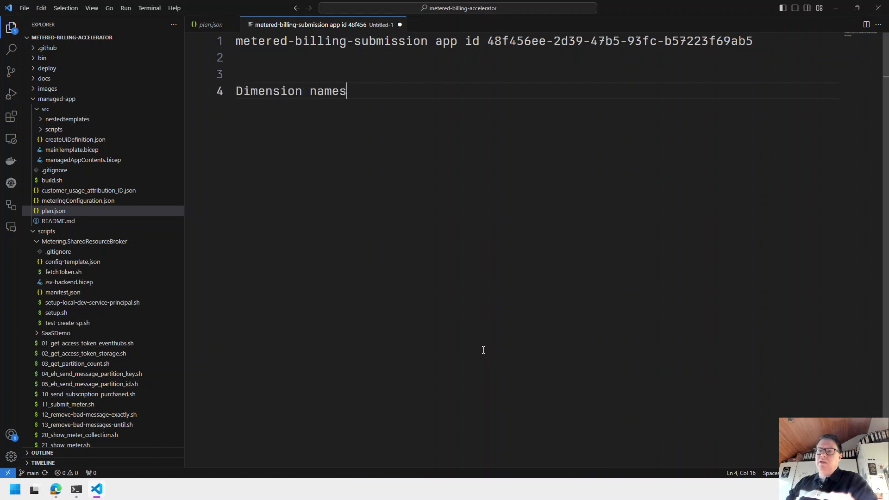
pyautogui.press('Return')
pyautogui.write('-')
pyautogui.write('demo-video-dimension-with-included-widgets')
pyautogui.press('Return')
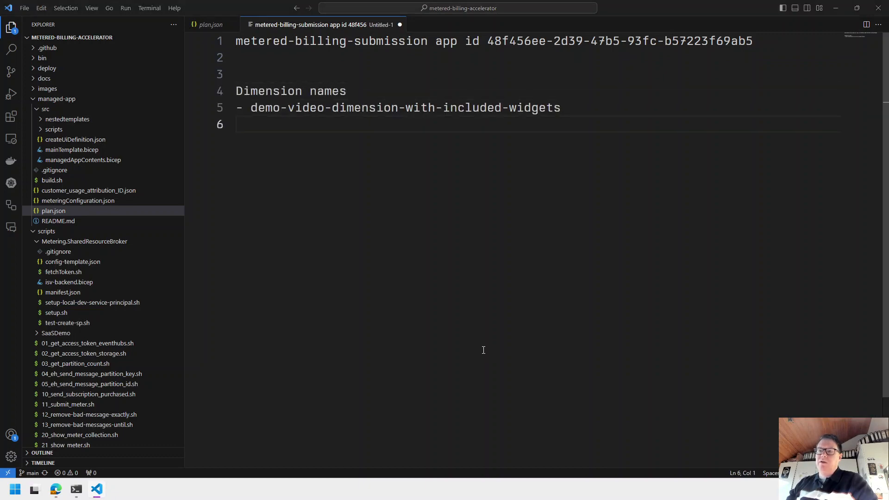
# Add the pay-as-you-go and unlimited dimension IDs as bullets below it.
pyautogui.hotkey('alt', 'Tab')
pyautogui.click(227, 403)
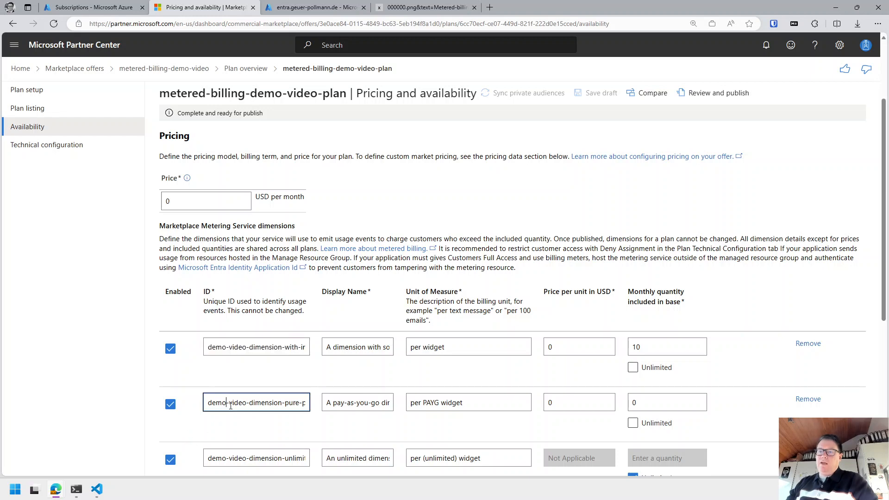
pyautogui.hotkey('ctrl', 'a')
pyautogui.hotkey('ctrl', 'c')
pyautogui.hotkey('alt', 'Tab')
pyautogui.write('-')
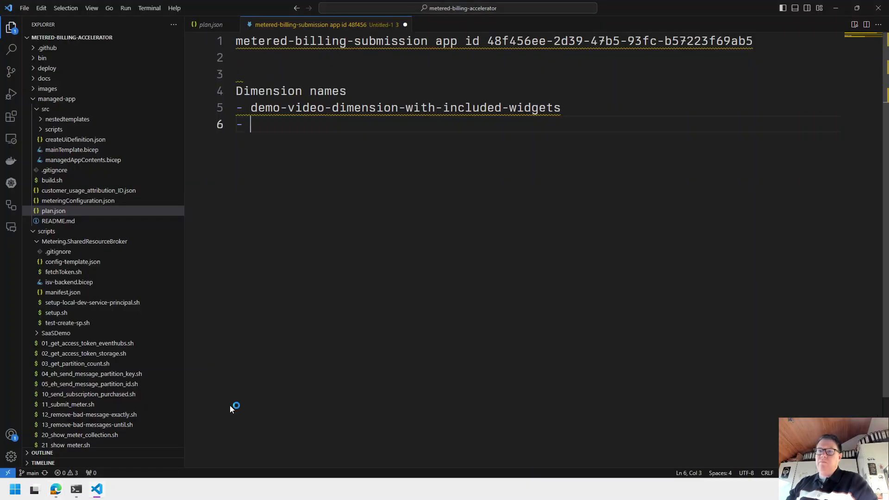
pyautogui.hotkey('ctrl', 'v')
pyautogui.press('Return')
pyautogui.hotkey('alt', 'Tab')
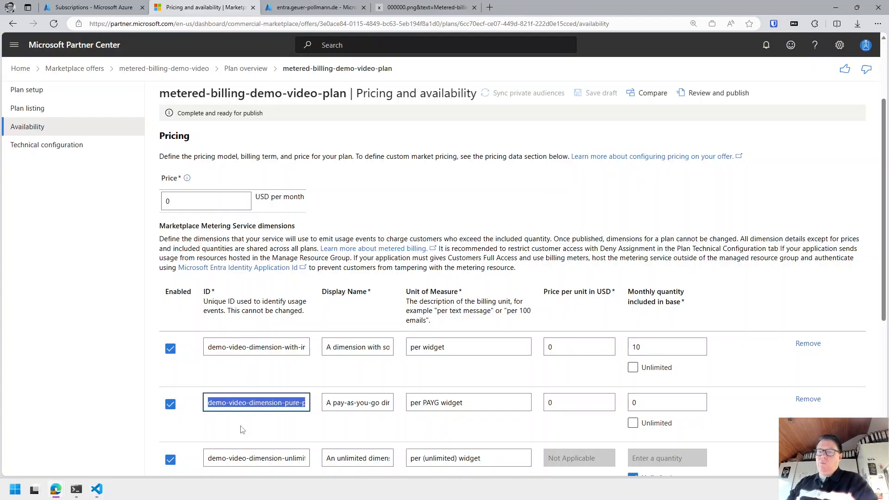
pyautogui.click(255, 458)
pyautogui.hotkey('ctrl', 'a')
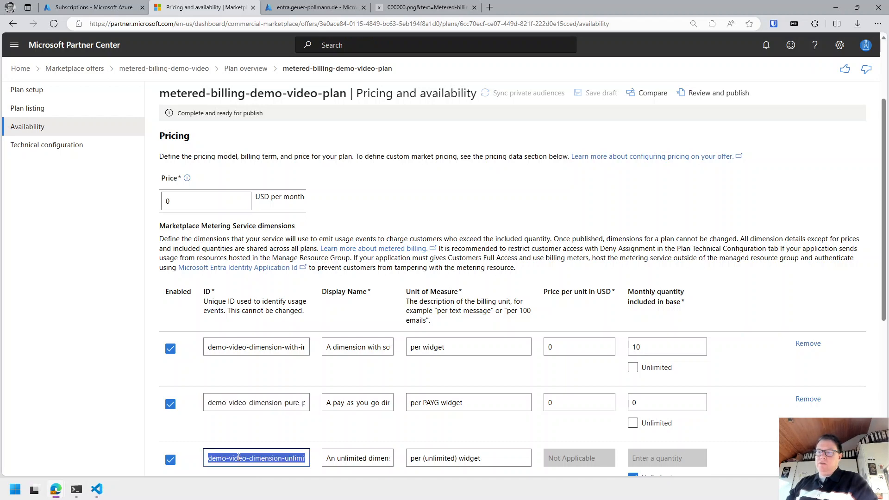
pyautogui.hotkey('ctrl', 'c')
pyautogui.hotkey('alt', 'Tab')
pyautogui.write('-')
pyautogui.hotkey('ctrl', 'v')
# Append '(has 10 included)' to the first dimension's line.
pyautogui.press('Up')
pyautogui.press('Up')
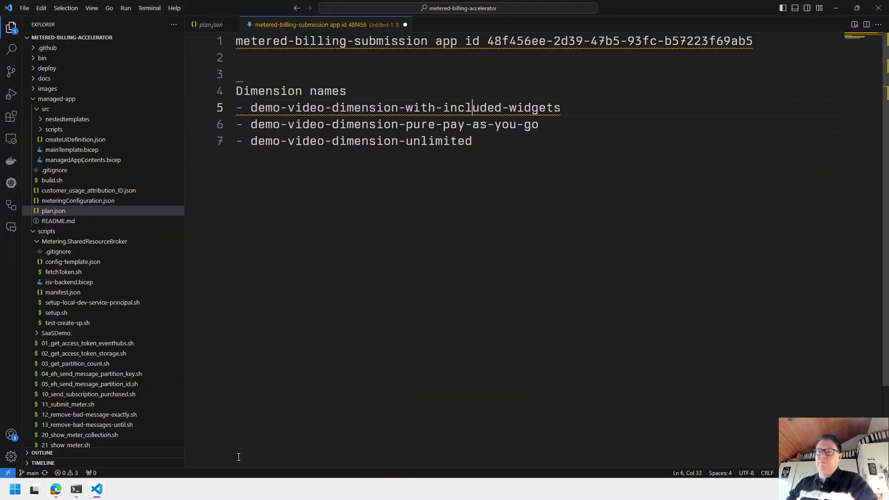
pyautogui.press('End')
pyautogui.write('(')
pyautogui.hotkey('alt', 'Tab')
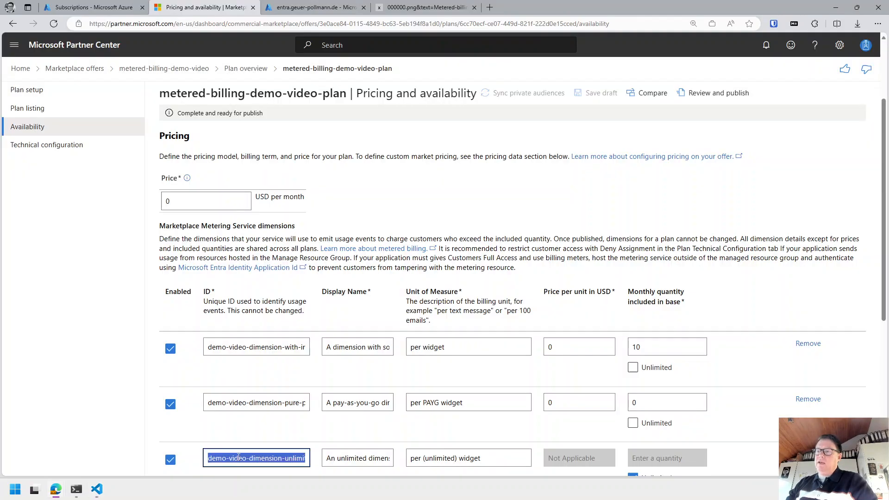
pyautogui.hotkey('alt', 'Tab')
pyautogui.write('has ')
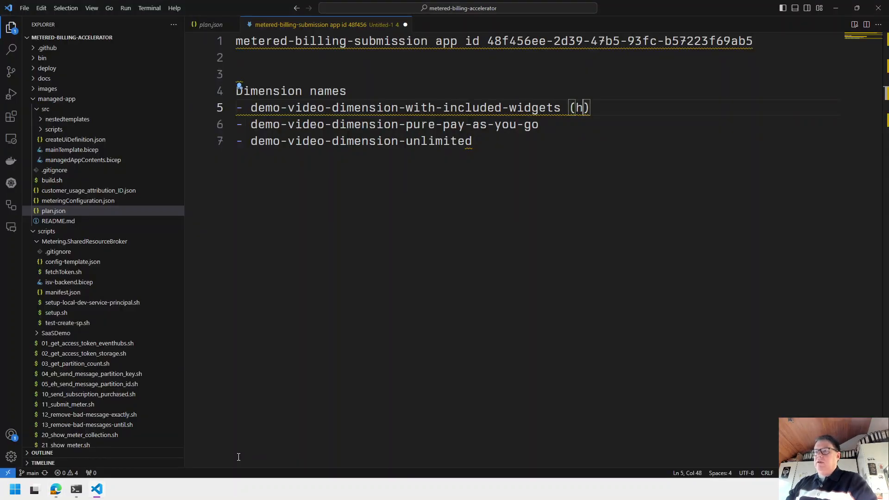
pyautogui.write('10 included')
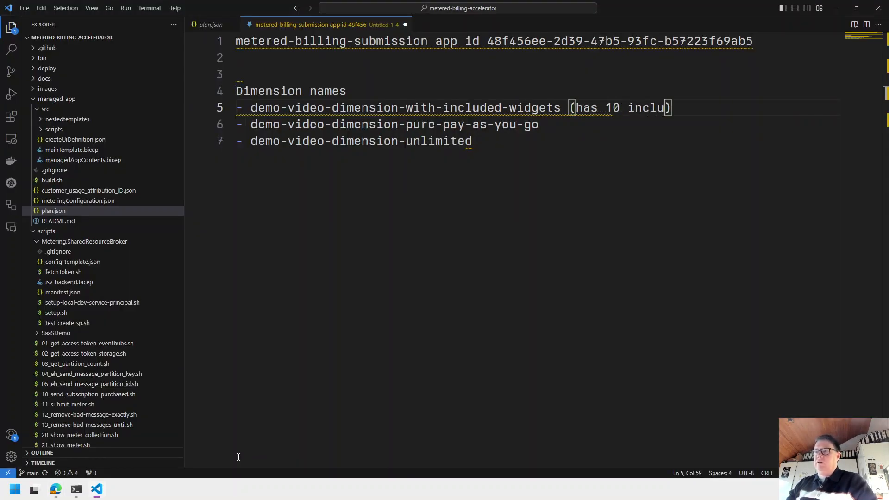
pyautogui.hotkey('ctrl', 'End')
pyautogui.press('Return')
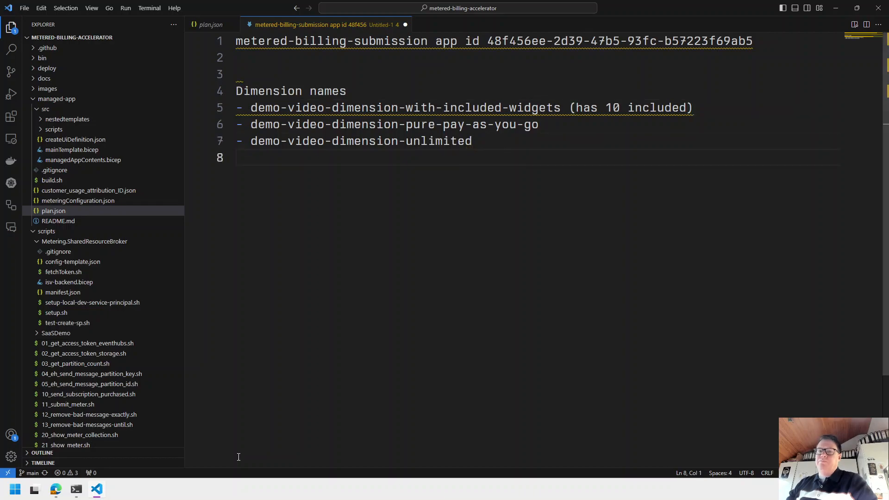
pyautogui.hotkey('alt', 'Tab')
pyautogui.scroll(-5, 438, 287)
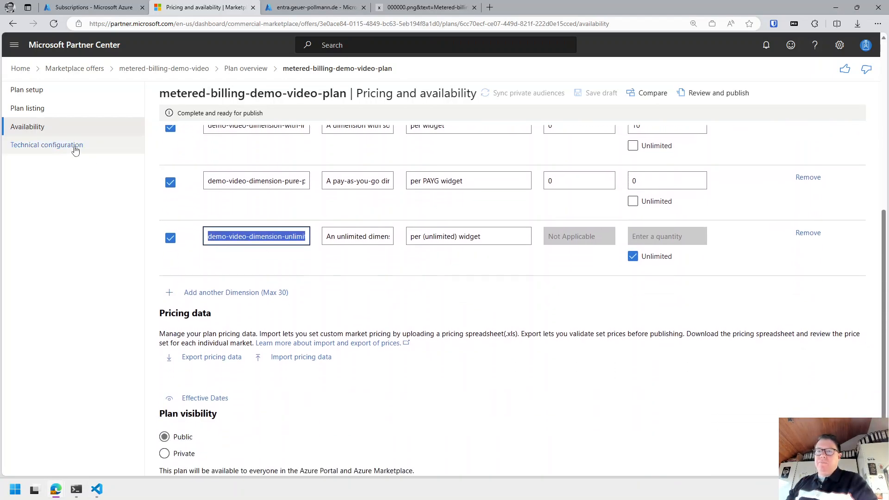
# Copy the plan's customer usage attribution ID into the note under 'Partner center ID'.
pyautogui.click(61, 148)
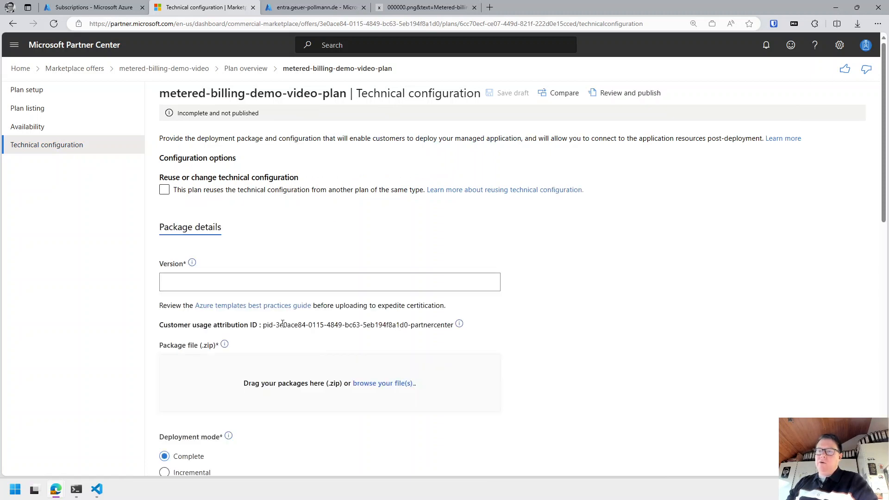
pyautogui.moveTo(267, 324); pyautogui.dragTo(427, 324)
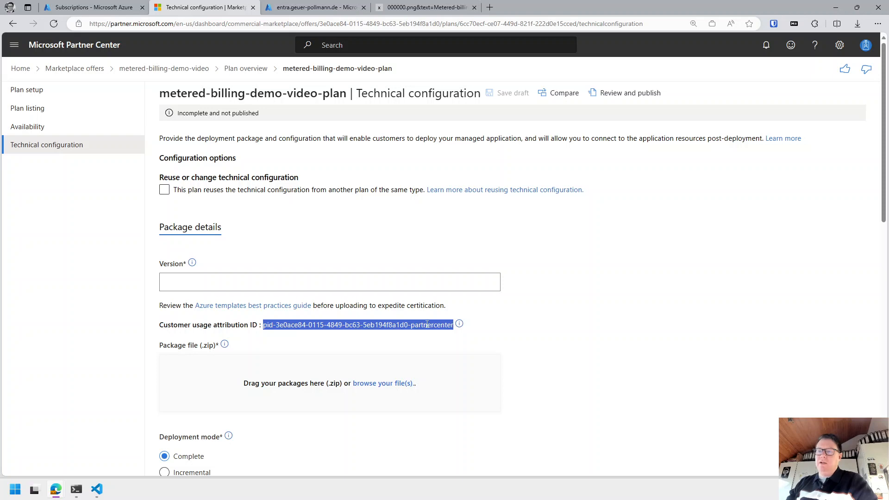
pyautogui.hotkey('alt', 'Tab')
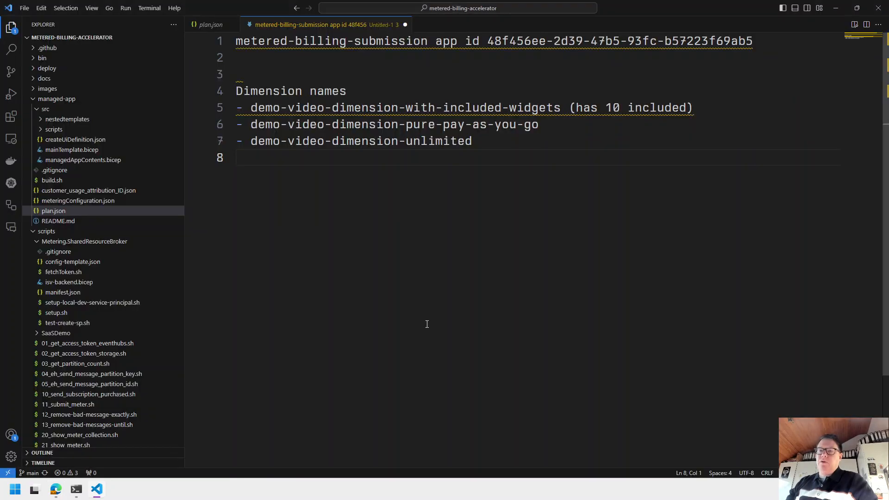
pyautogui.press('Return')
pyautogui.write('Partner center ID')
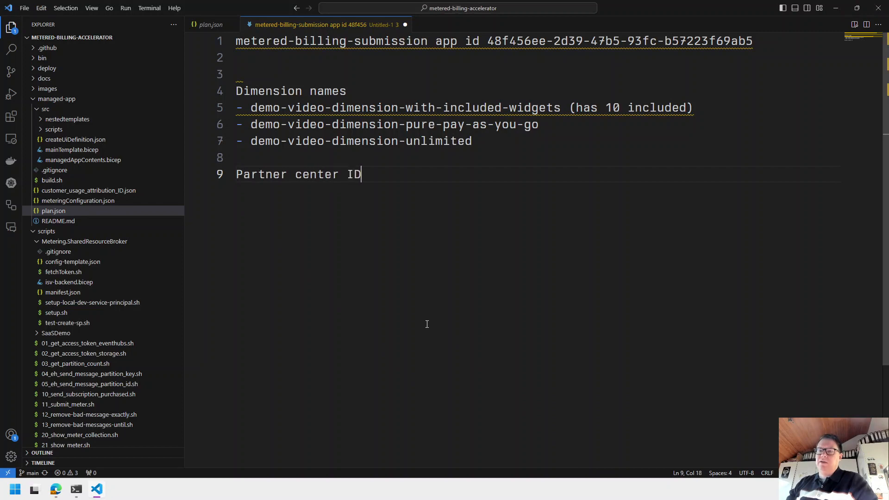
pyautogui.press('Return')
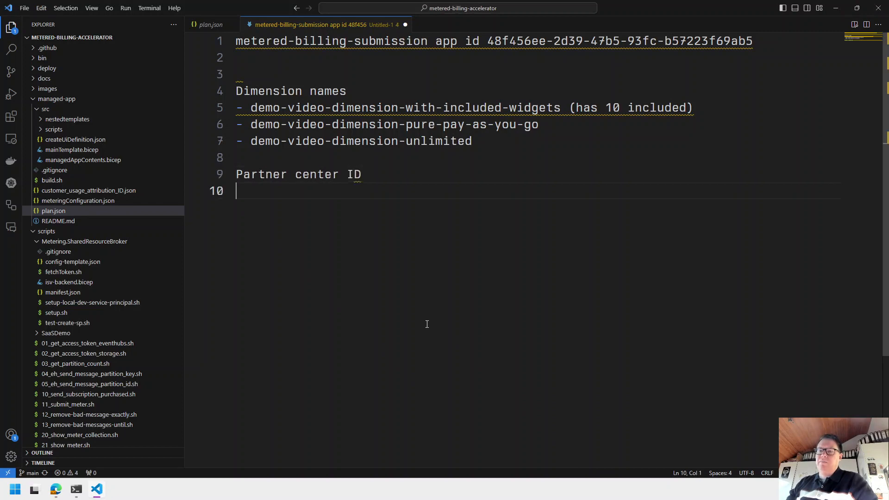
pyautogui.hotkey('ctrl', 'v')
pyautogui.press('Return')
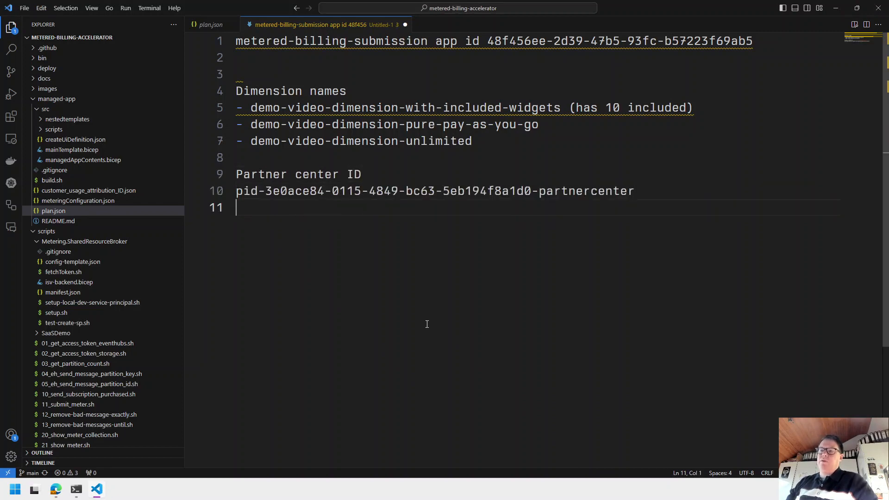
pyautogui.hotkey('alt', 'Tab')
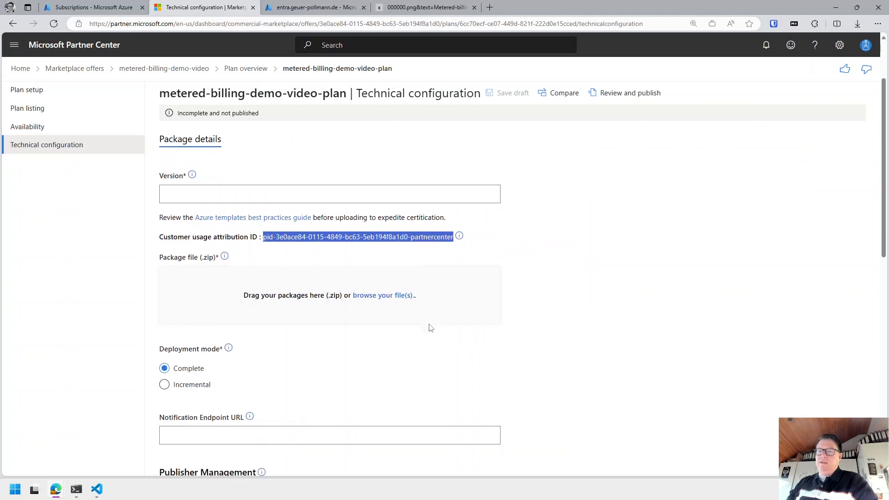
pyautogui.scroll(-1, 431, 327)
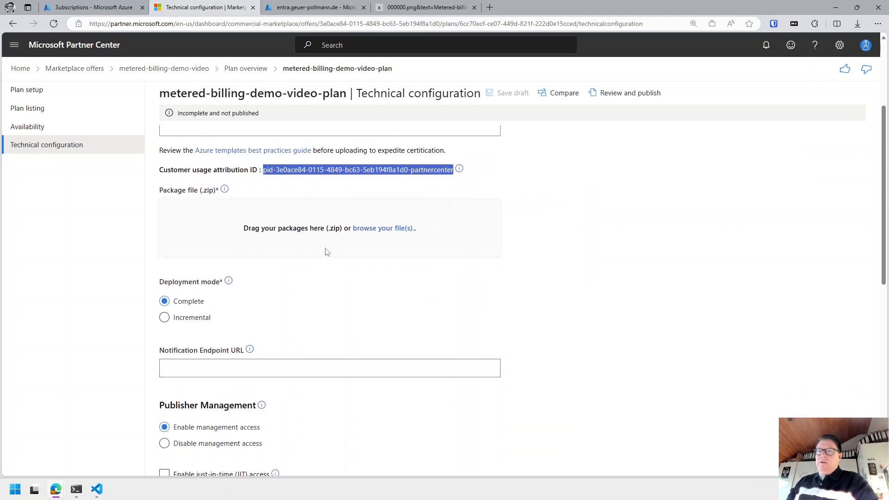
pyautogui.scroll(2, 325, 252)
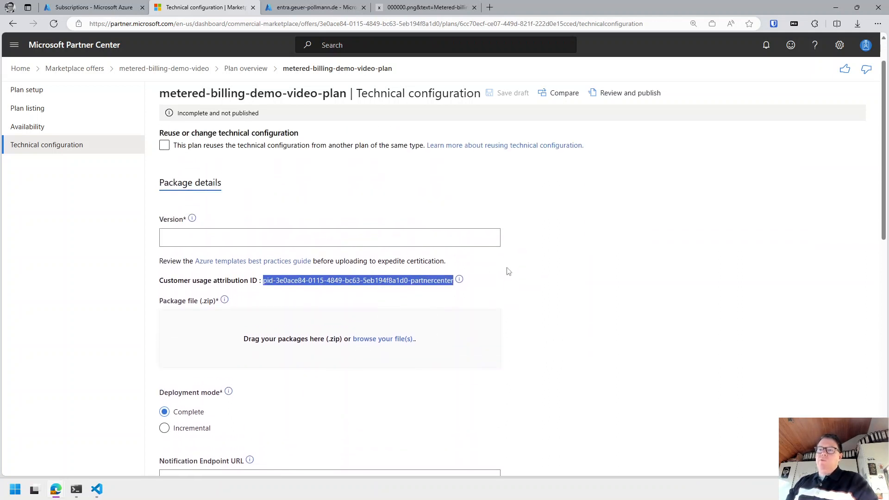
pyautogui.scroll(1, 508, 271)
pyautogui.scroll(-4, 301, 262)
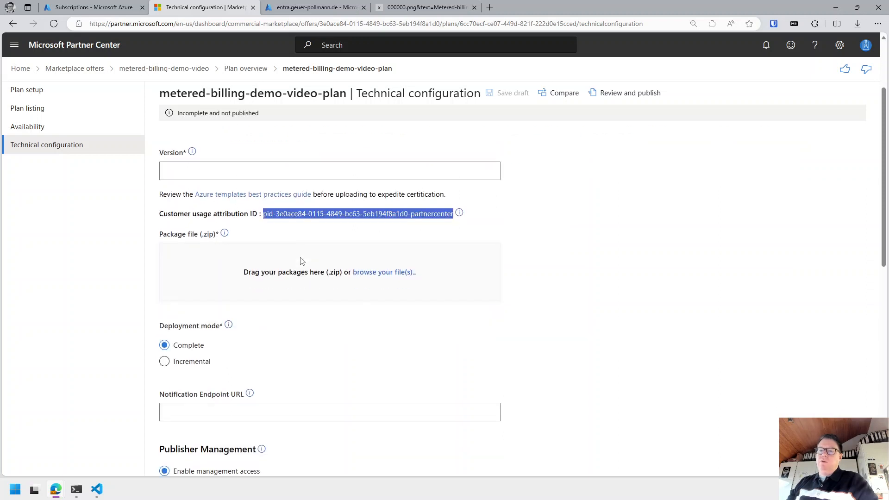
pyautogui.click(191, 323)
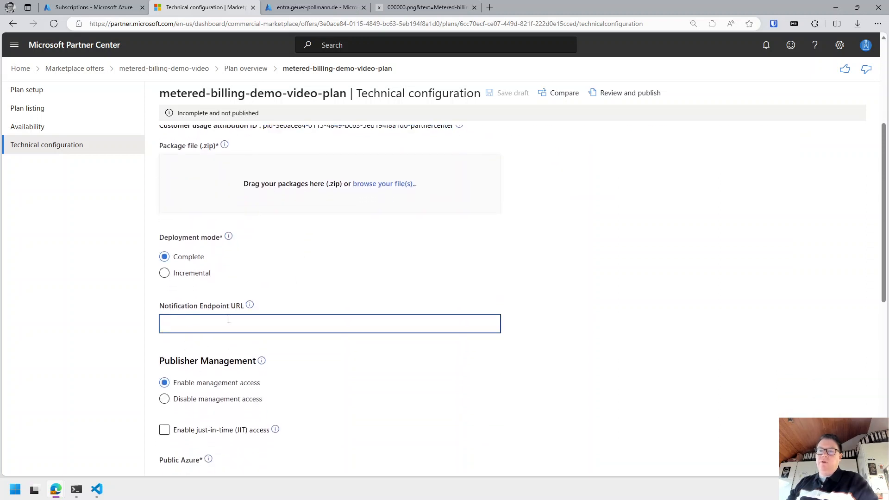
pyautogui.scroll(3, 333, 315)
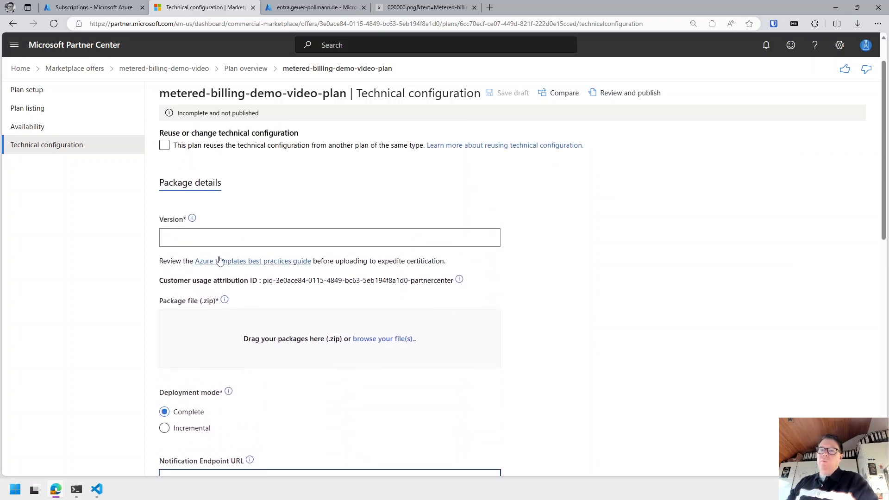
pyautogui.click(250, 236)
pyautogui.write('0.0.1')
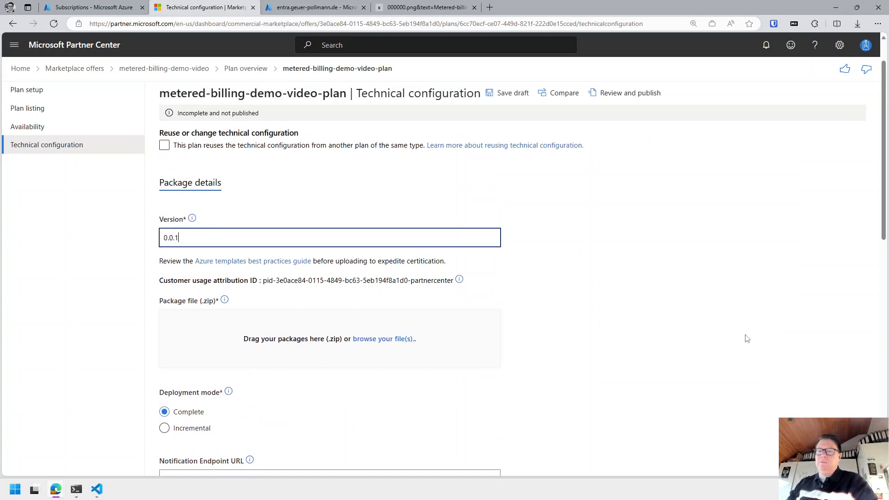
pyautogui.scroll(-3, 723, 325)
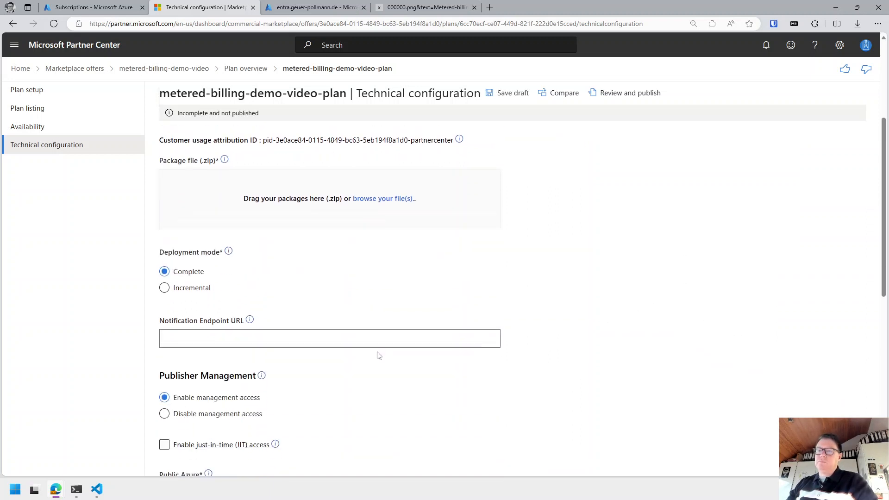
pyautogui.click(376, 319)
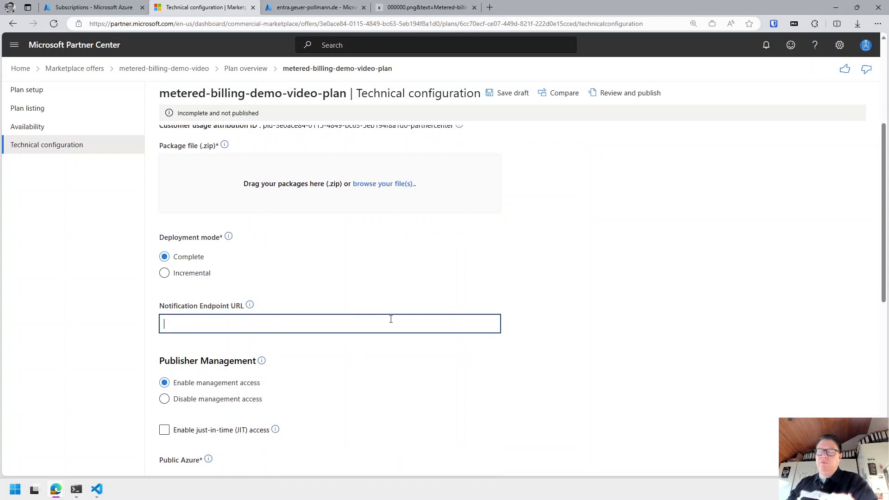
pyautogui.write('https')
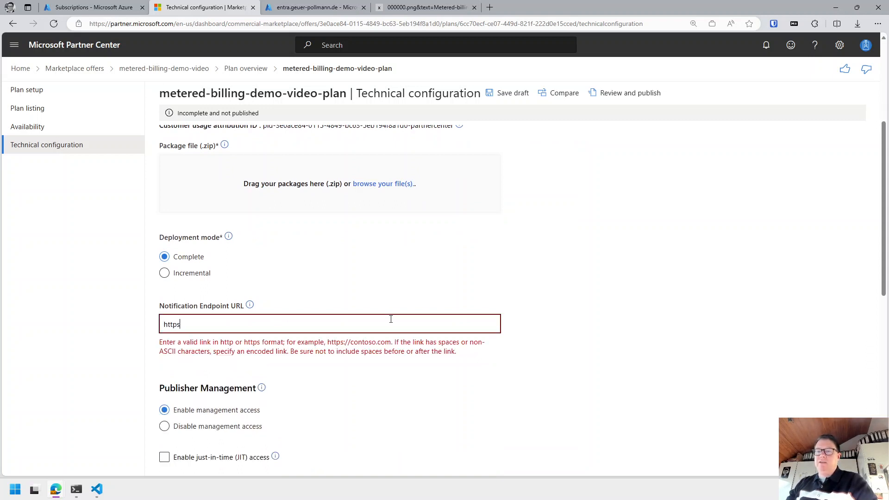
pyautogui.write('://this-i')
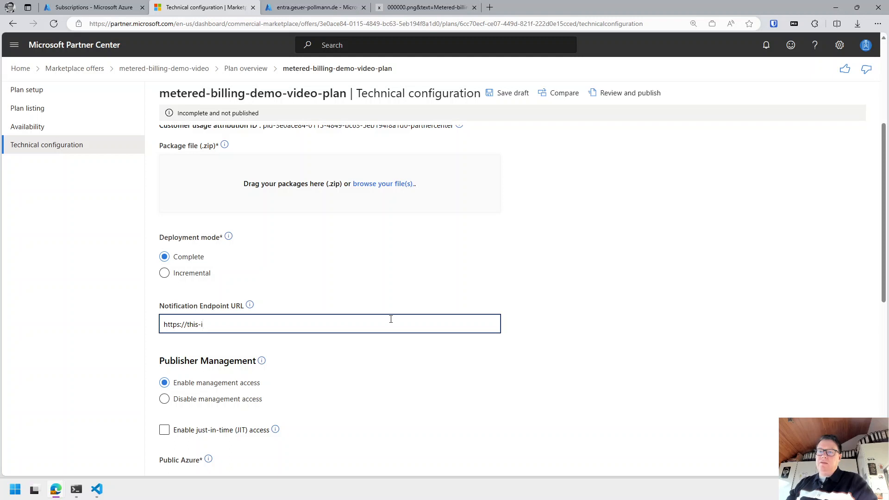
pyautogui.write('s-miss')
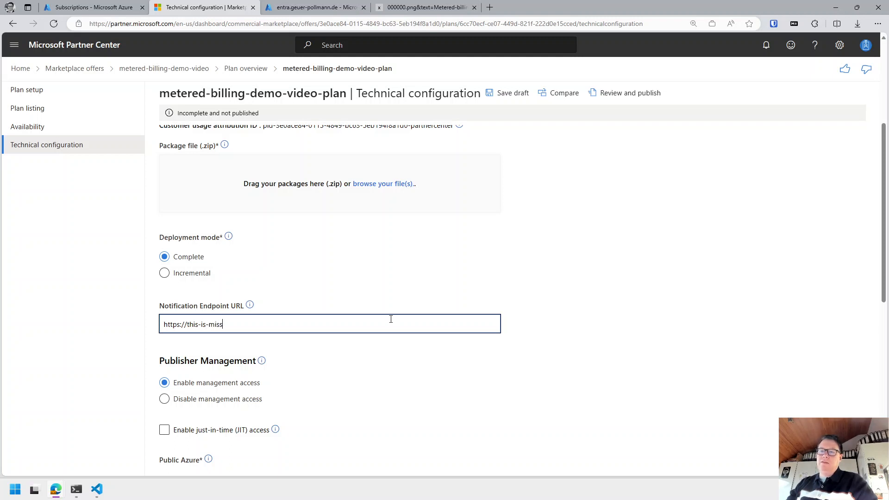
pyautogui.write('ing-')
pyautogui.write('com')
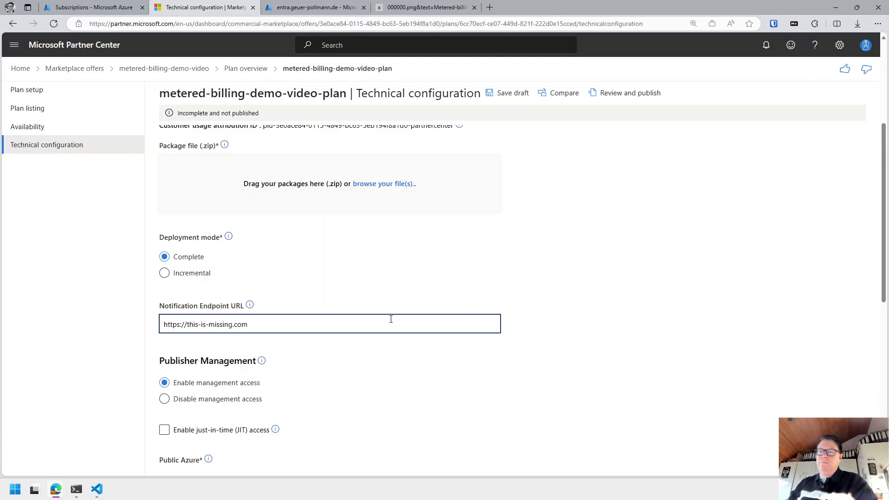
# Review the Customer Access options and allow customizing which customer actions are permitted.
pyautogui.scroll(-1, 391, 319)
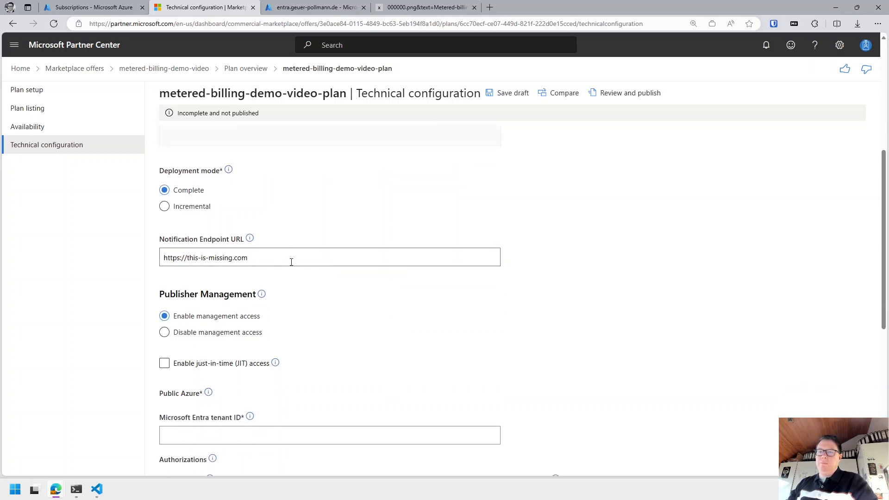
pyautogui.moveTo(289, 260); pyautogui.dragTo(111, 268)
pyautogui.scroll(-2, 336, 292)
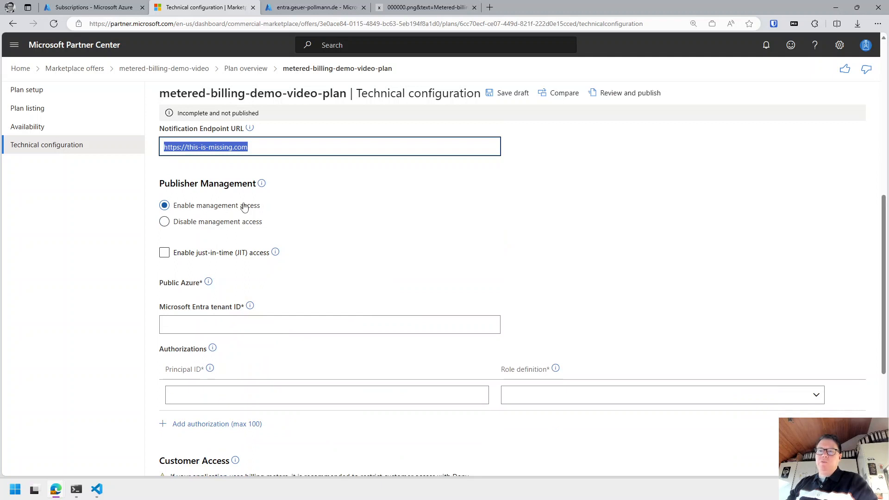
pyautogui.scroll(-2, 272, 222)
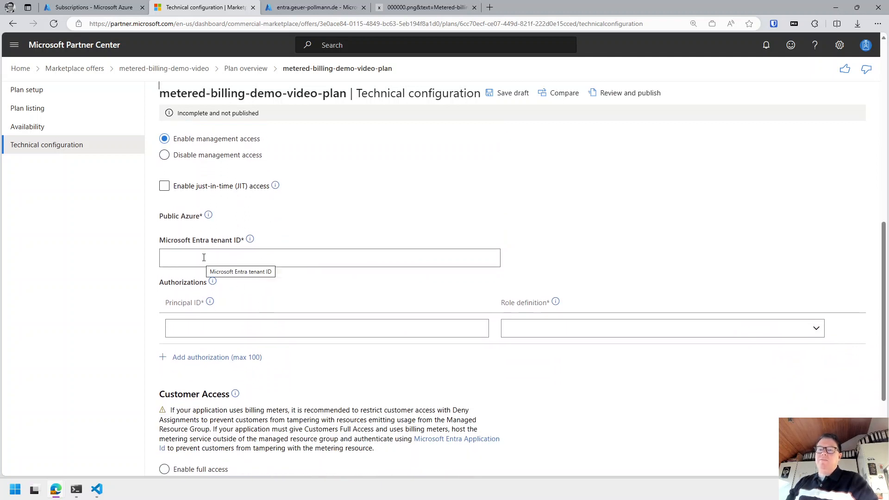
pyautogui.click(204, 257)
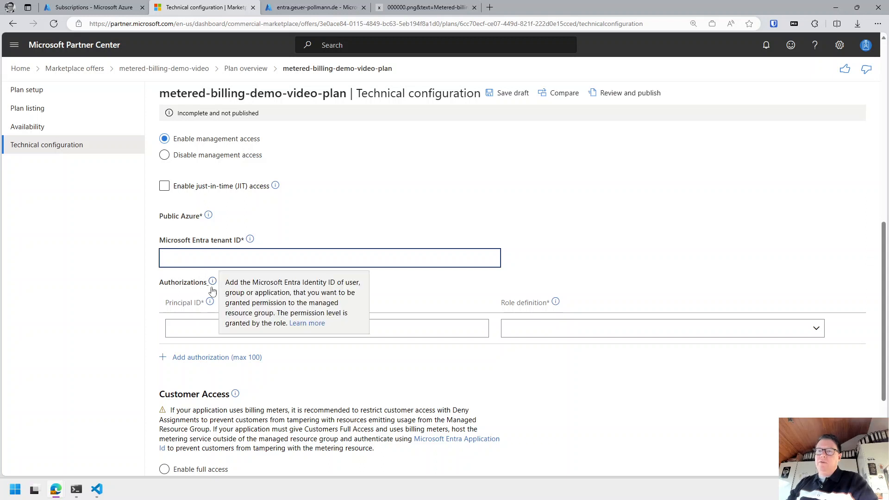
pyautogui.scroll(-1, 245, 389)
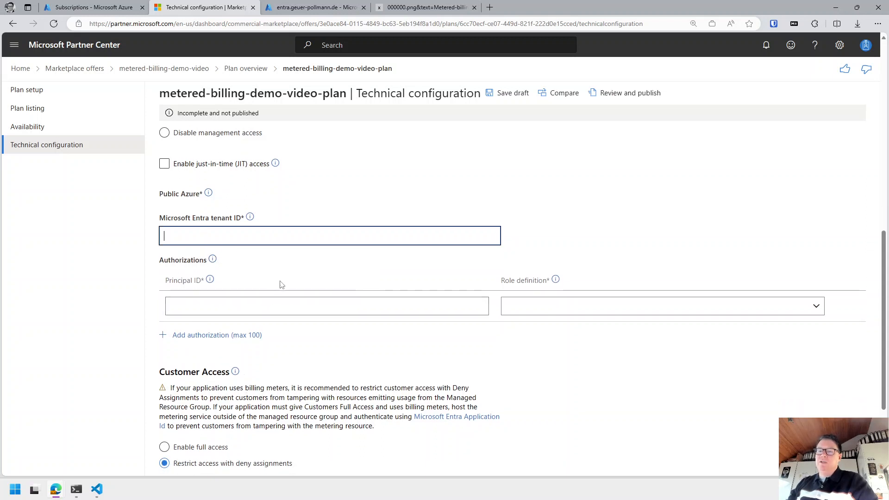
pyautogui.scroll(-3, 281, 284)
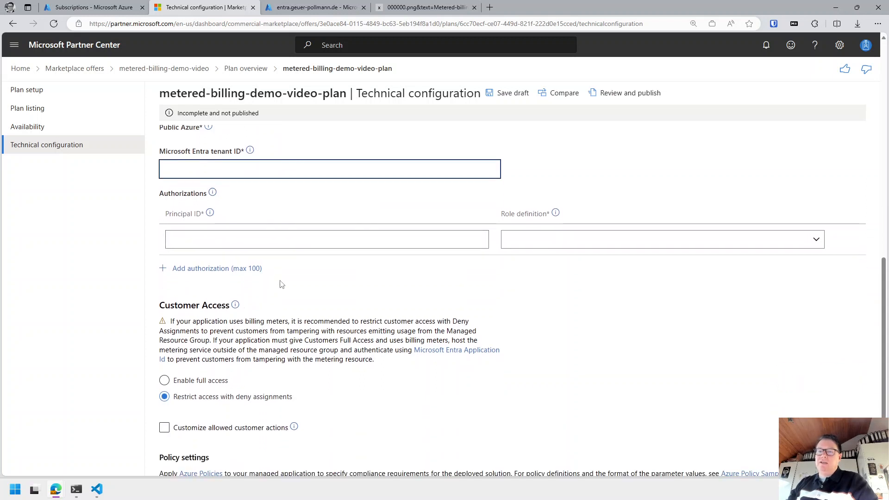
pyautogui.doubleClick(185, 308)
pyautogui.scroll(-4, 242, 358)
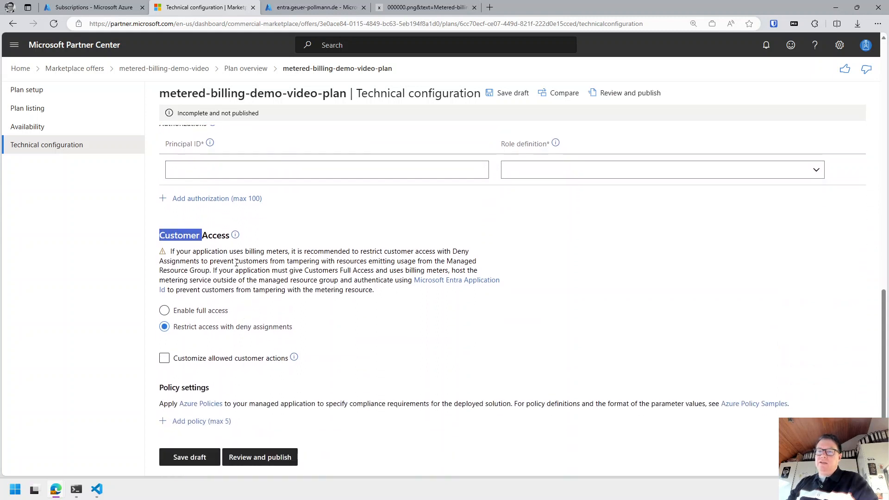
pyautogui.click(197, 329)
pyautogui.moveTo(217, 332); pyautogui.dragTo(287, 335)
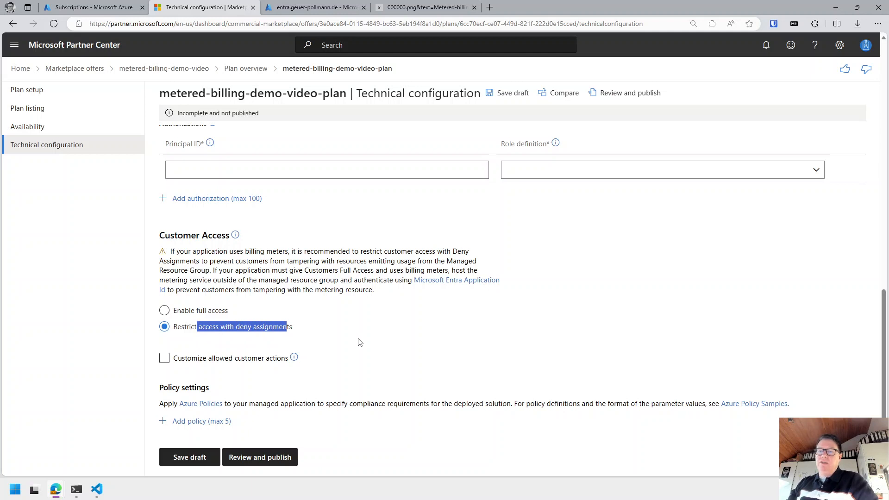
pyautogui.click(403, 340)
pyautogui.click(175, 360)
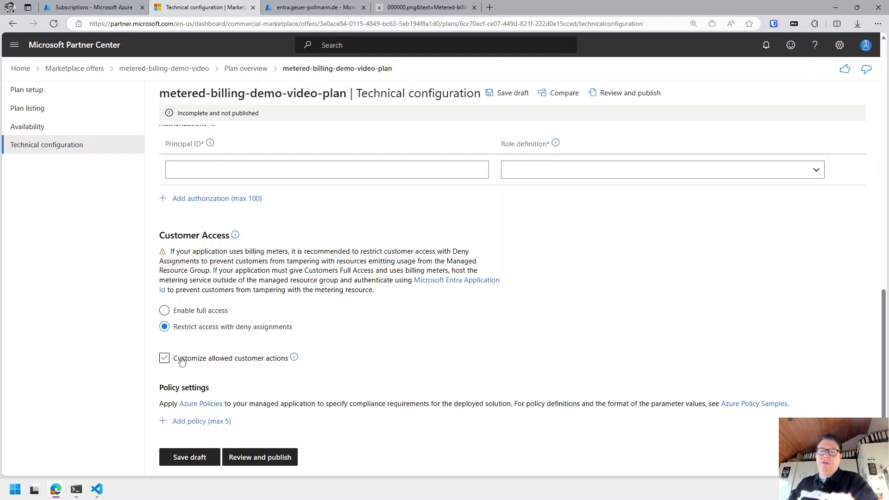
pyautogui.scroll(4, 278, 364)
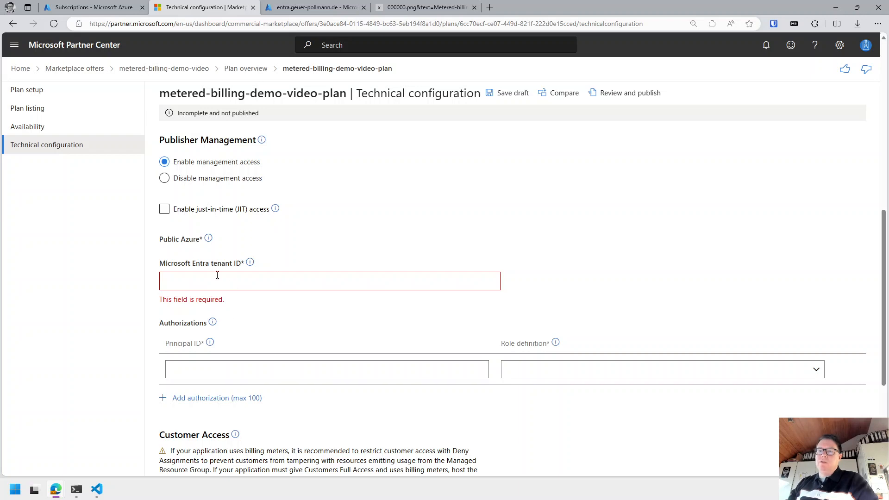
# Paste the directory's tenant ID from Azure into the Microsoft Entra tenant ID field.
pyautogui.click(216, 275)
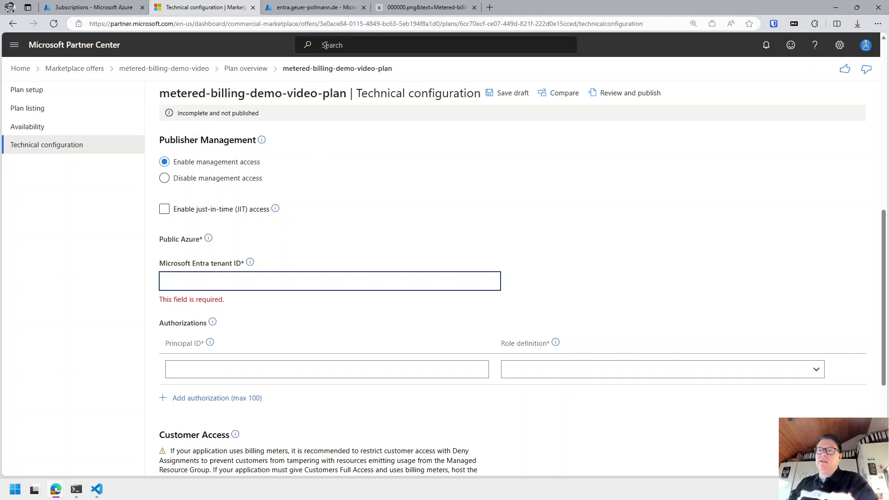
pyautogui.click(302, 9)
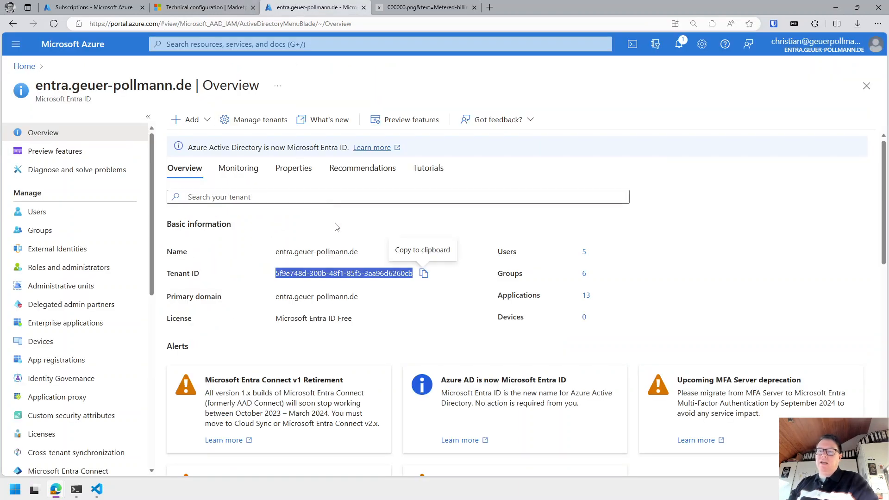
pyautogui.click(230, 7)
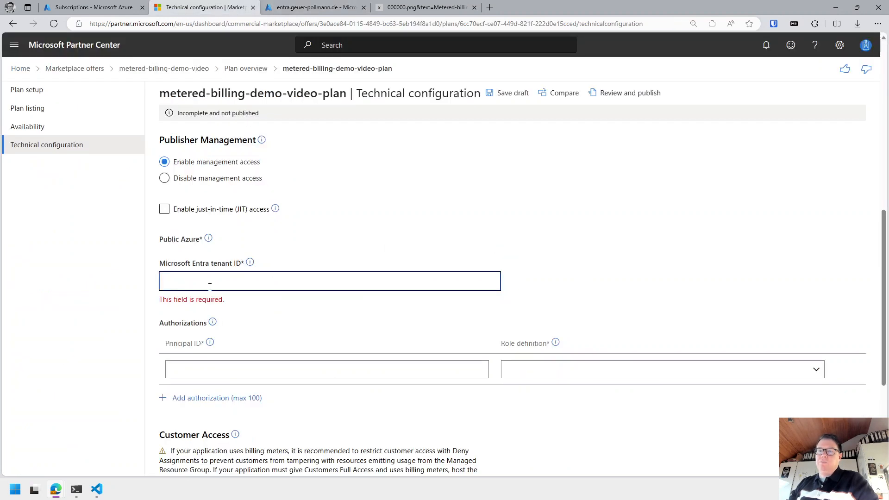
pyautogui.write('5f9e748d-300b-48f1-85f5-3aa96d6260cb')
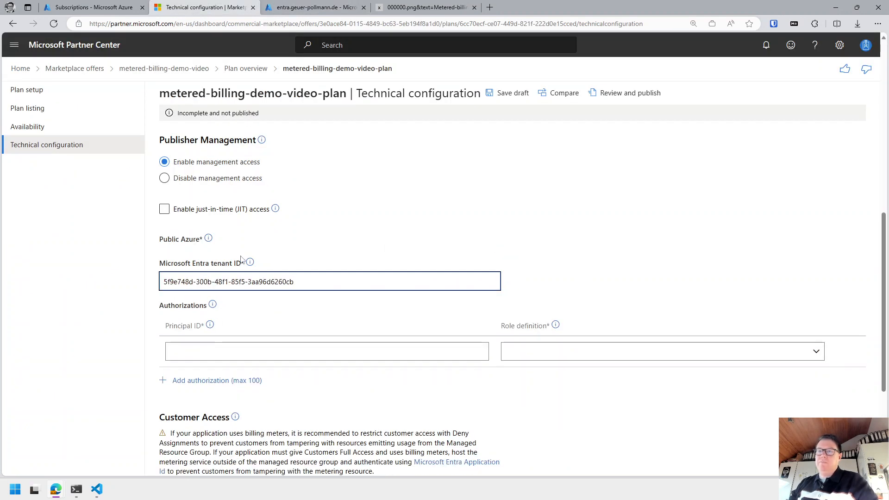
pyautogui.click(245, 354)
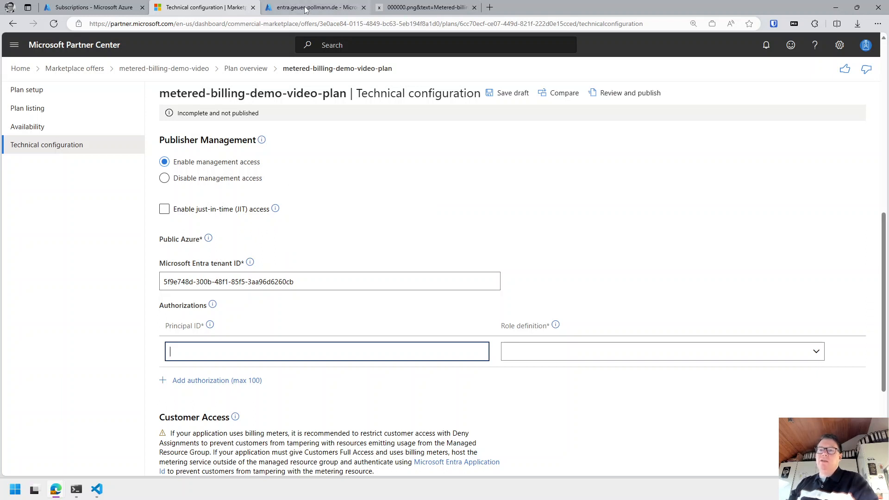
# Copy the plan name and start a new group from the Entra directory's Groups list.
pyautogui.moveTo(160, 93); pyautogui.dragTo(326, 100)
pyautogui.hotkey('ctrl', 'c')
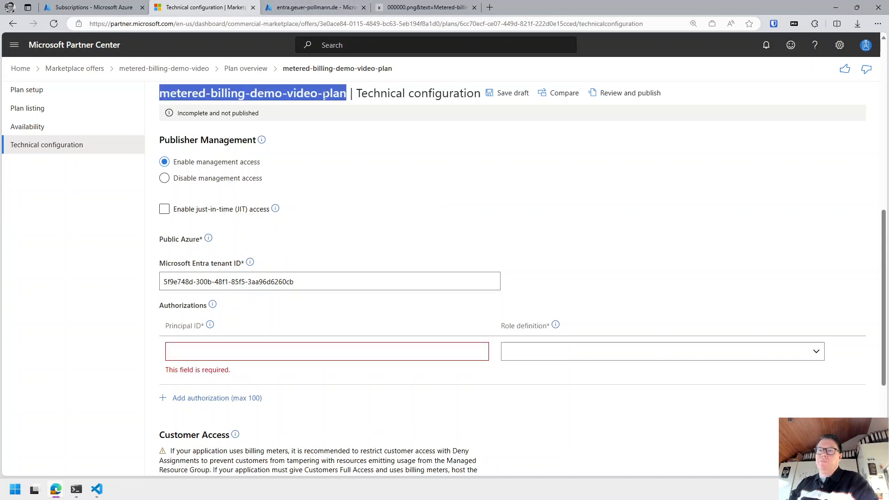
pyautogui.click(310, 8)
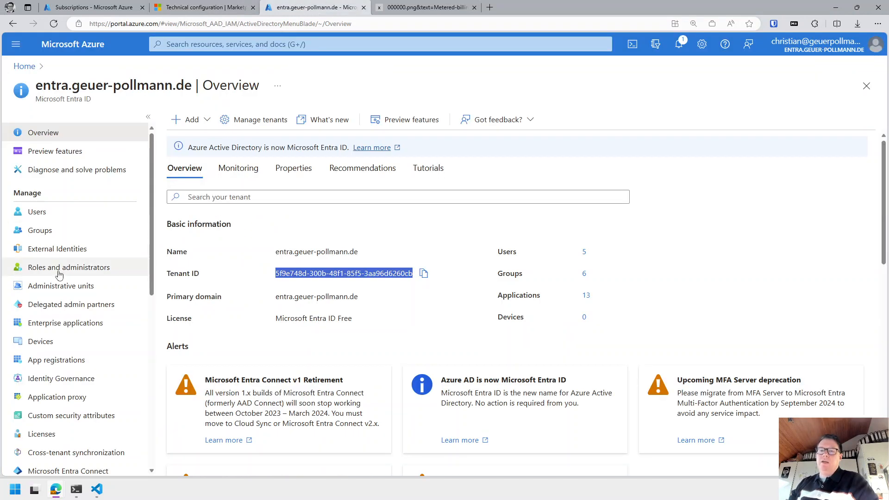
pyautogui.click(44, 233)
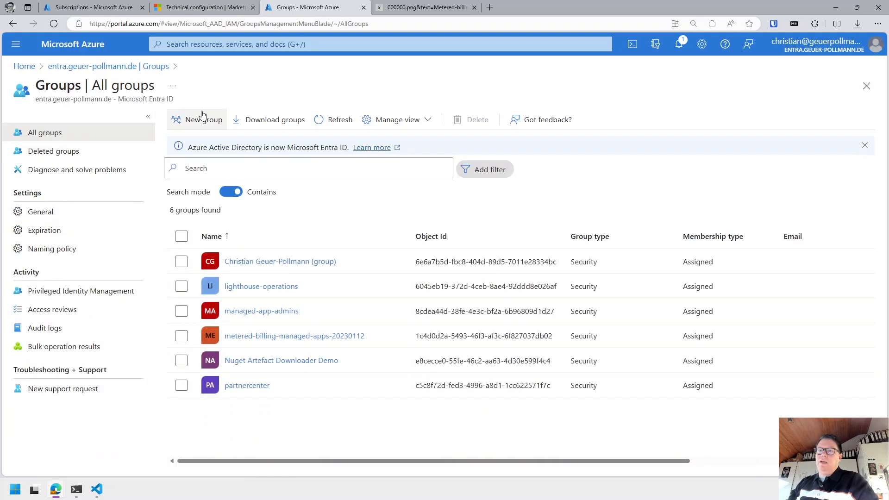
pyautogui.click(200, 120)
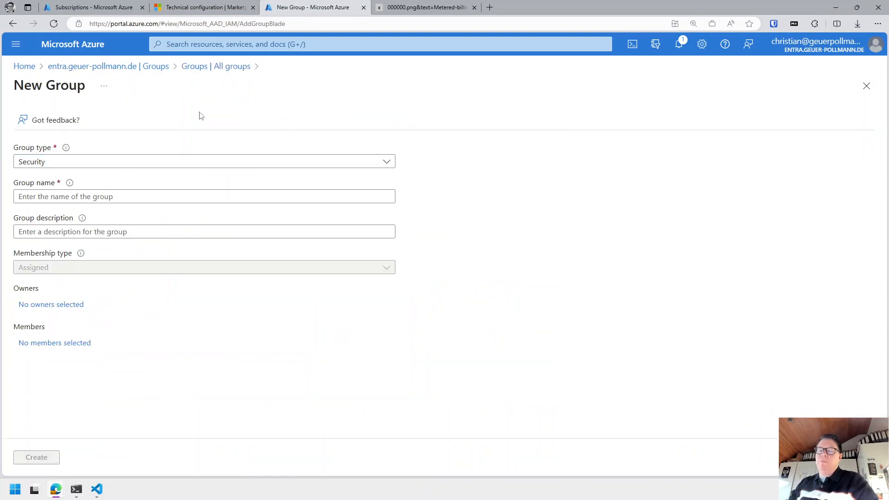
# Name the group metered-billing-demo-video-customer-administrators, described 'Employees who can manage customer environments'.
pyautogui.click(82, 197)
pyautogui.hotkey('ctrl', 'v')
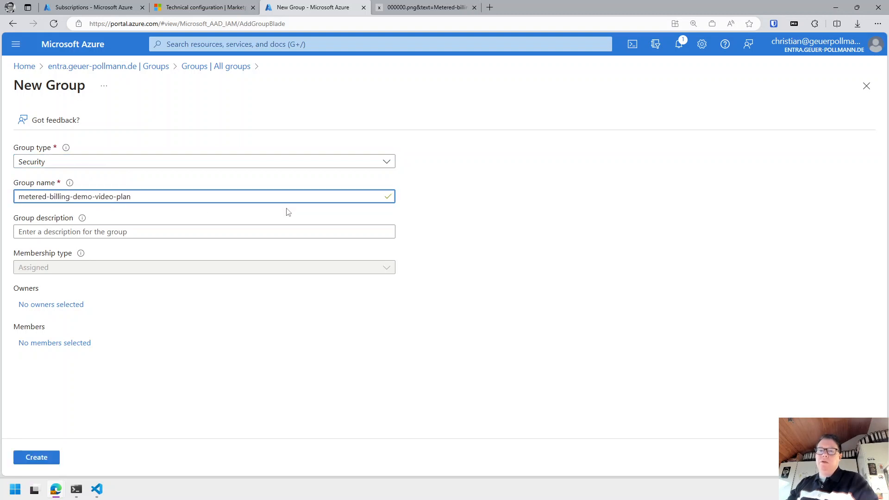
pyautogui.press('BackSpace')
pyautogui.press('BackSpace')
pyautogui.press('BackSpace')
pyautogui.press('BackSpace')
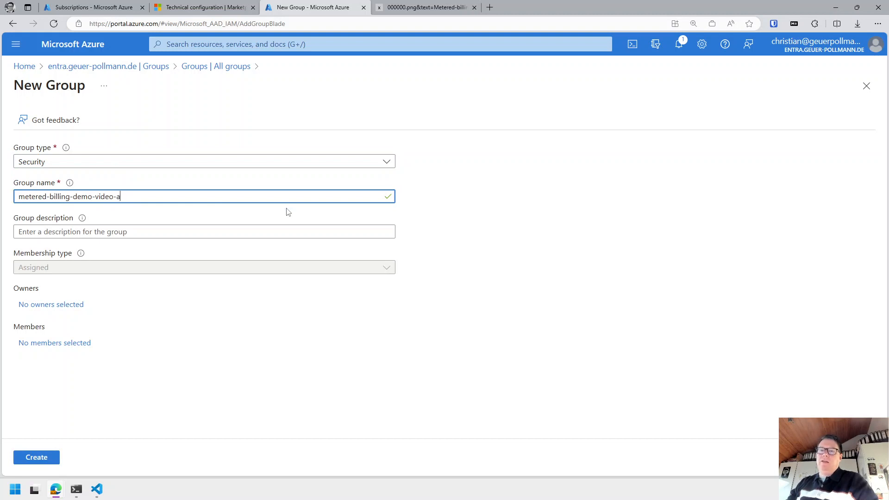
pyautogui.write('customer-administrators')
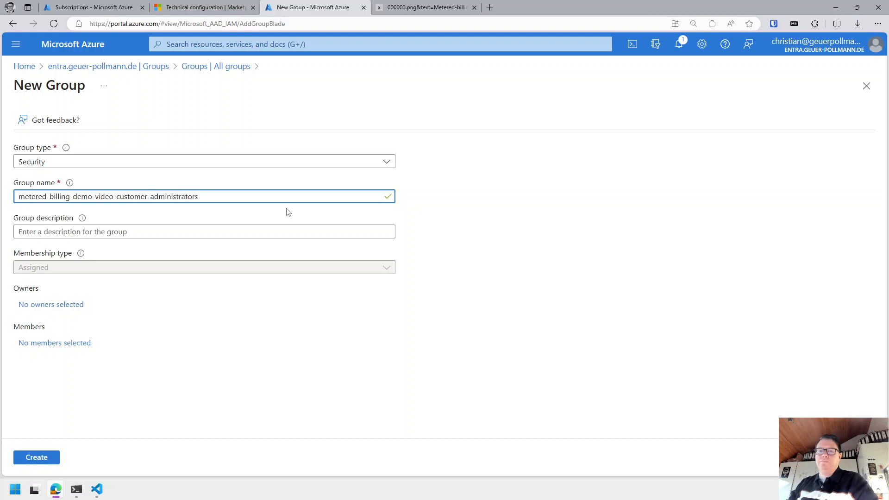
pyautogui.click(115, 231)
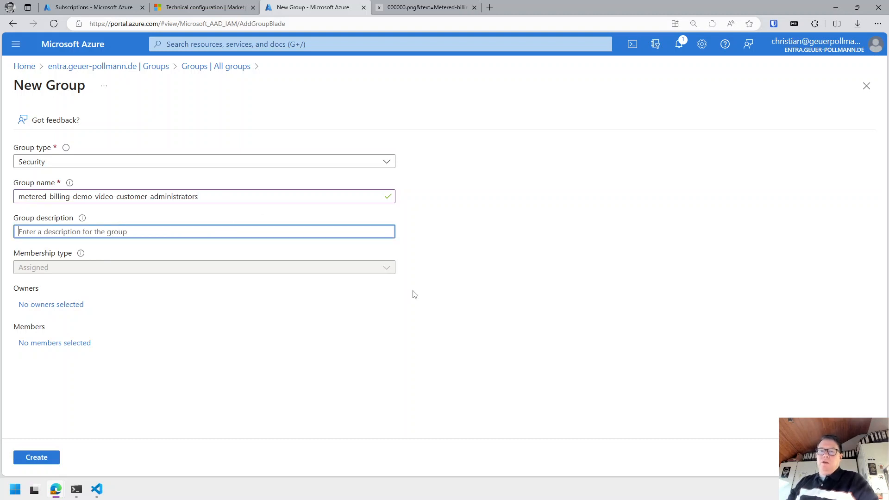
pyautogui.write('Ad')
pyautogui.press('BackSpace')
pyautogui.press('BackSpace')
pyautogui.write('E')
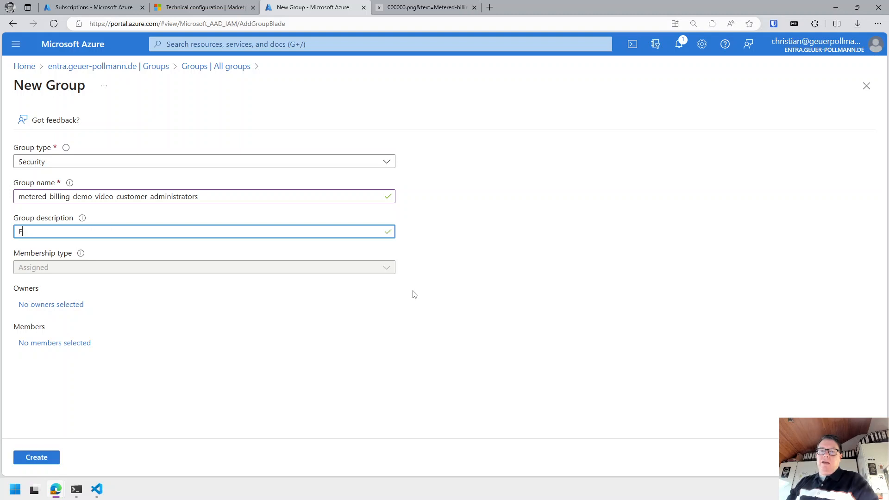
pyautogui.write('mployees who can manage')
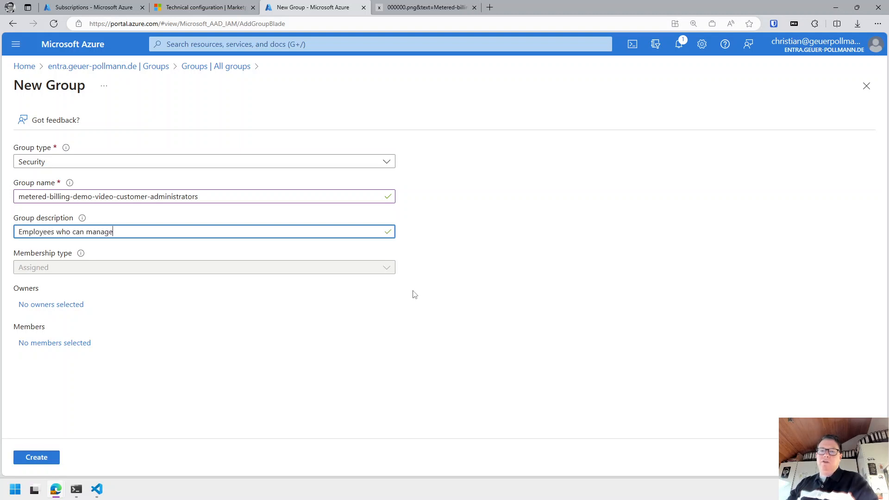
pyautogui.write(' customer environments')
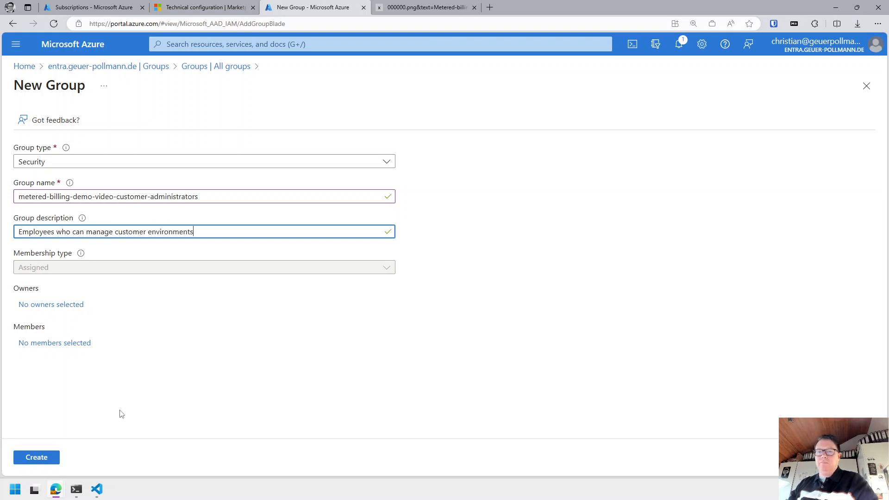
pyautogui.click(53, 304)
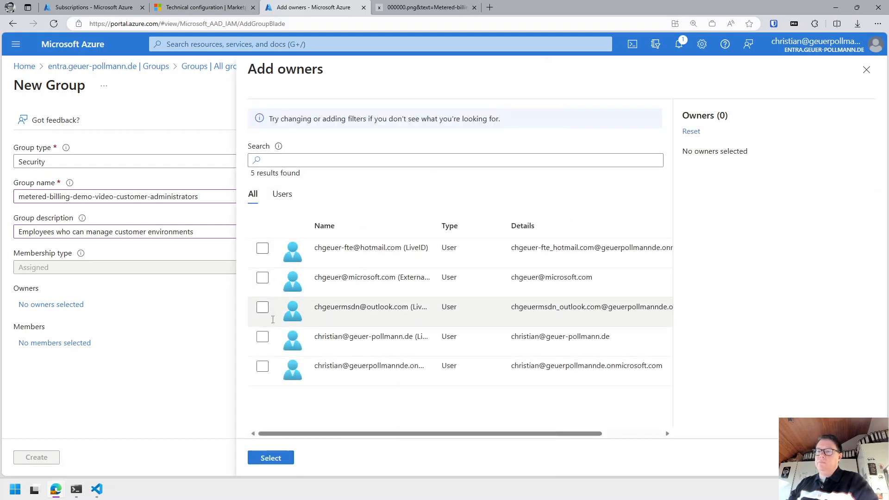
# Add two user accounts as owners of the new security group.
pyautogui.click(262, 366)
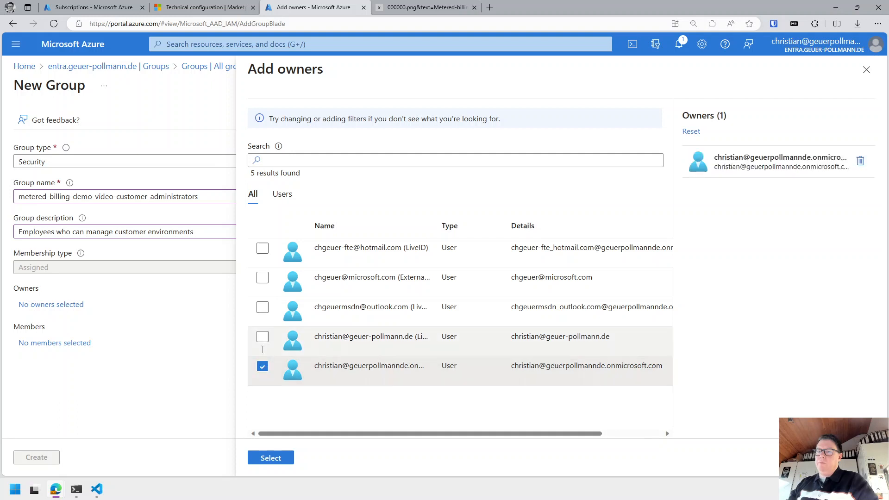
pyautogui.click(263, 337)
pyautogui.click(276, 459)
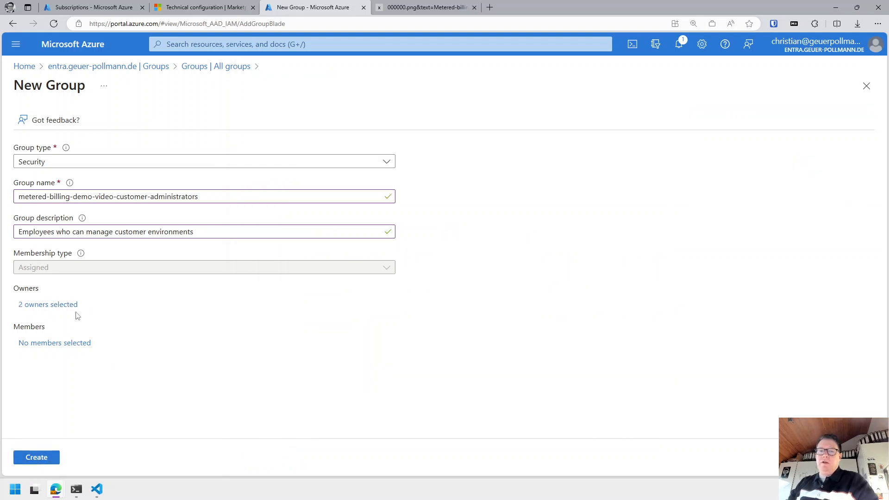
# Search the directory, add the user's own group as the member, and create the group.
pyautogui.click(55, 343)
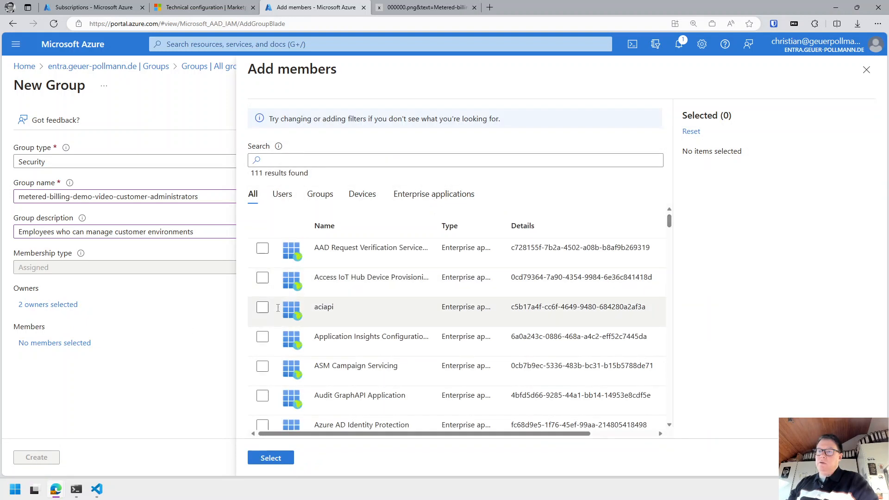
pyautogui.click(346, 156)
pyautogui.write('christian')
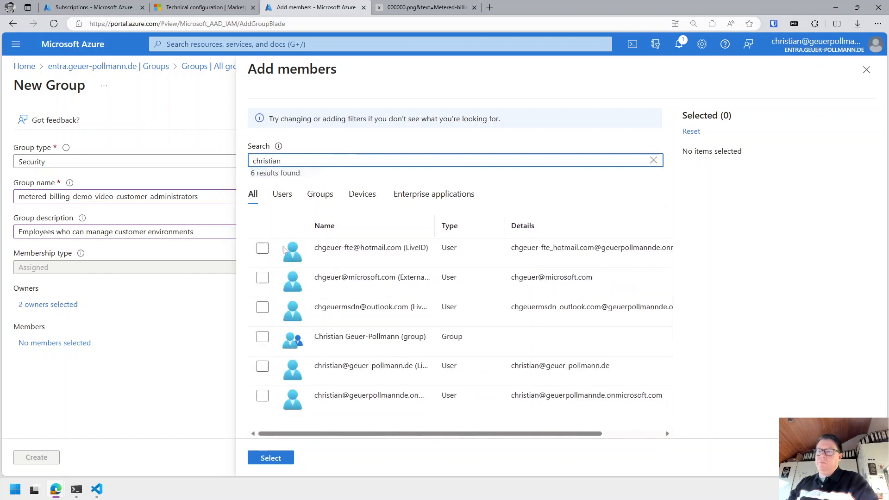
pyautogui.click(262, 337)
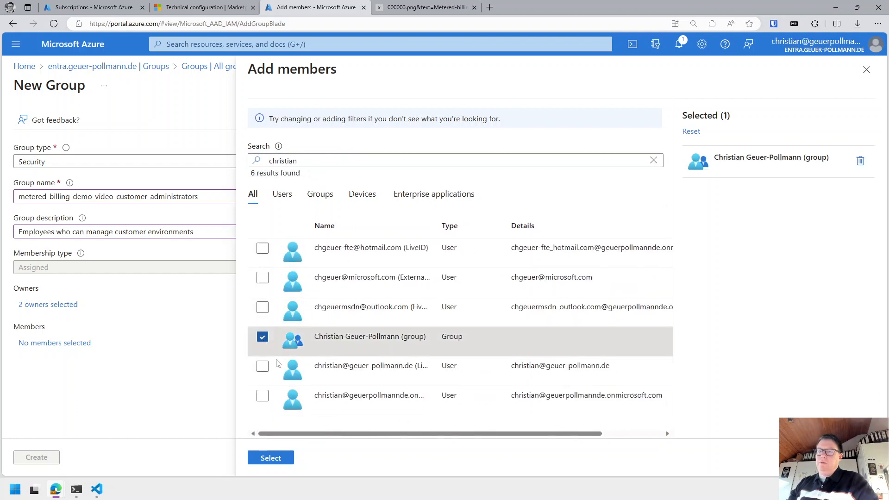
pyautogui.click(282, 458)
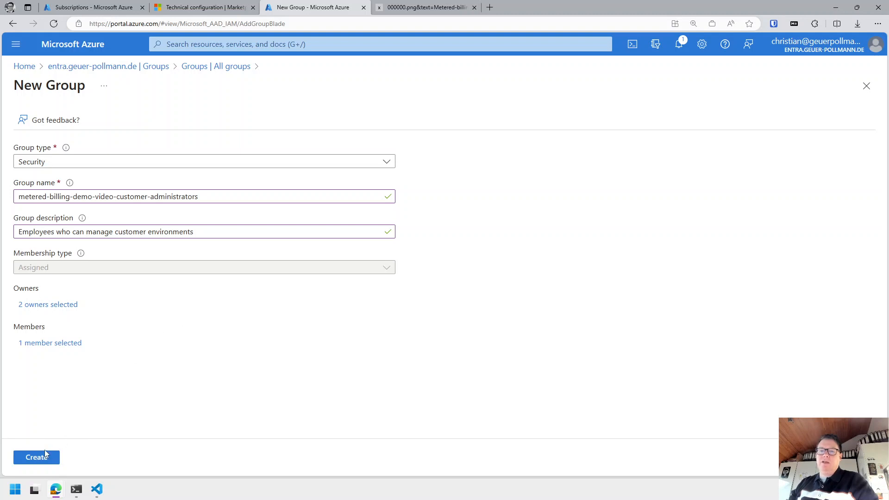
pyautogui.click(39, 458)
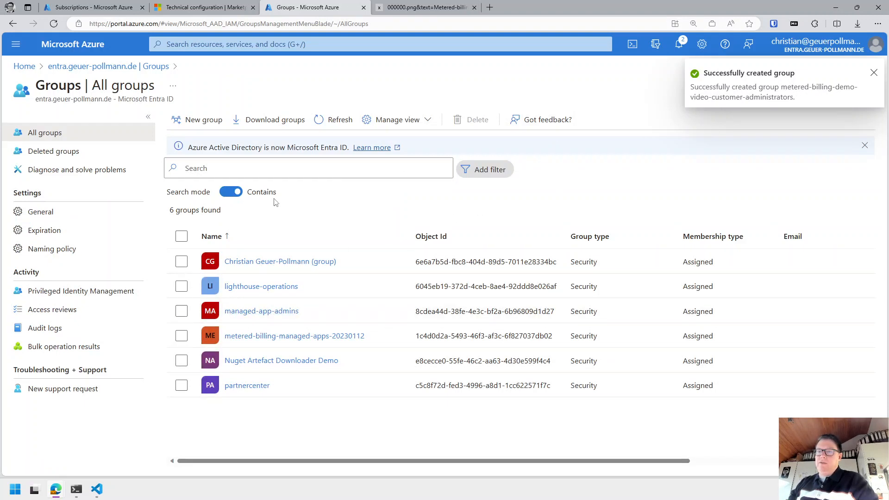
# Open metered-billing-demo-video-customer-administrators after refreshing, copy its Object Id, and return to Partner Center.
pyautogui.click(333, 122)
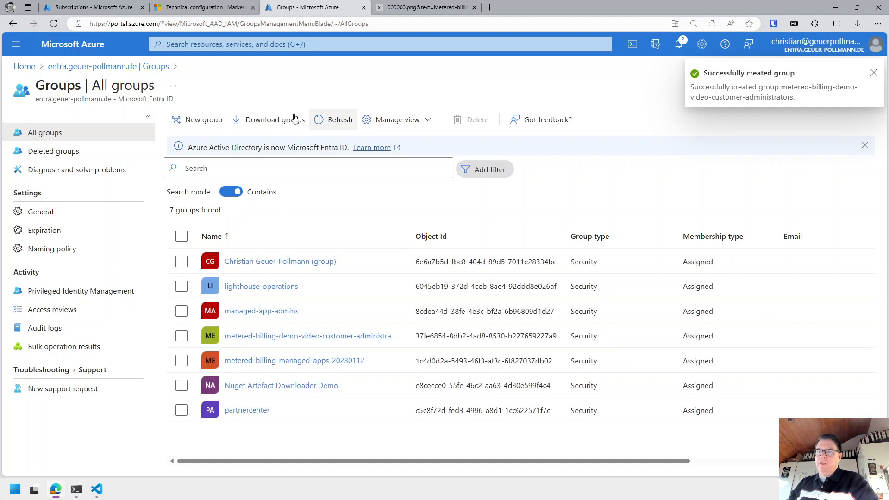
pyautogui.click(331, 338)
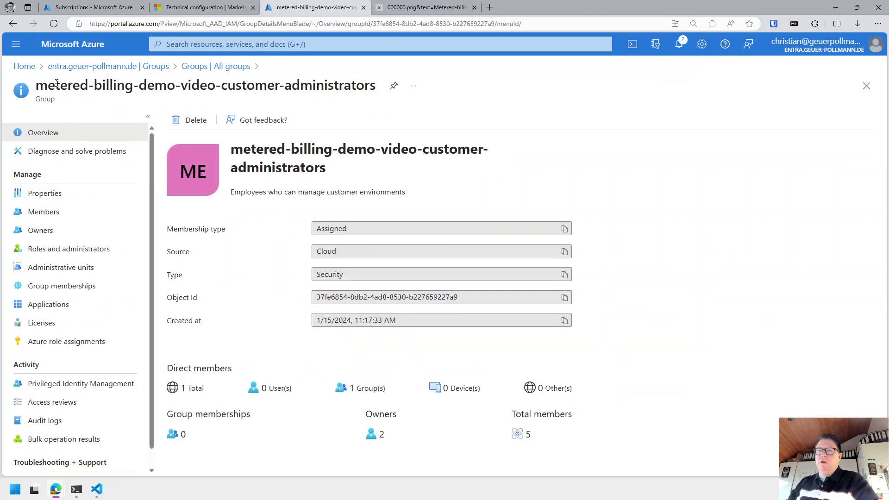
pyautogui.moveTo(56, 83); pyautogui.dragTo(231, 86)
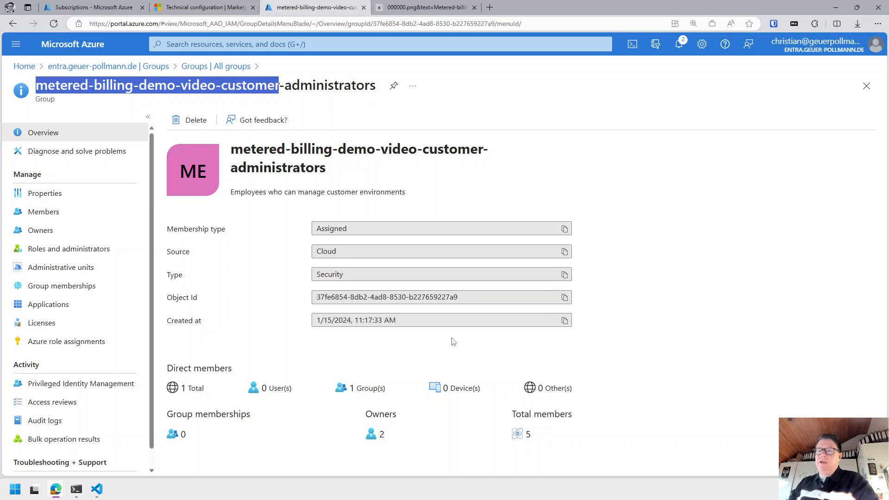
pyautogui.moveTo(482, 296); pyautogui.dragTo(237, 281)
pyautogui.hotkey('ctrl', 'c')
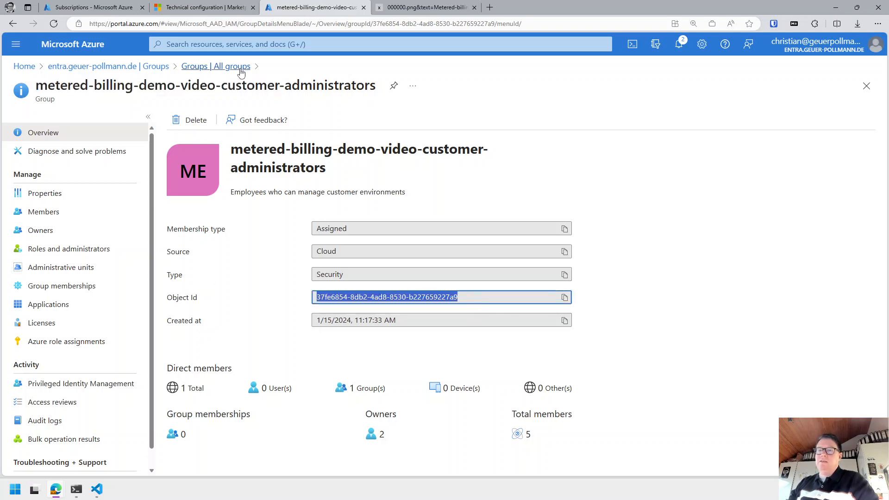
pyautogui.click(192, 8)
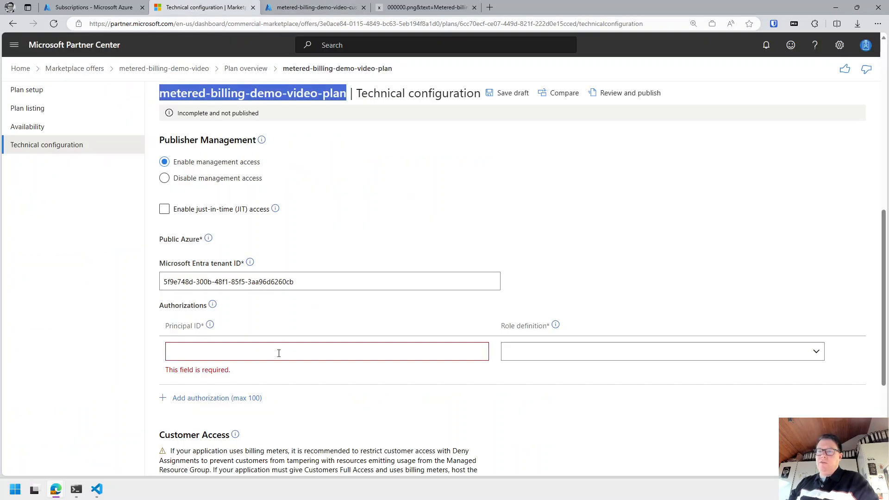
# Enter the group's Object Id as Principal ID with the Owner role, then save the draft.
pyautogui.click(222, 354)
pyautogui.hotkey('ctrl', 'v')
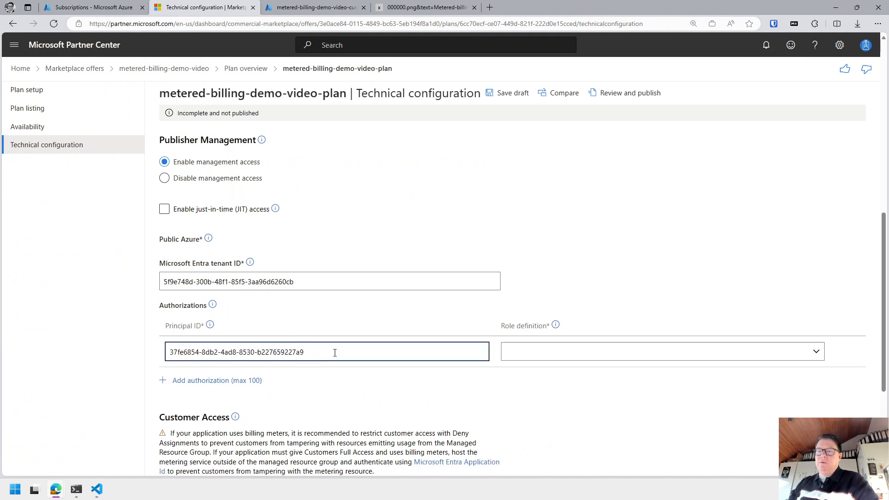
pyautogui.moveTo(356, 350); pyautogui.dragTo(129, 358)
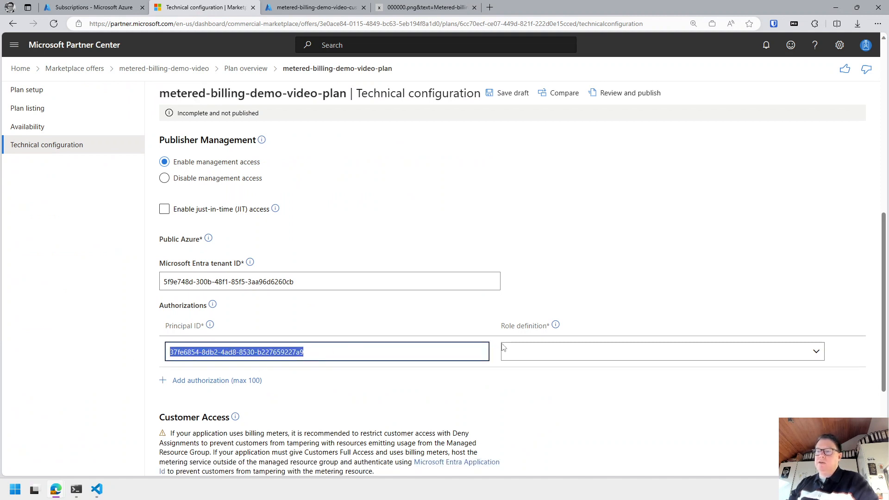
pyautogui.click(583, 357)
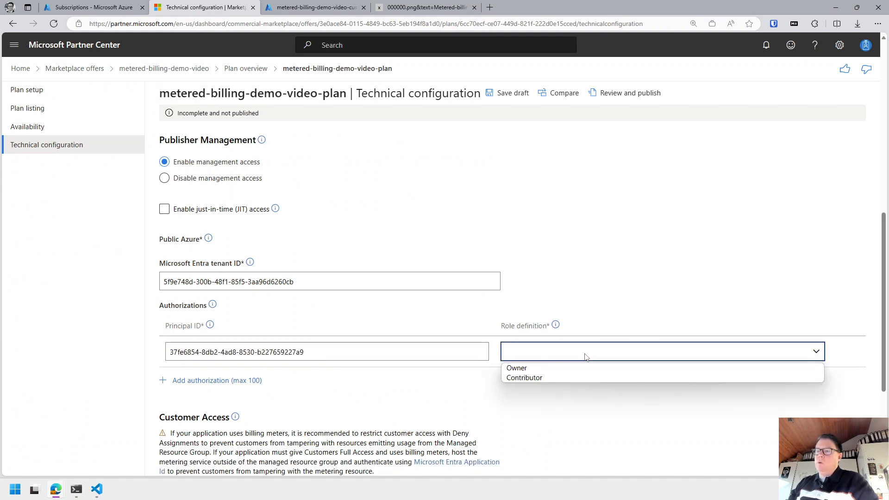
pyautogui.click(547, 371)
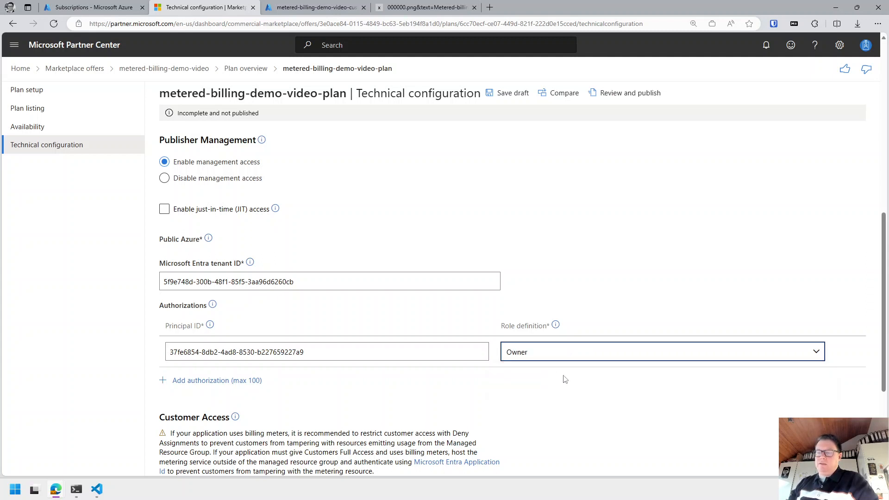
pyautogui.scroll(-4, 565, 378)
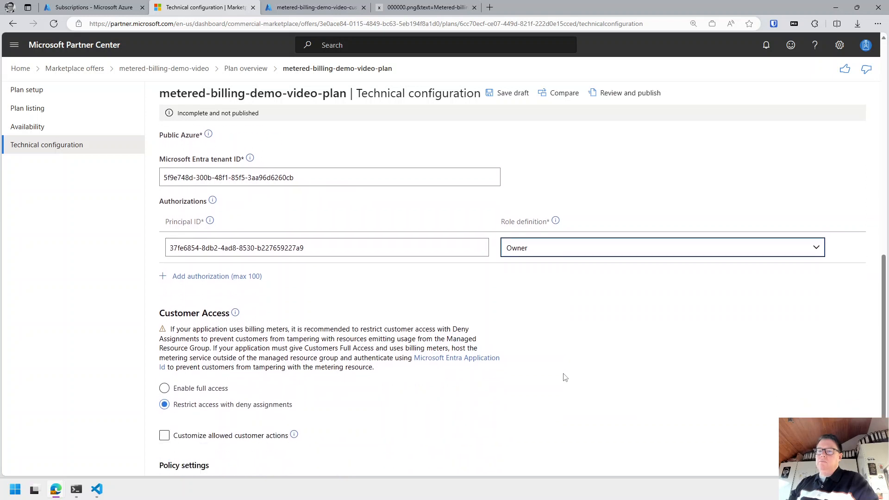
pyautogui.click(200, 458)
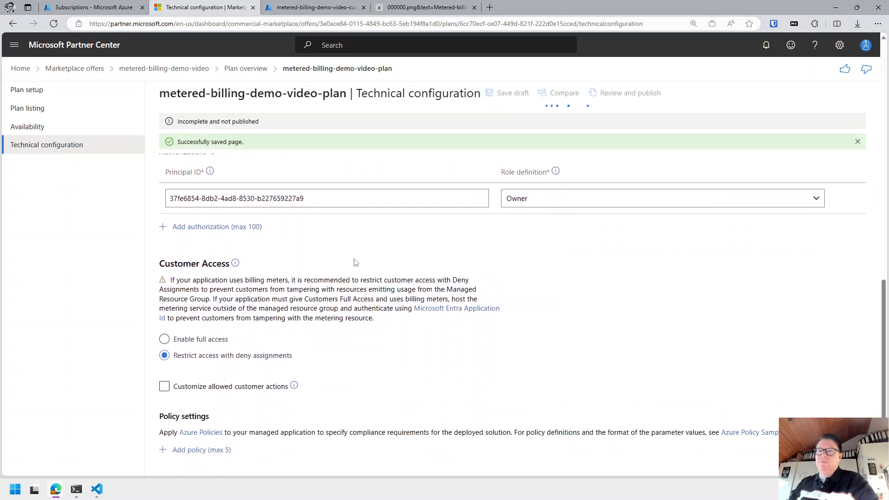
pyautogui.scroll(5, 354, 262)
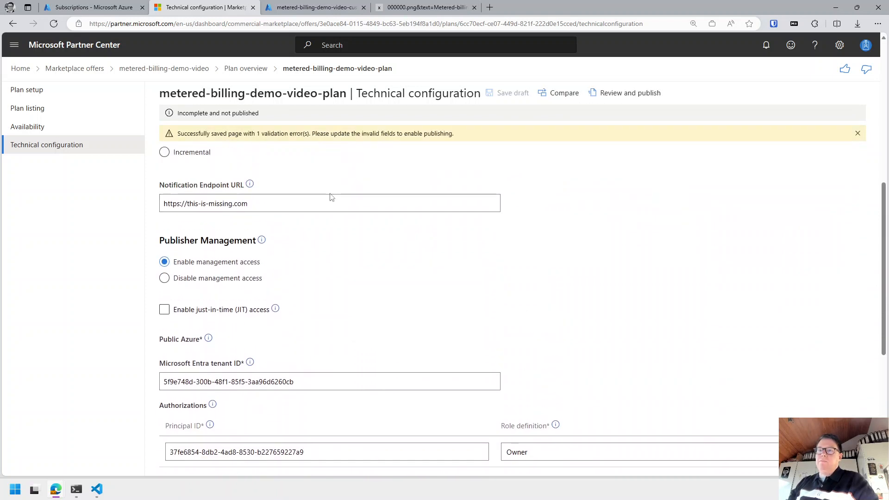
pyautogui.scroll(3, 407, 189)
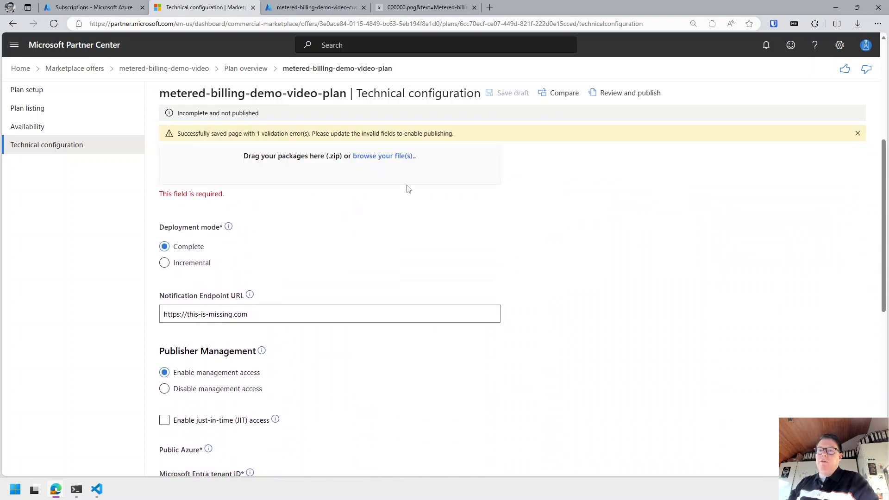
pyautogui.scroll(2, 408, 189)
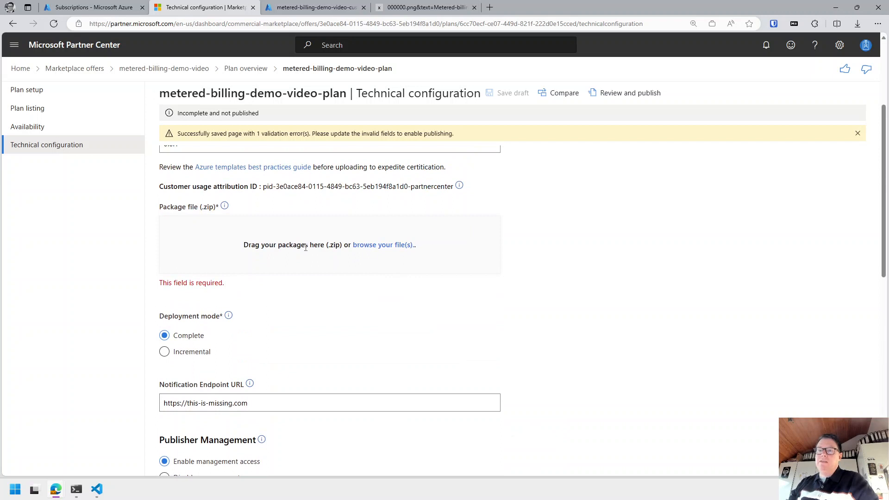
pyautogui.moveTo(277, 244); pyautogui.dragTo(468, 248)
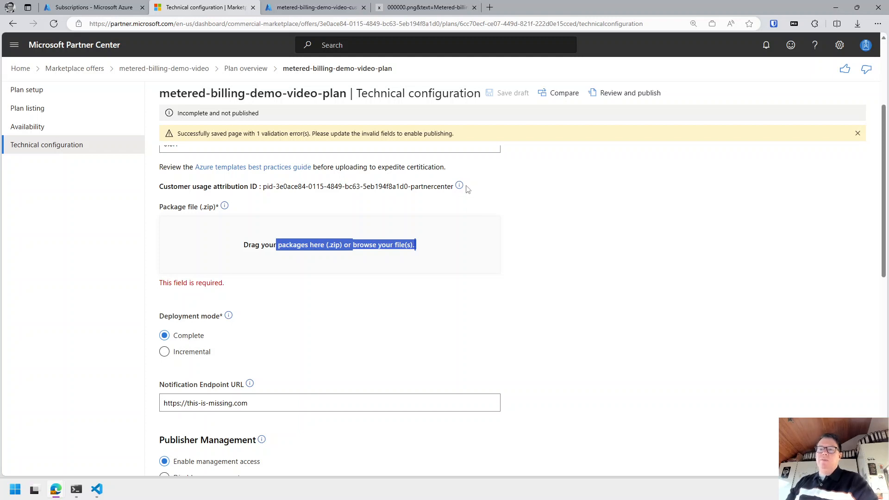
pyautogui.scroll(-2, 486, 228)
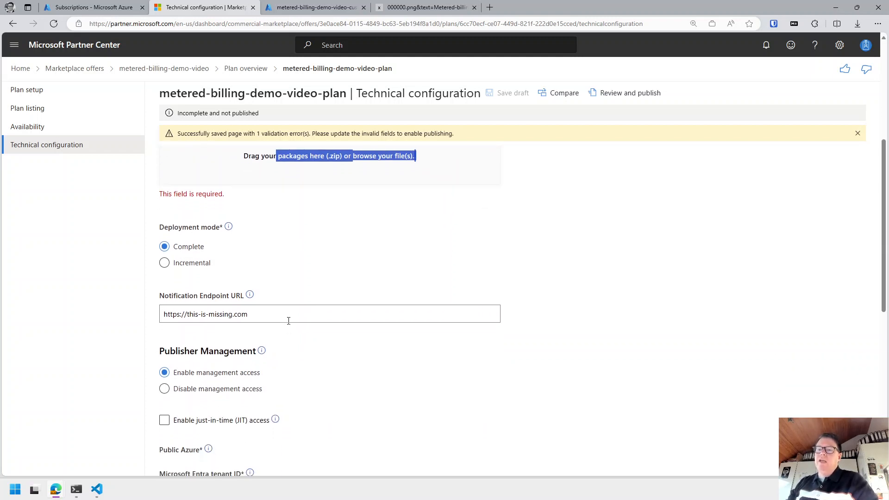
pyautogui.click(249, 313)
pyautogui.moveTo(250, 312); pyautogui.dragTo(117, 316)
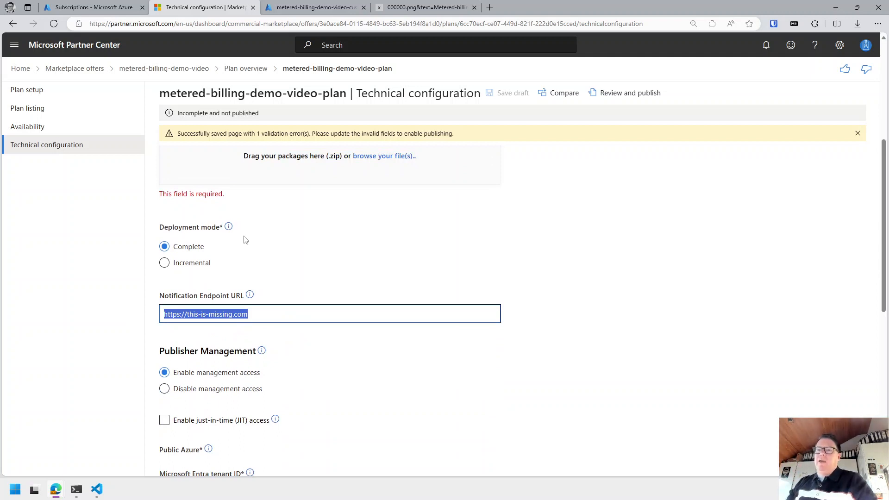
pyautogui.scroll(1, 246, 254)
pyautogui.scroll(-3, 245, 254)
pyautogui.scroll(-2, 246, 256)
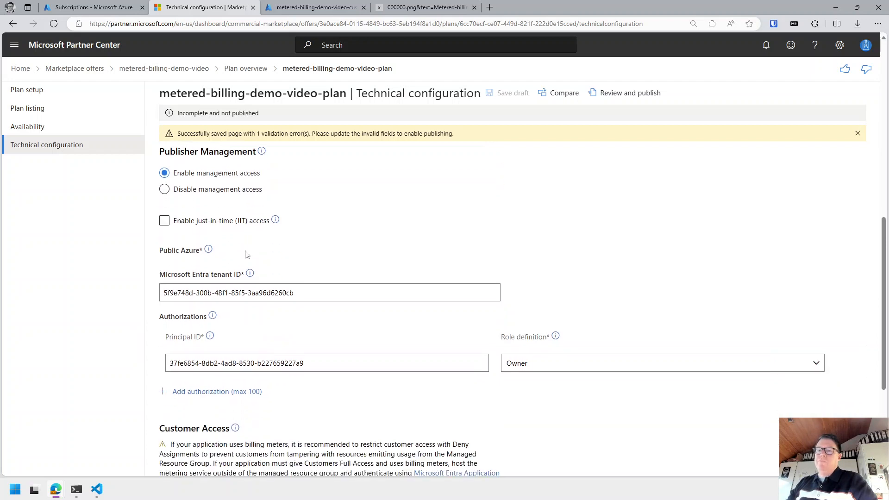
pyautogui.scroll(-3, 247, 254)
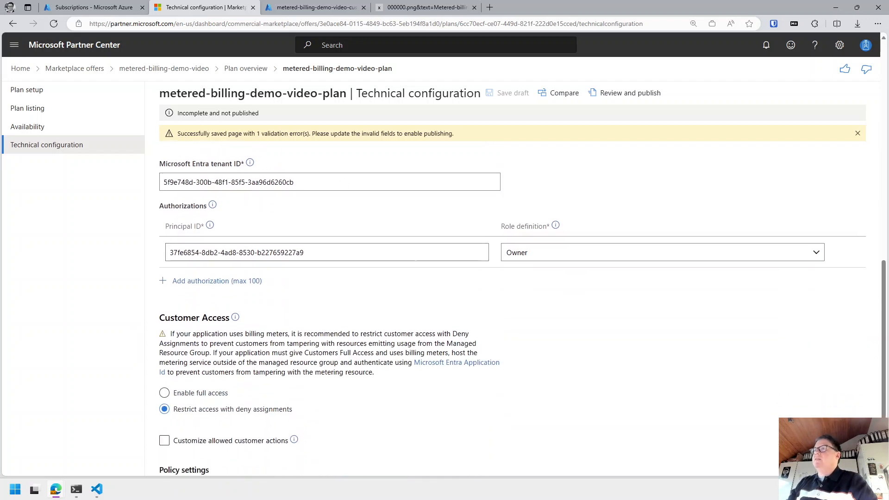